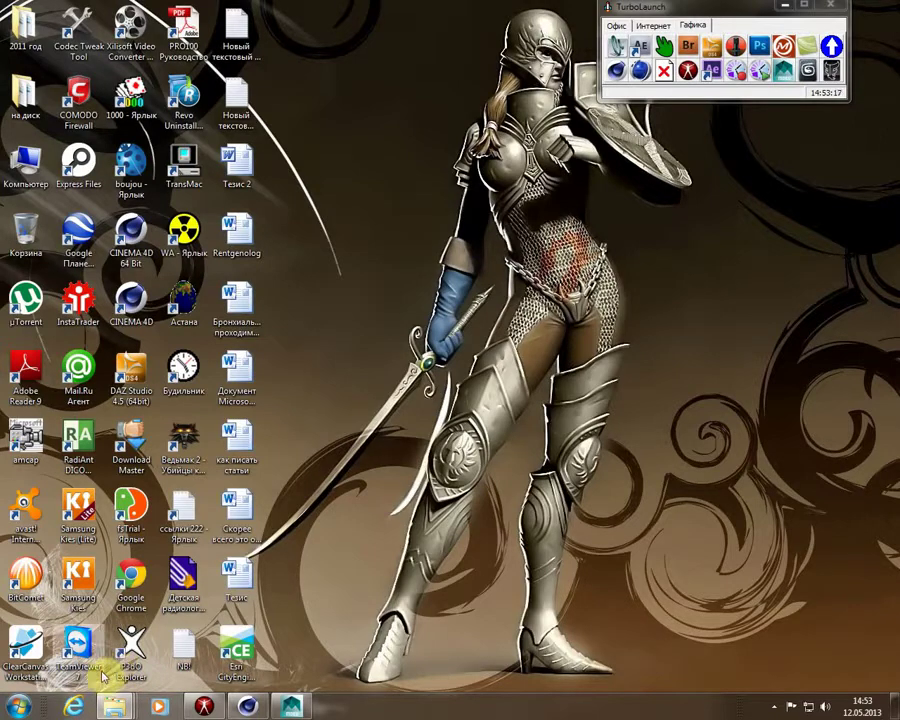
- Delete the default Andy2 figure from the Poser scene and confirm its removal
click(212, 708)
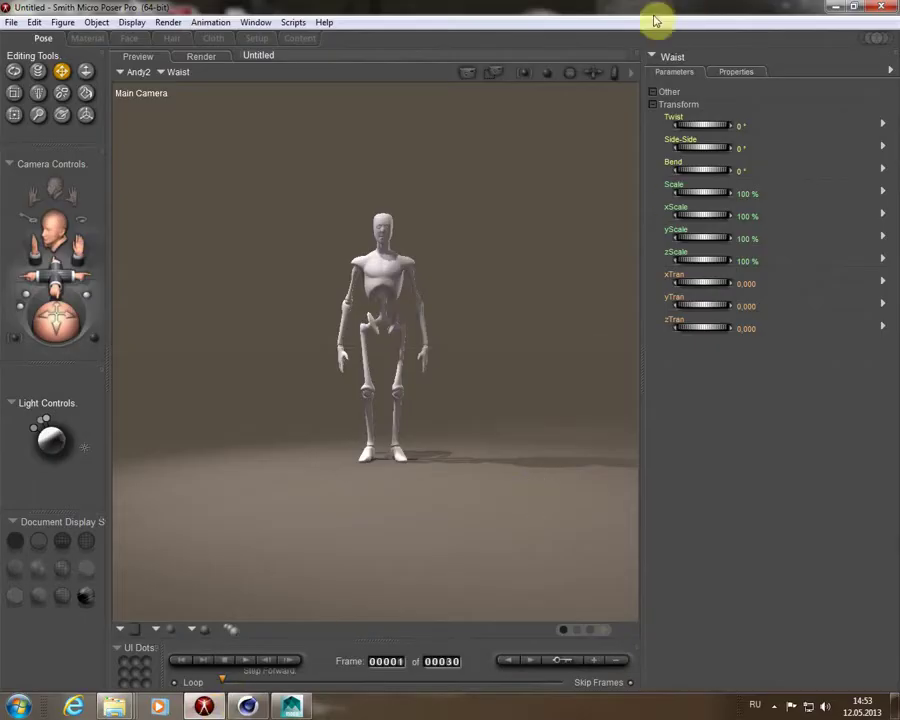
click(381, 297)
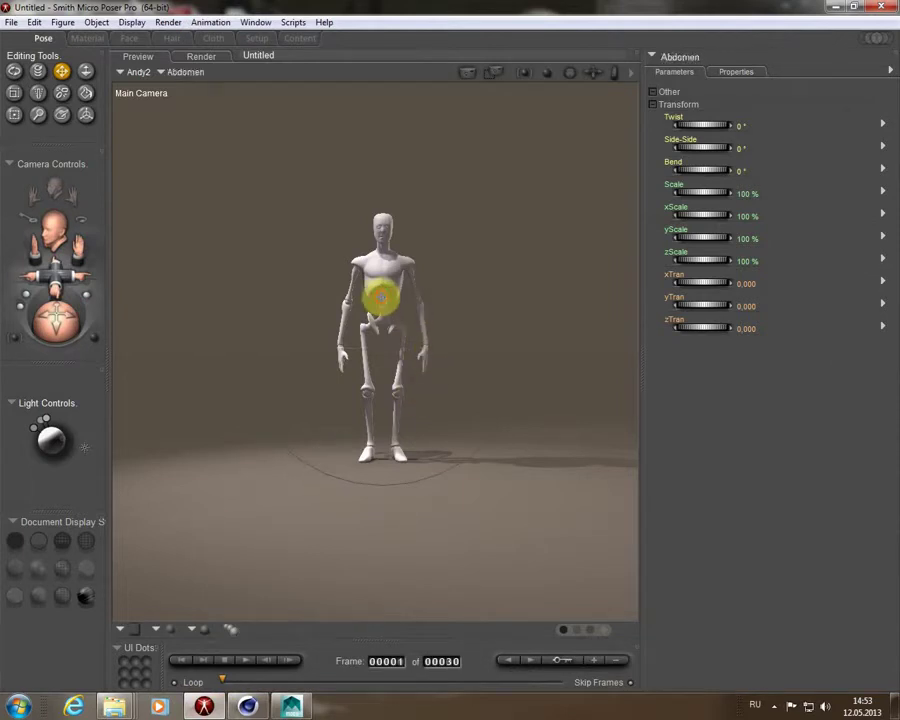
key(Delete)
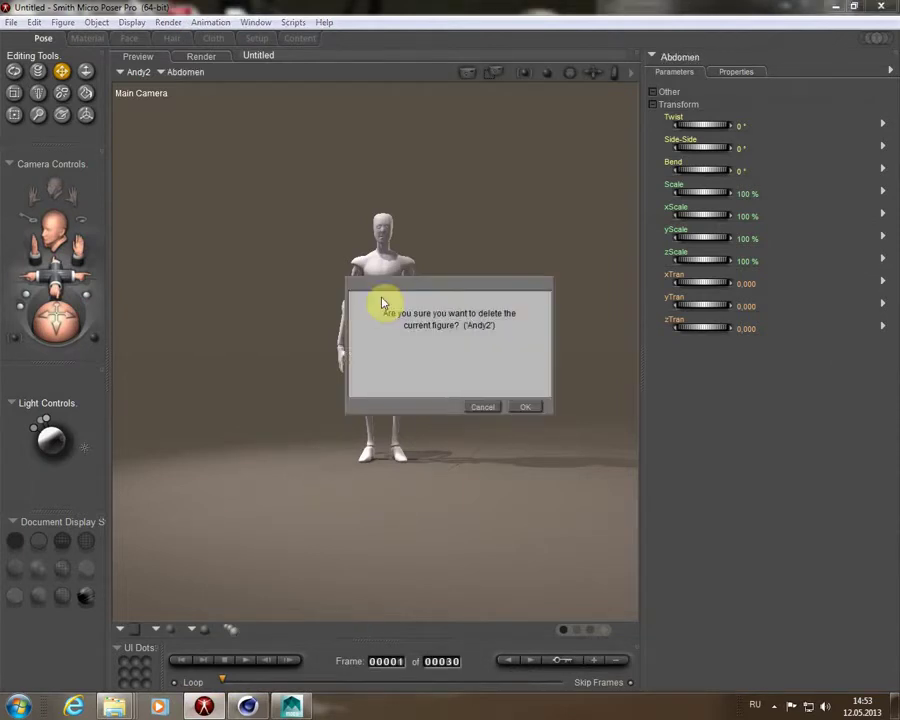
key(Return)
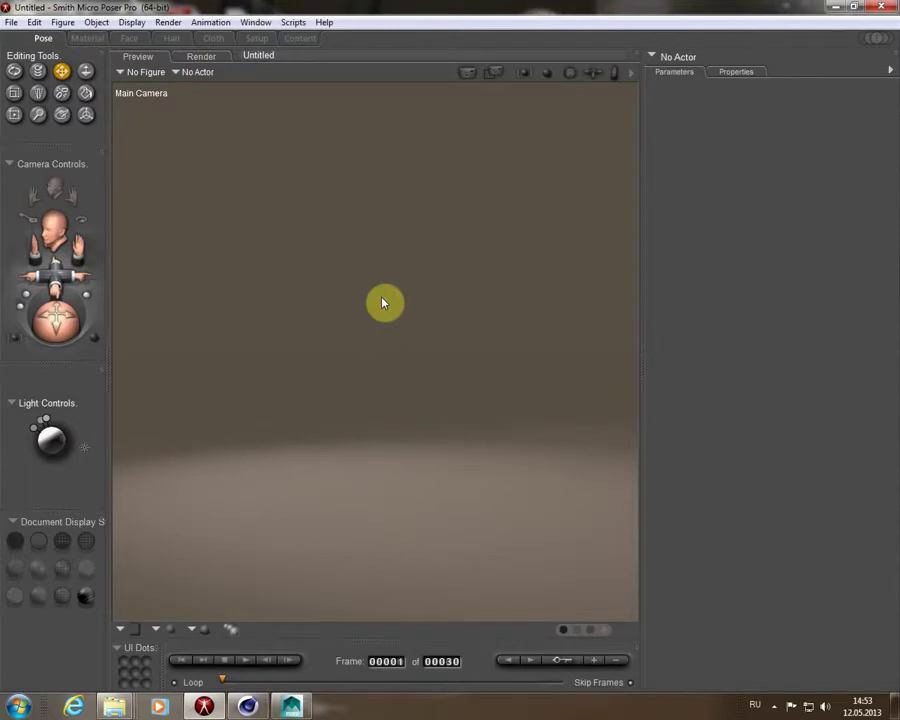
- Open the content library and expand the Aiko 3 category
click(877, 42)
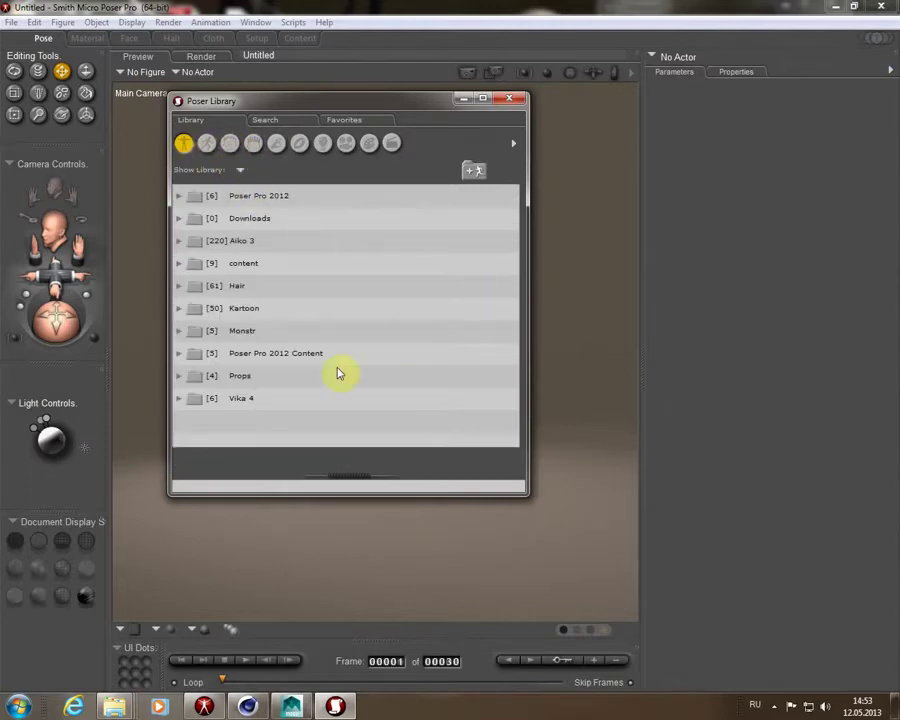
double_click(242, 240)
drag(330, 100, 387, 96)
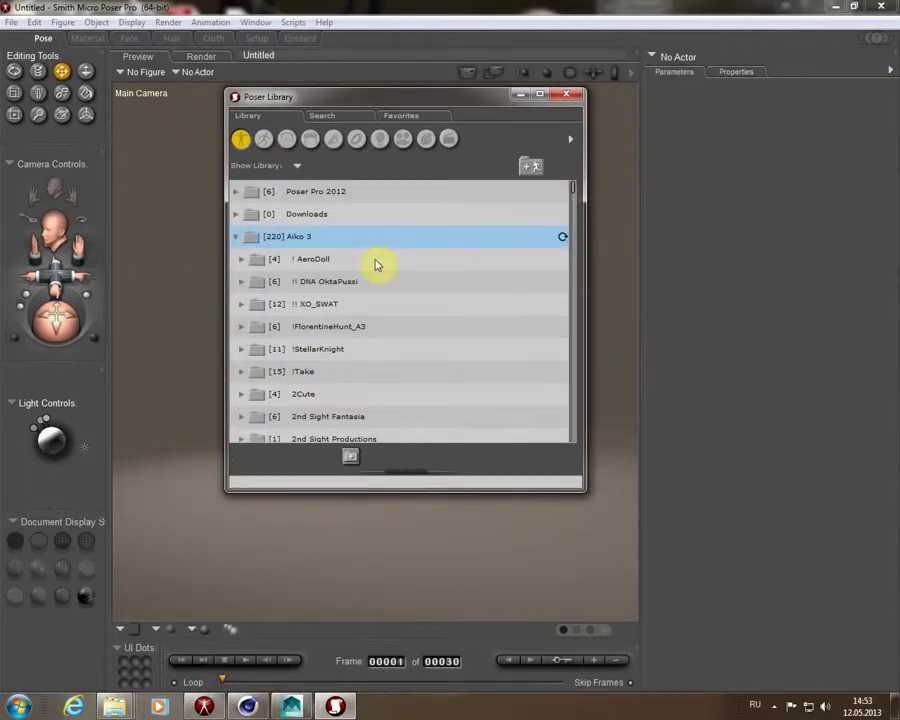
- Load the !Aiko 3 figure from the DAZ Aiko 3 folder into the scene
scroll(377, 264, down, 1)
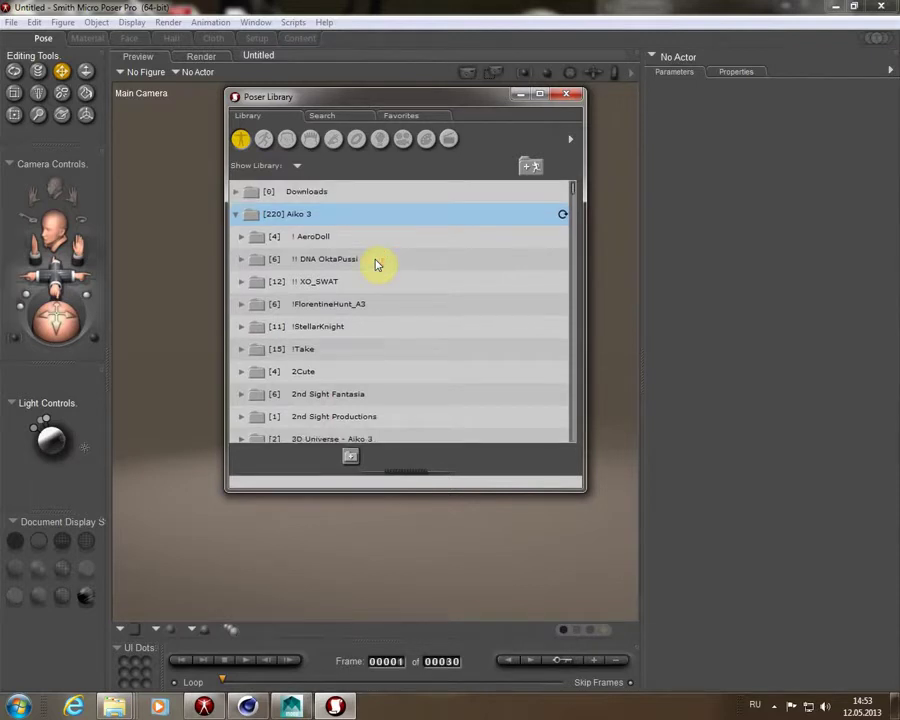
scroll(377, 264, down, 1)
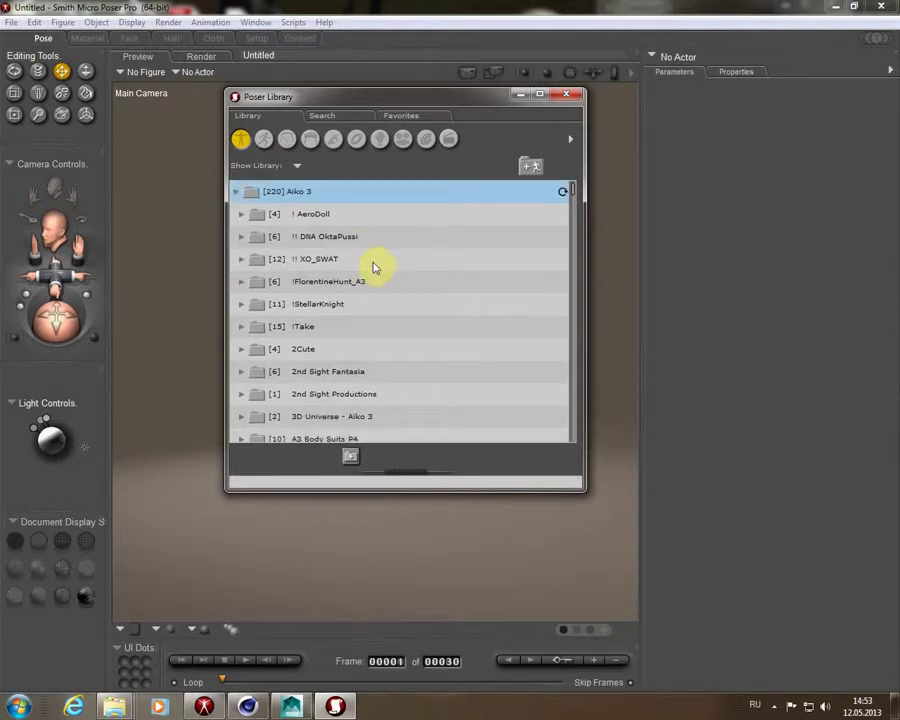
scroll(402, 281, down, 1)
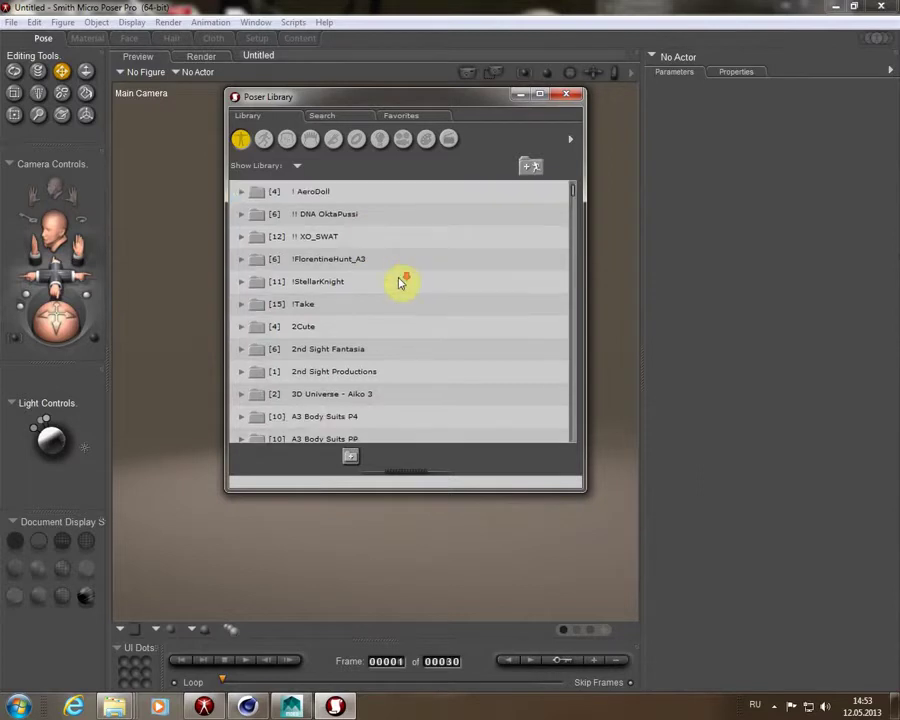
scroll(398, 281, down, 1)
scroll(410, 283, down, 1)
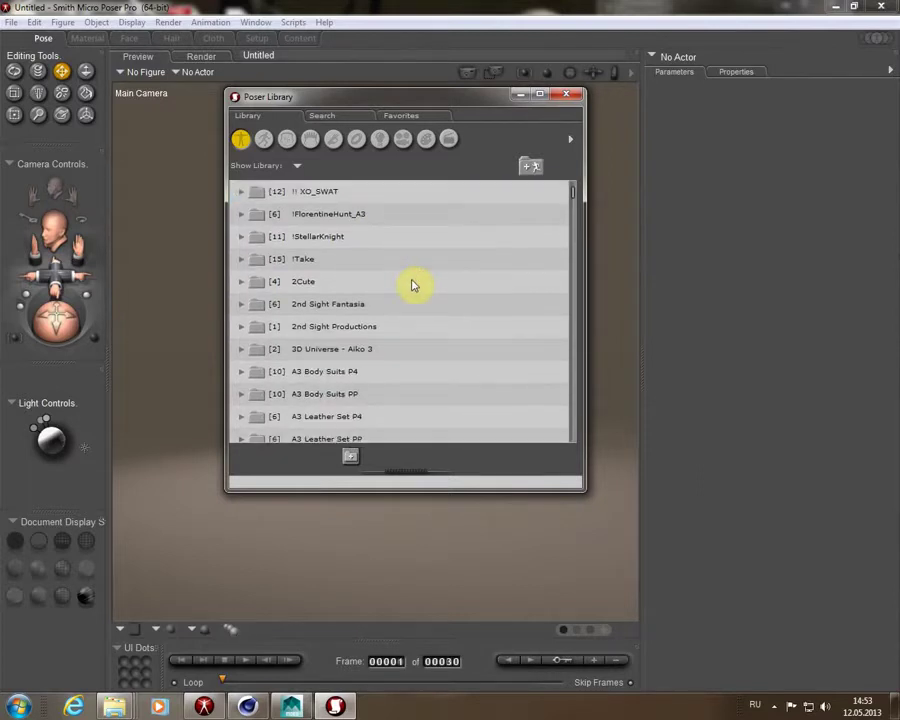
scroll(411, 285, down, 1)
scroll(411, 285, down, 1)
scroll(411, 285, down, 4)
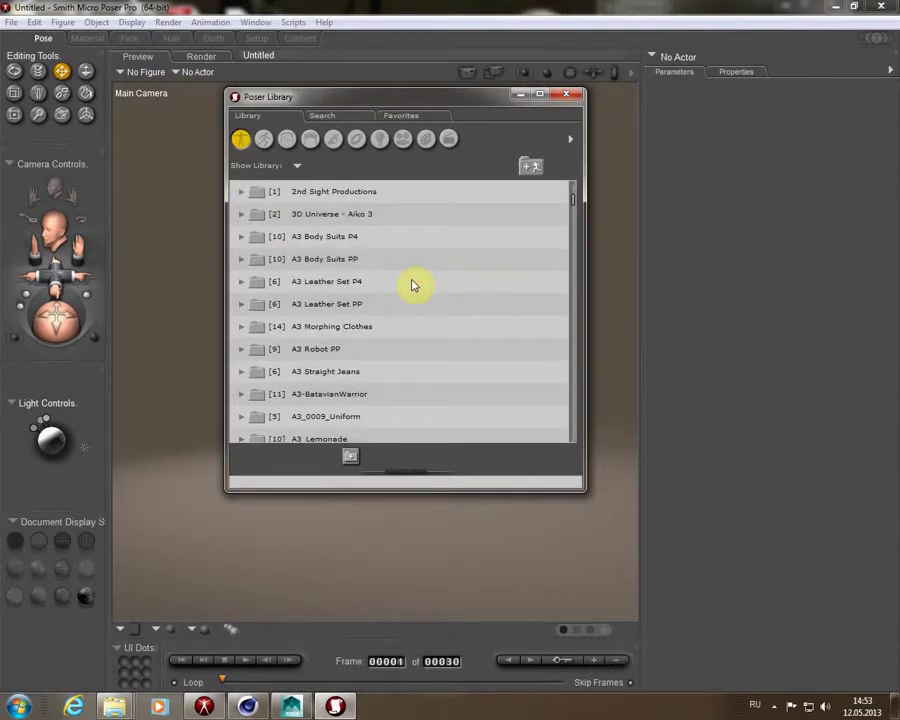
scroll(412, 283, down, 1)
scroll(414, 270, down, 10)
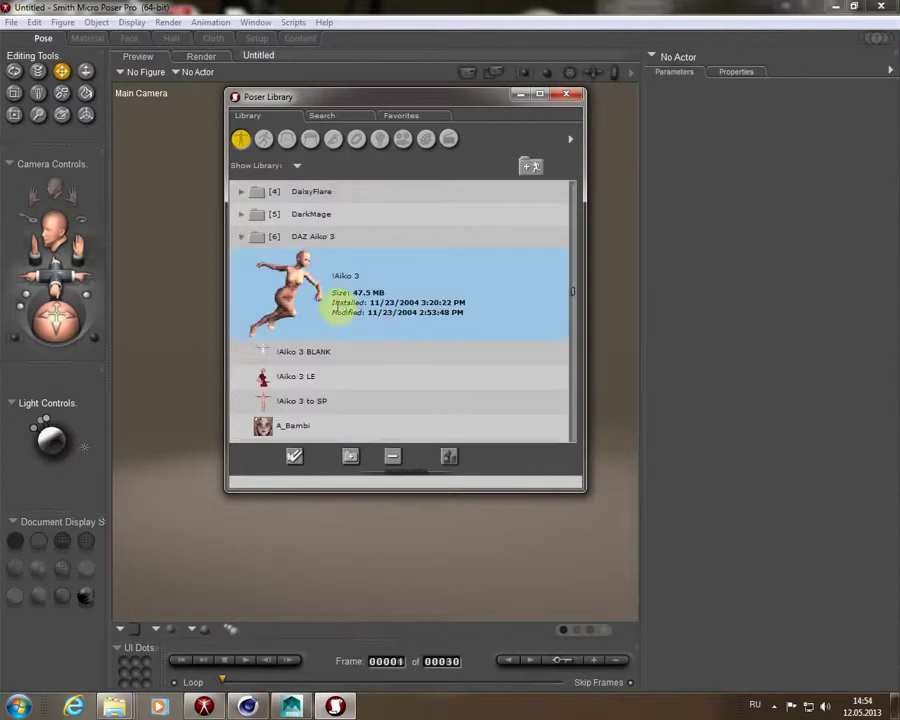
double_click(270, 320)
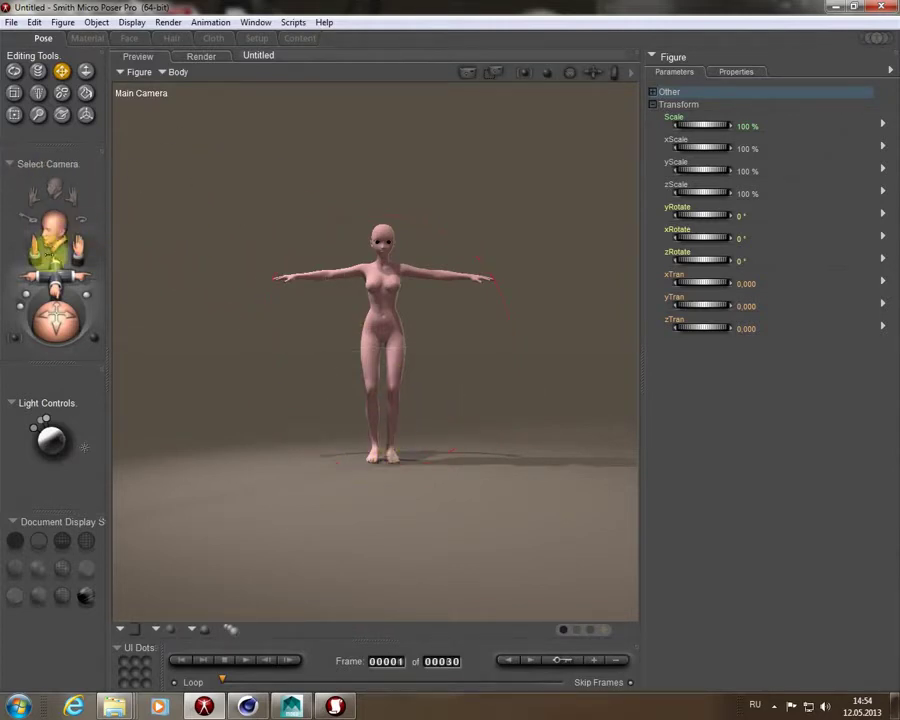
- Disable inverse kinematics on Aiko's LeftLeg and RightLeg, then select the ground plane
drag(37, 188, 90, 50)
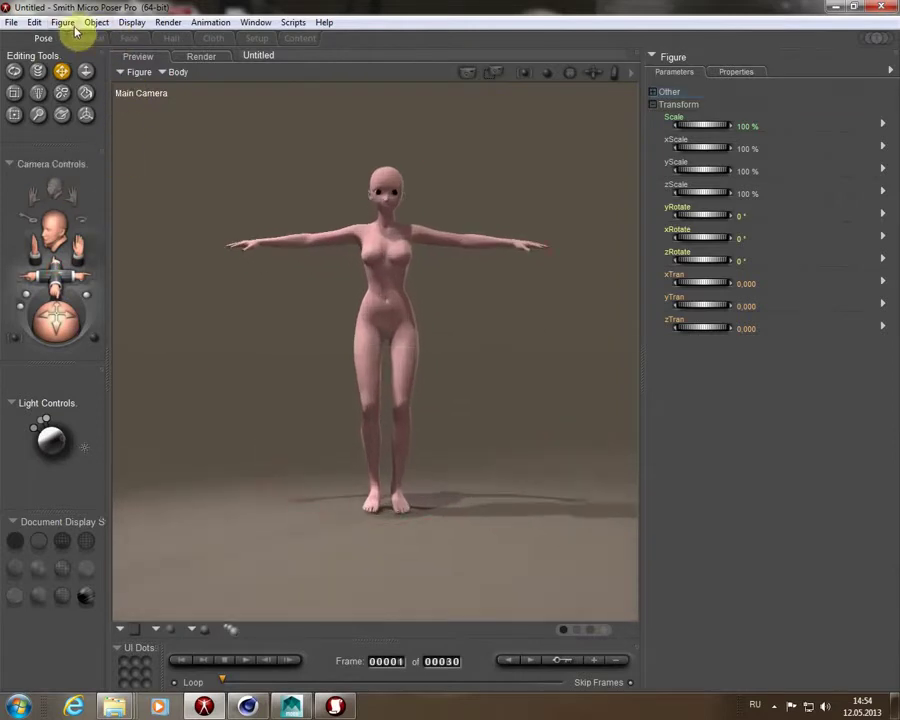
click(64, 23)
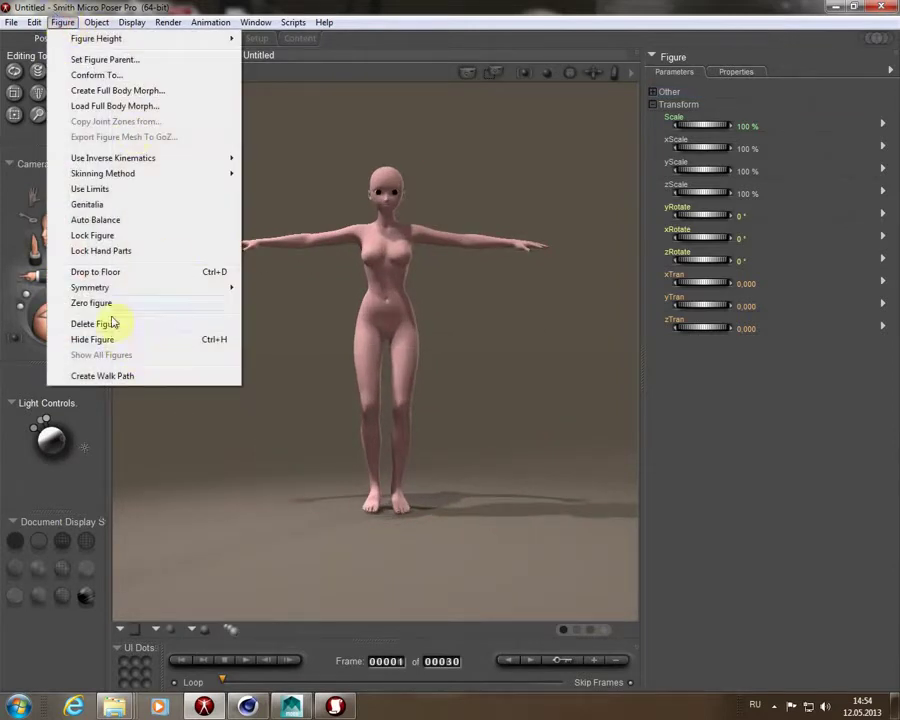
mouse_move(113, 158)
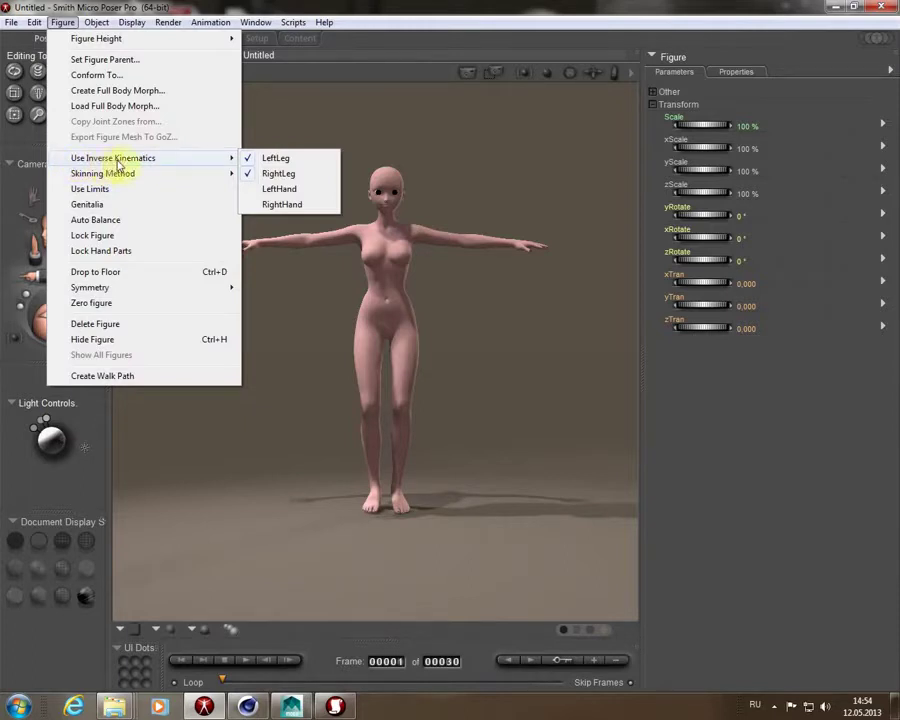
click(252, 158)
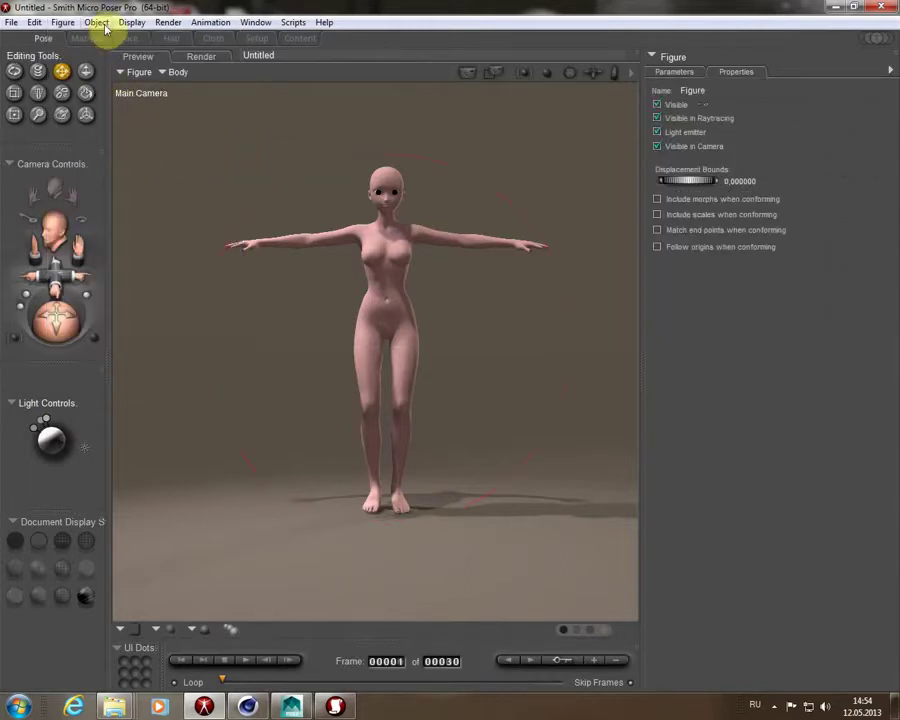
click(62, 22)
mouse_move(113, 158)
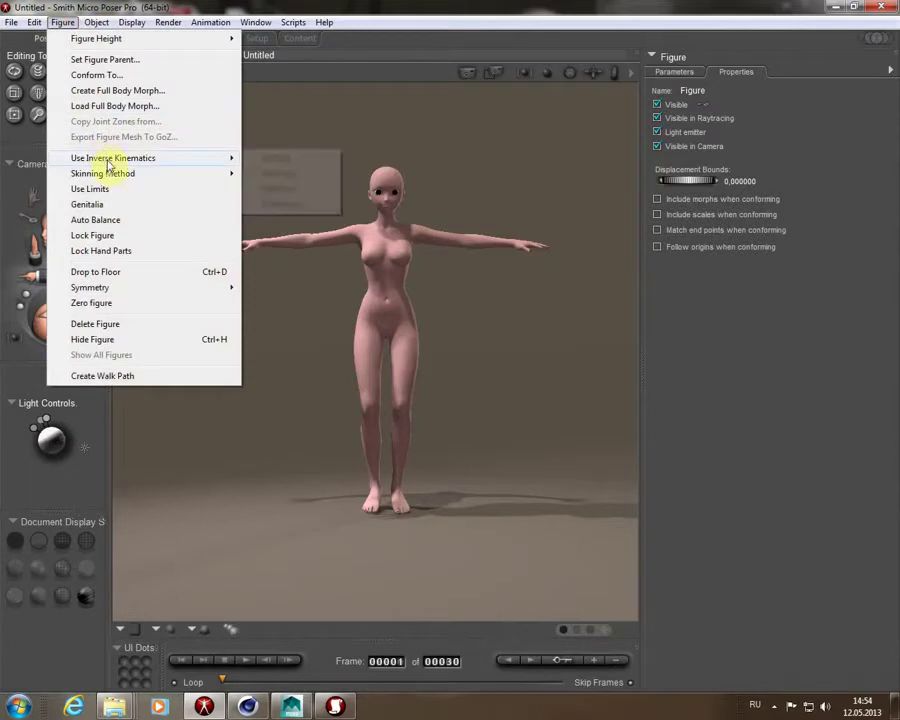
click(300, 172)
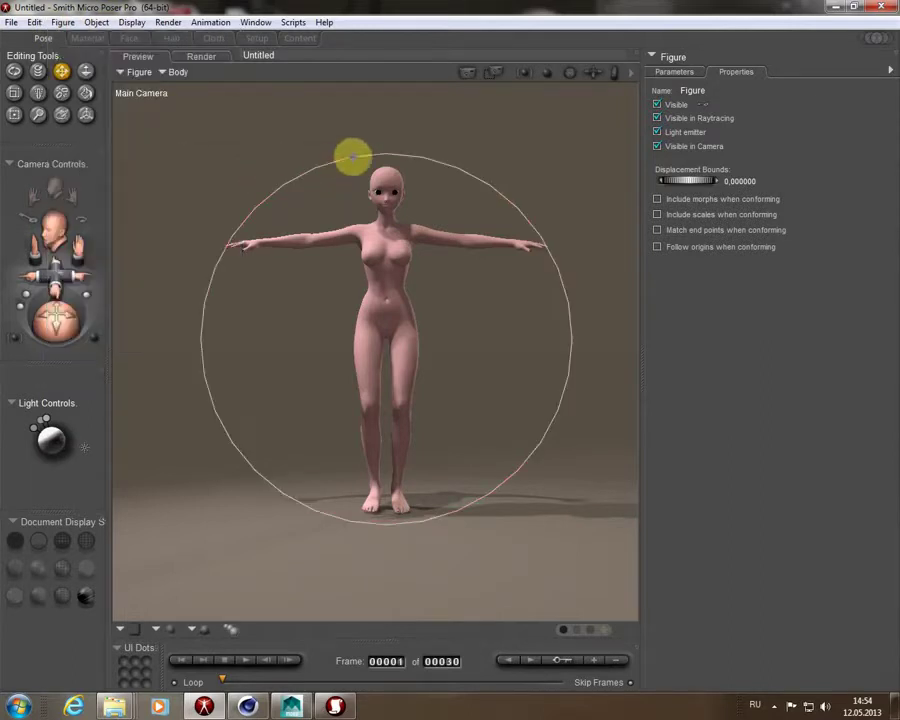
click(203, 118)
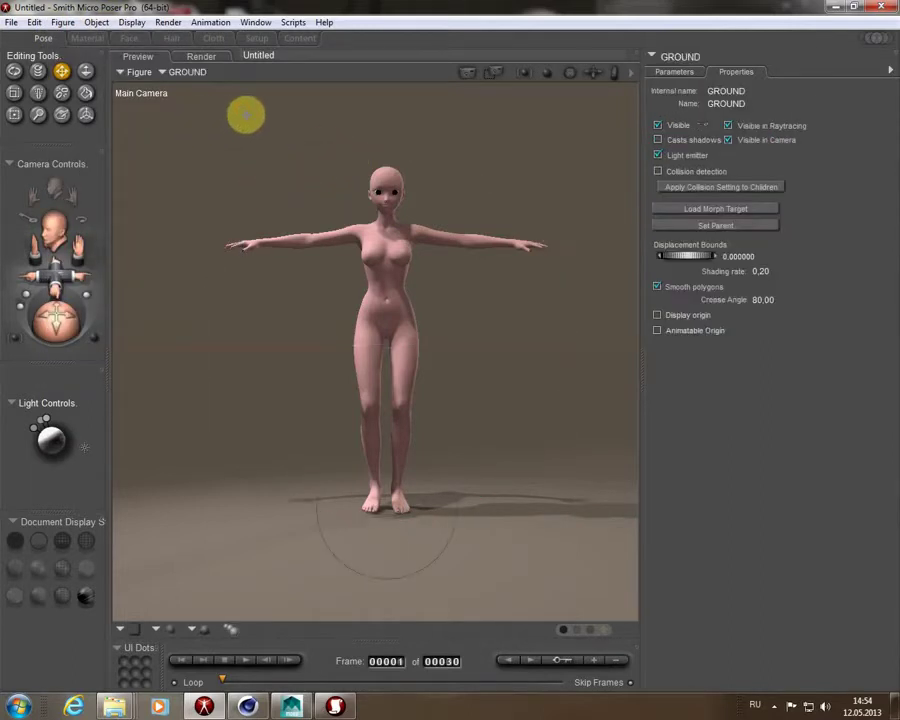
click(256, 23)
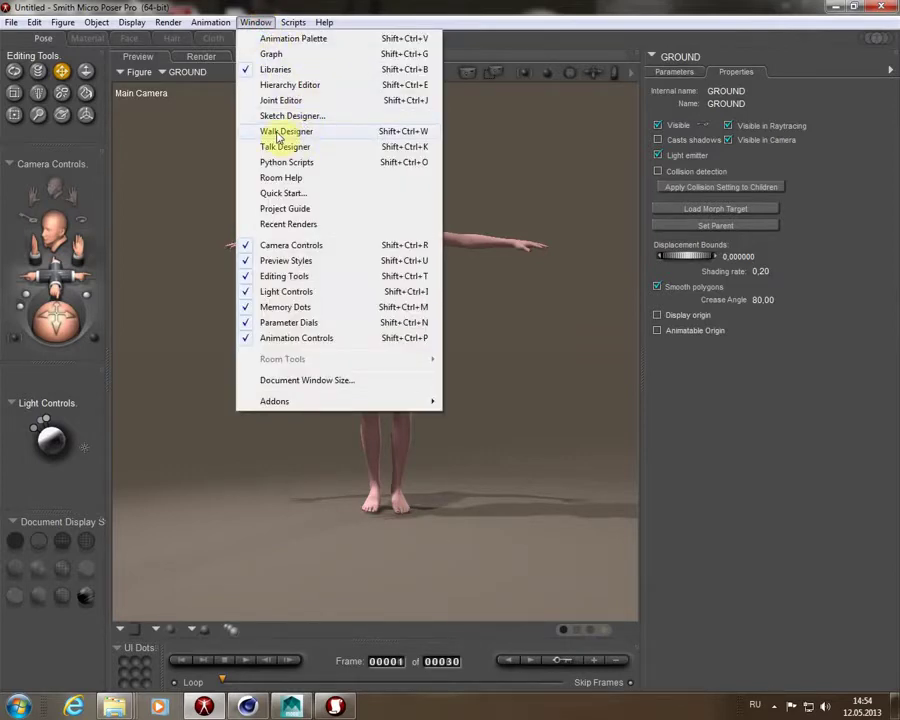
- Launch the Walk Designer and position it near the viewport centre
click(279, 134)
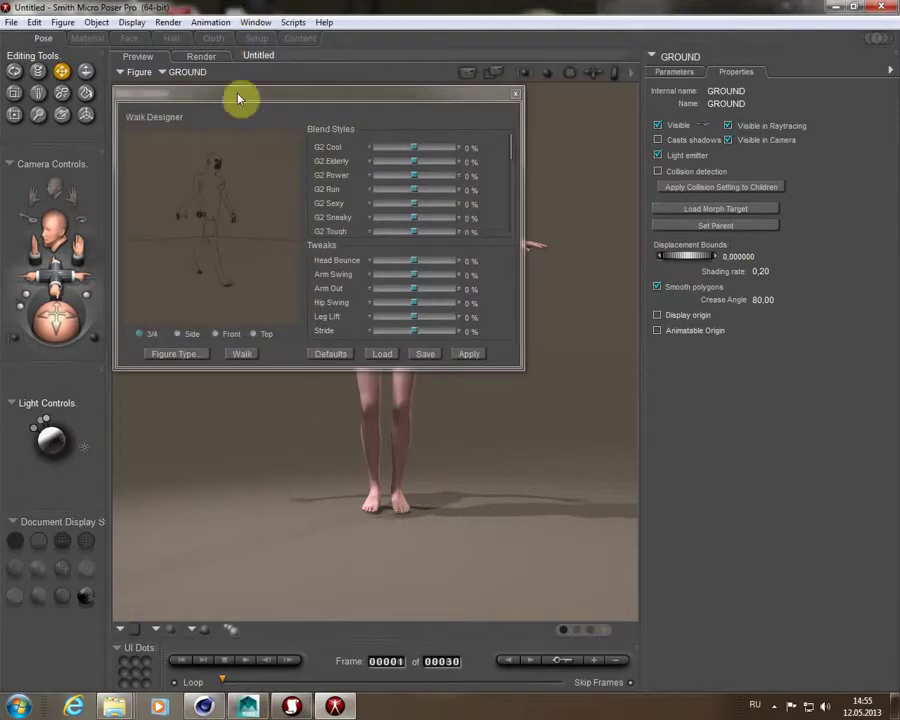
drag(366, 97, 420, 199)
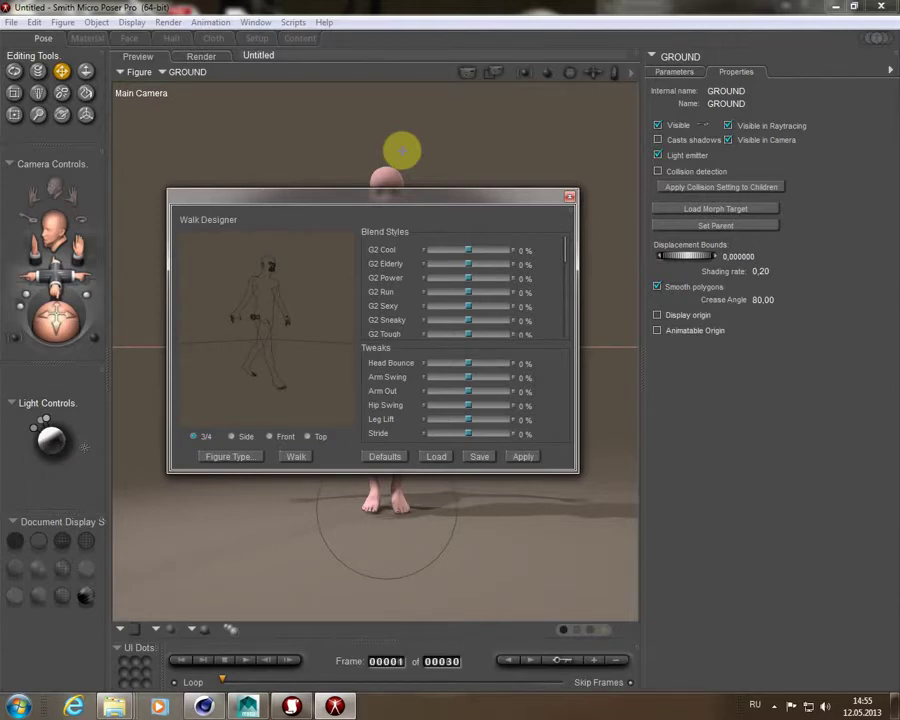
- Set the Walk Designer figure type to !Aiko 3 BLANK from D:\Poser Content\Aiko 3
click(227, 460)
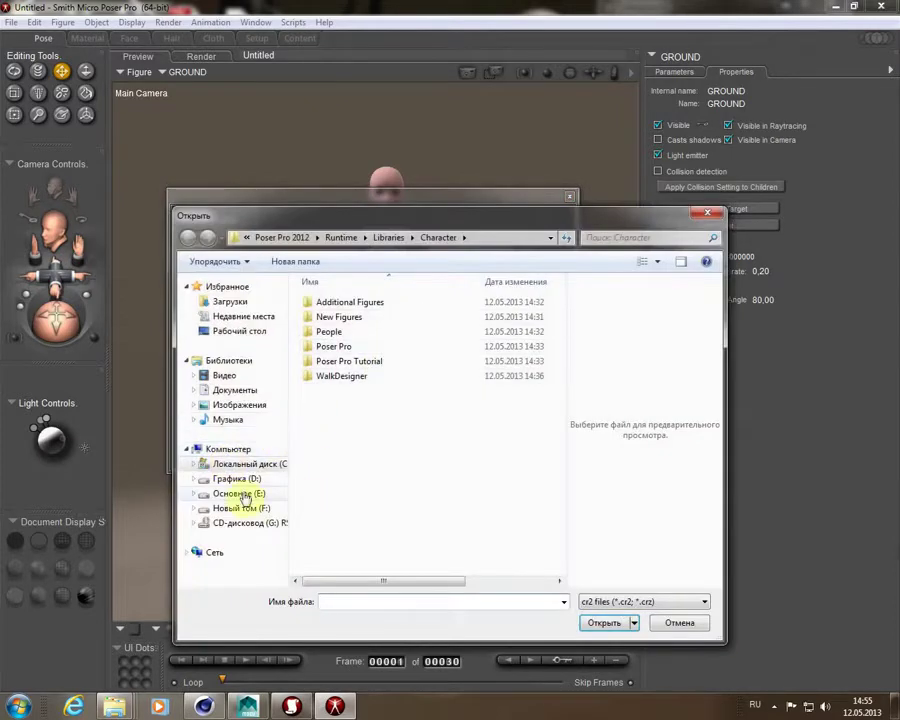
click(225, 479)
drag(466, 219, 457, 130)
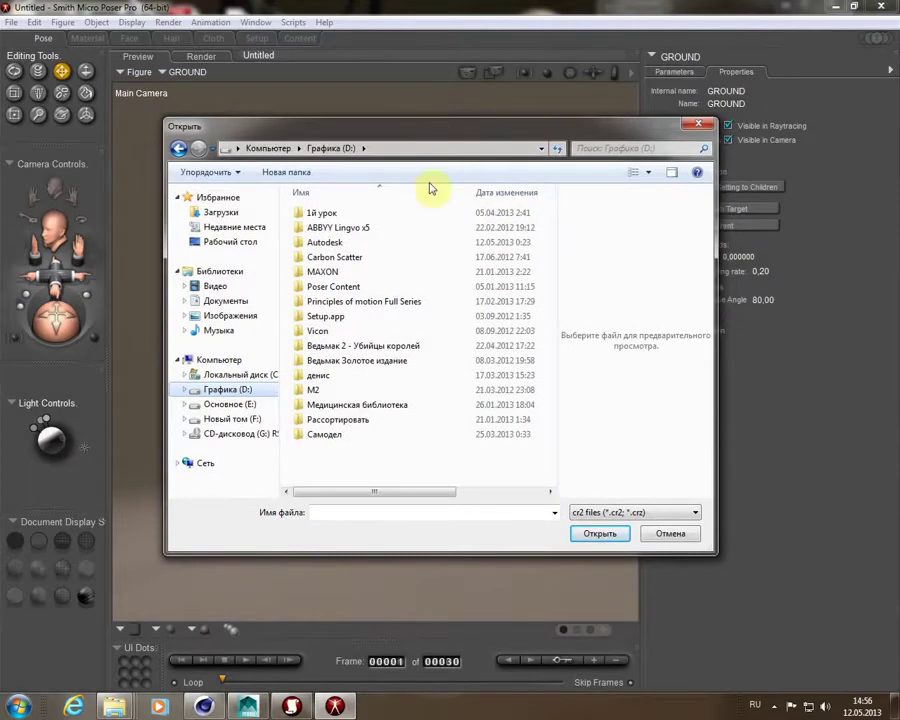
double_click(305, 287)
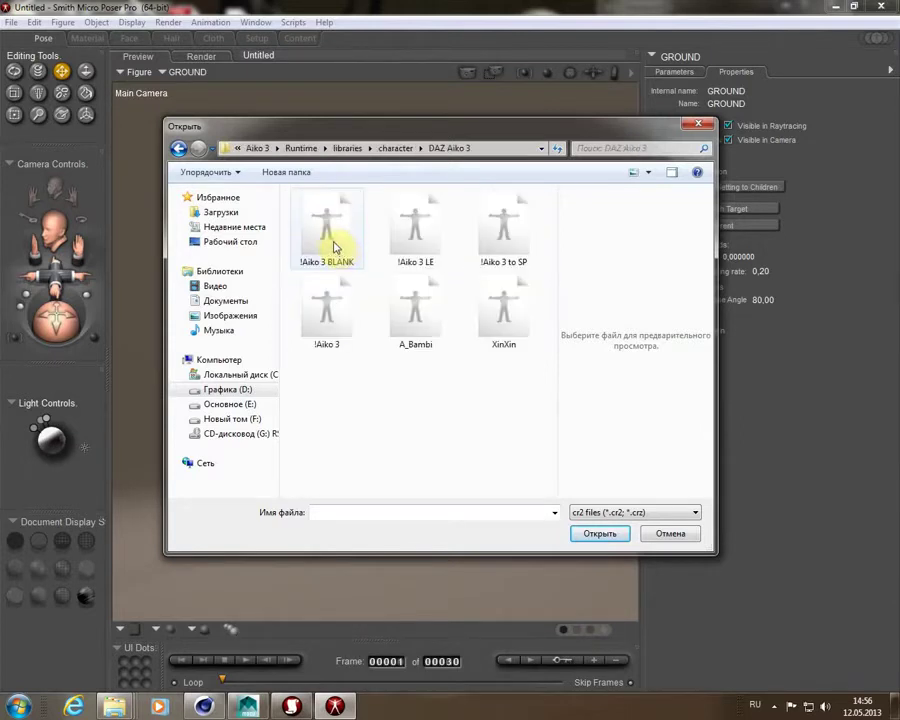
click(330, 243)
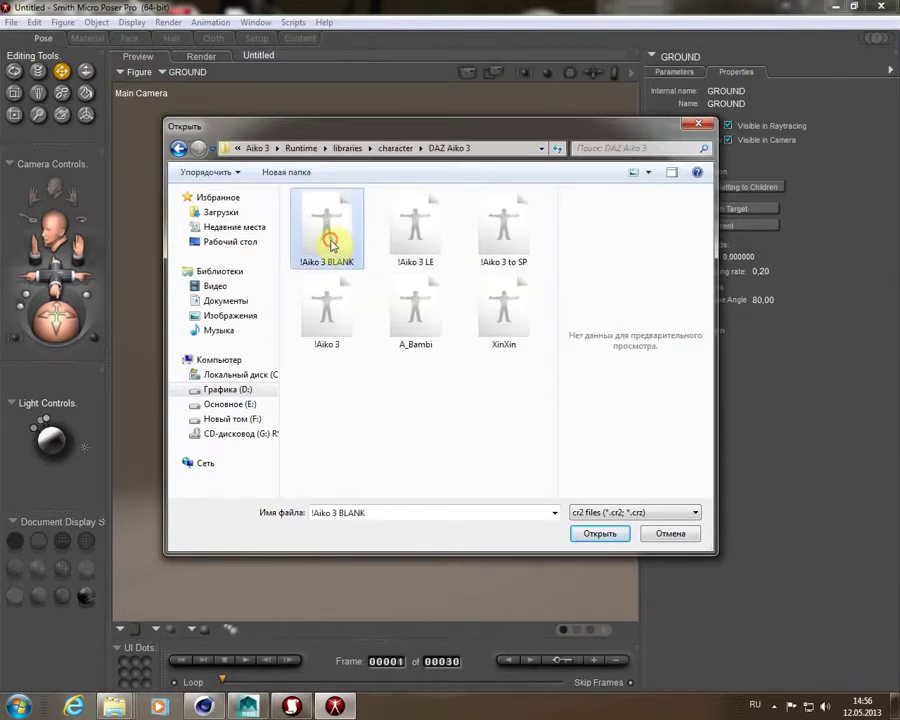
click(608, 531)
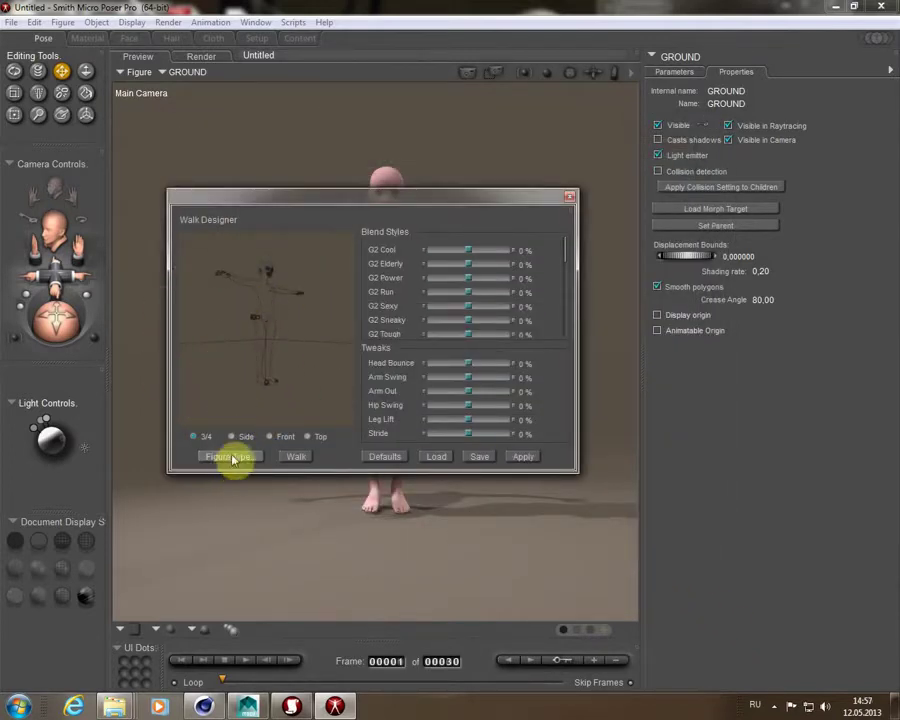
- Preview the walk from Side, Front, Top and 3/4 views, then play it
drag(375, 196, 376, 226)
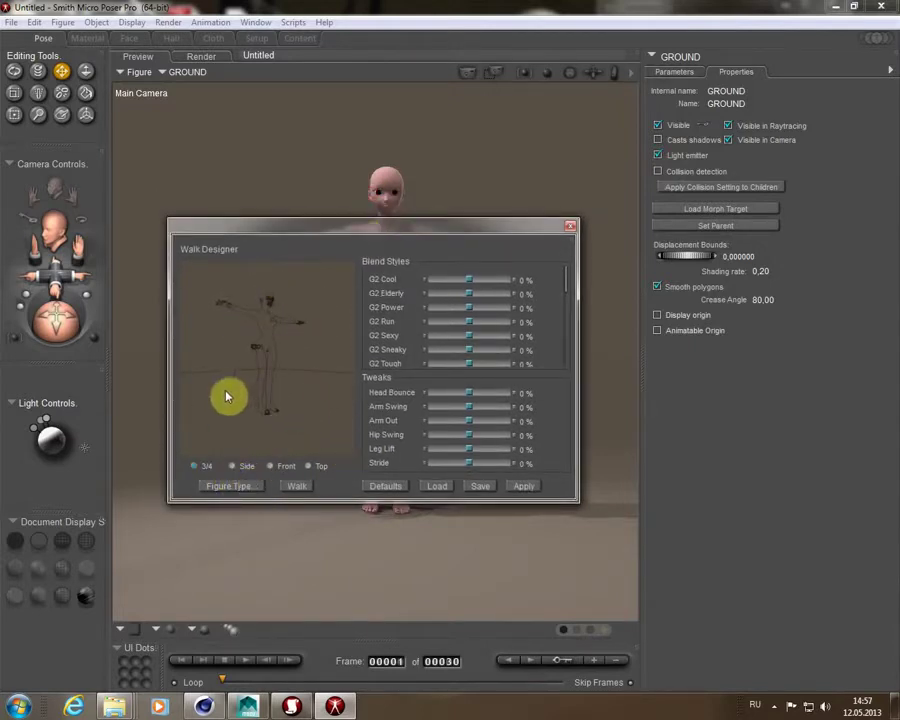
click(234, 467)
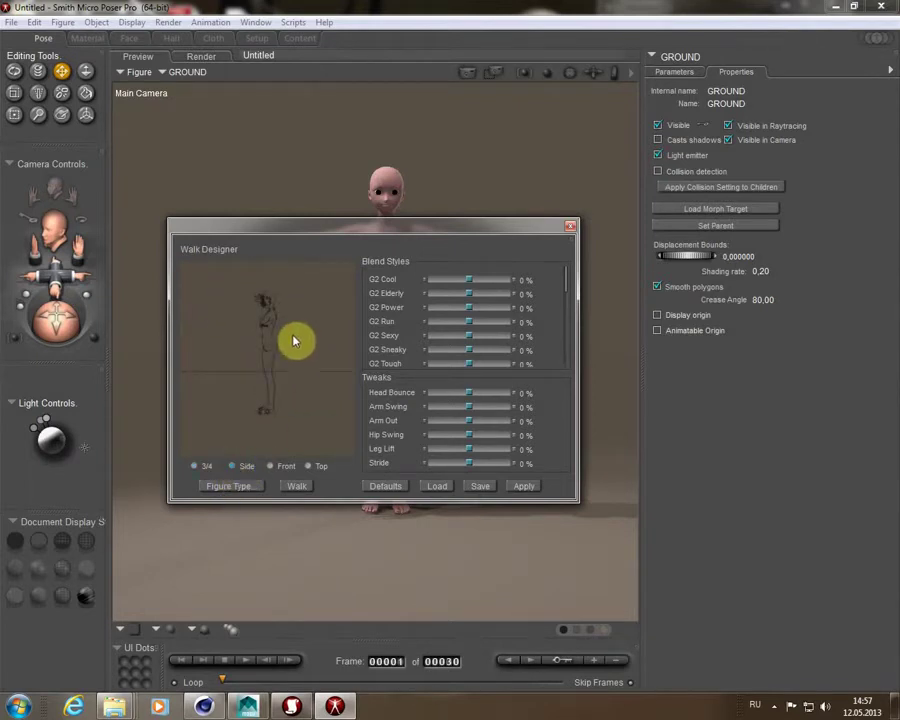
click(271, 467)
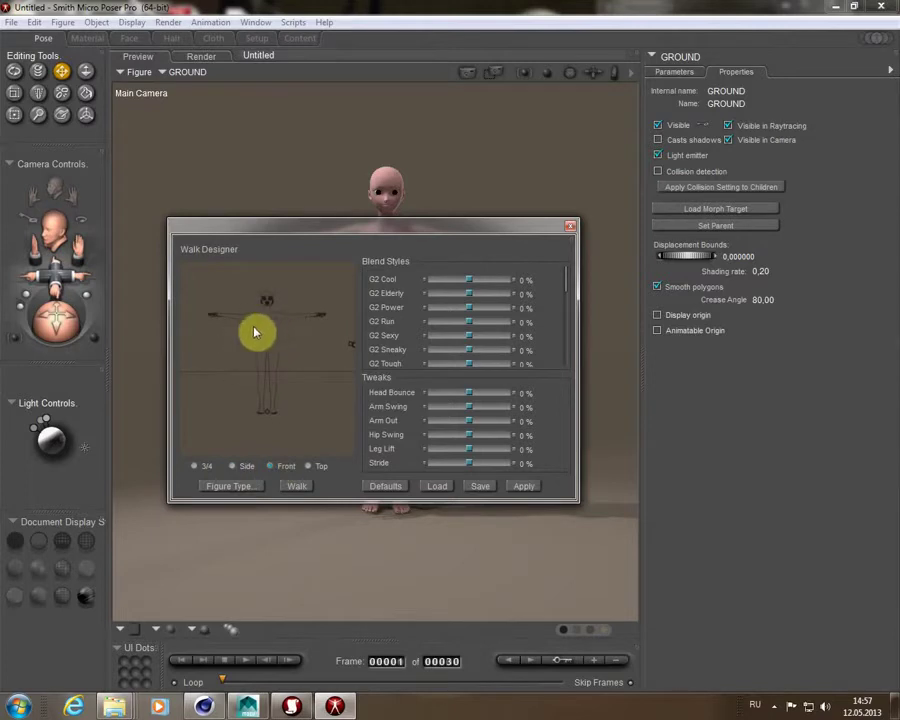
click(309, 468)
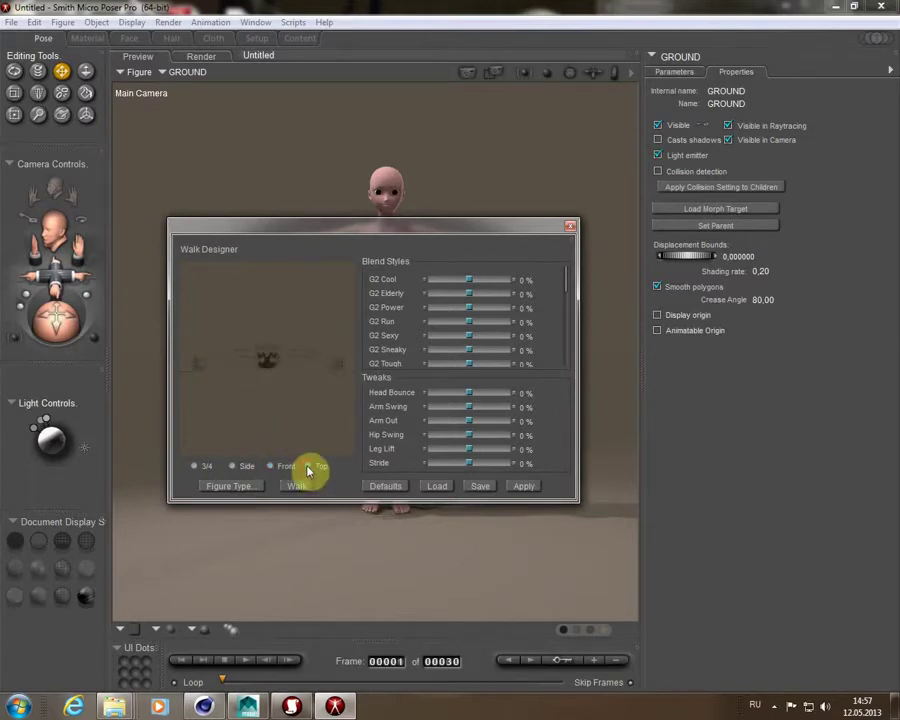
click(196, 468)
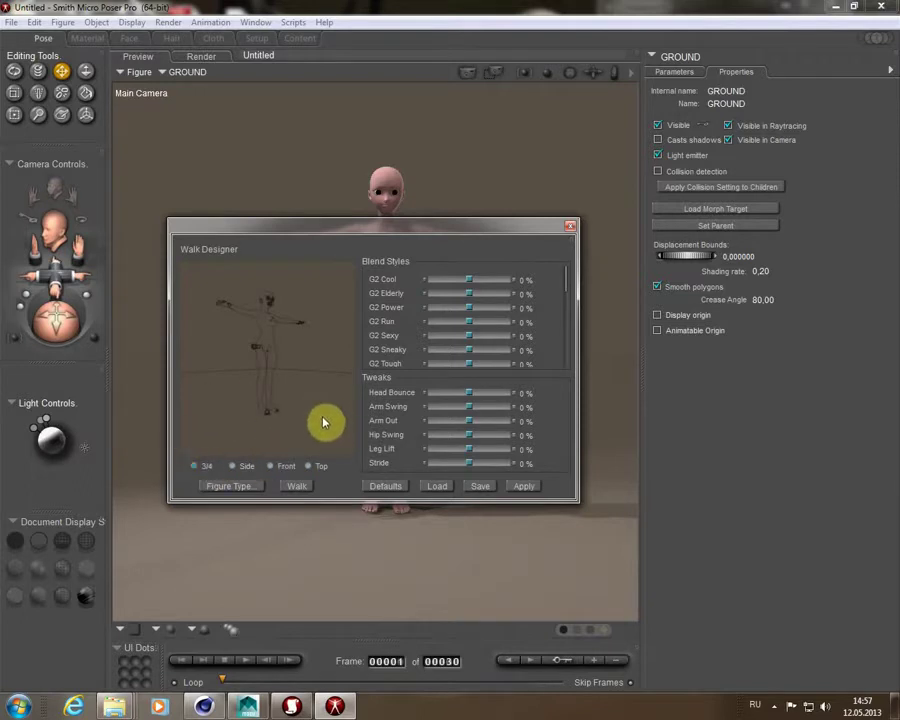
click(298, 488)
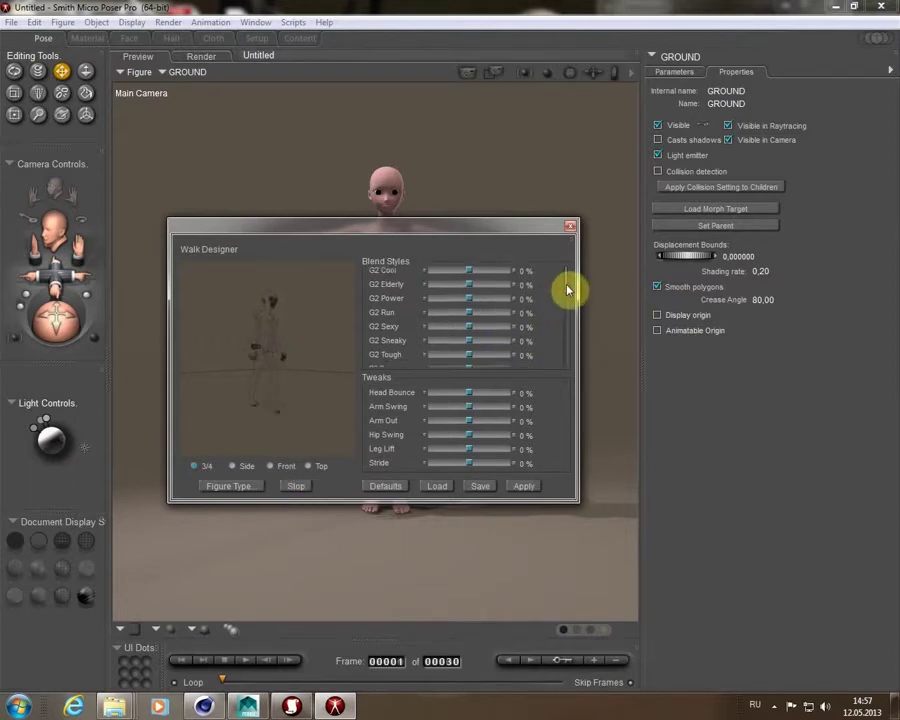
- Raise the P6 Run blend style to about 79 % in the Blend Styles list
scroll(567, 291, down, 2)
scroll(567, 295, down, 1)
scroll(567, 297, down, 1)
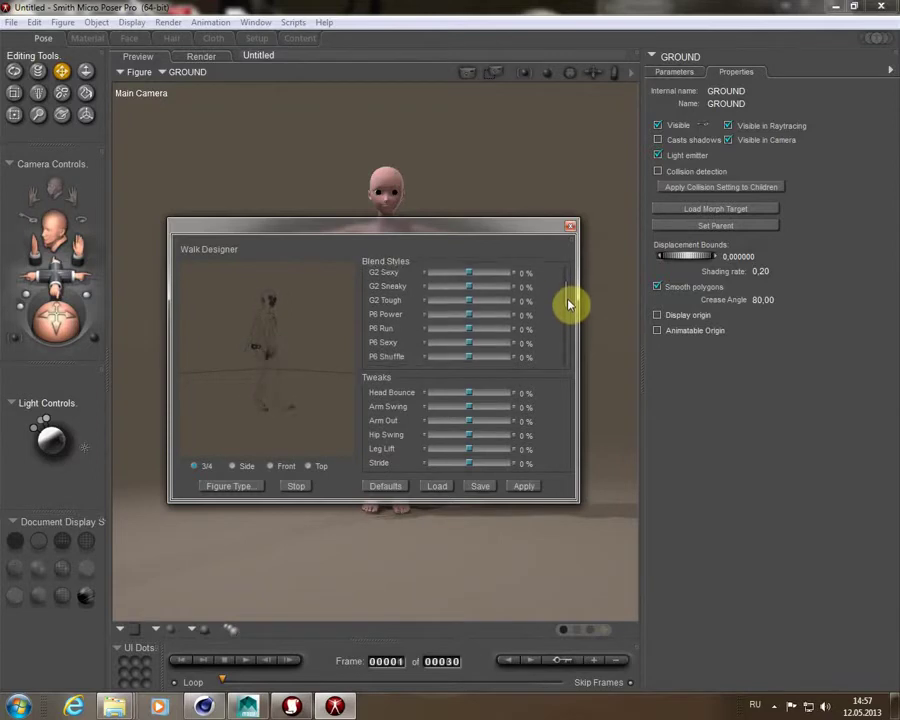
scroll(567, 297, down, 1)
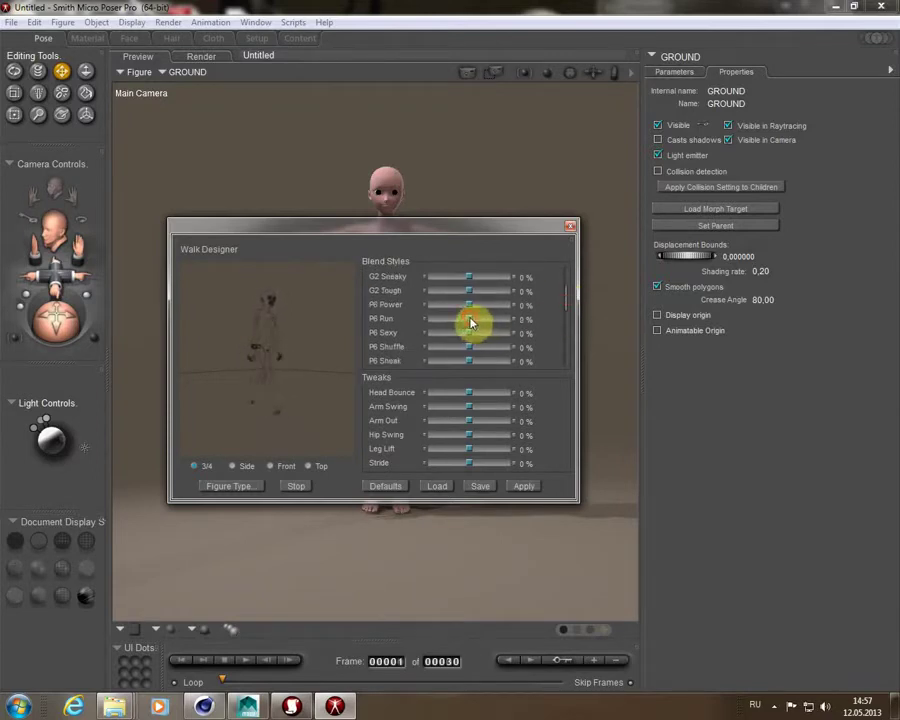
drag(470, 320, 484, 319)
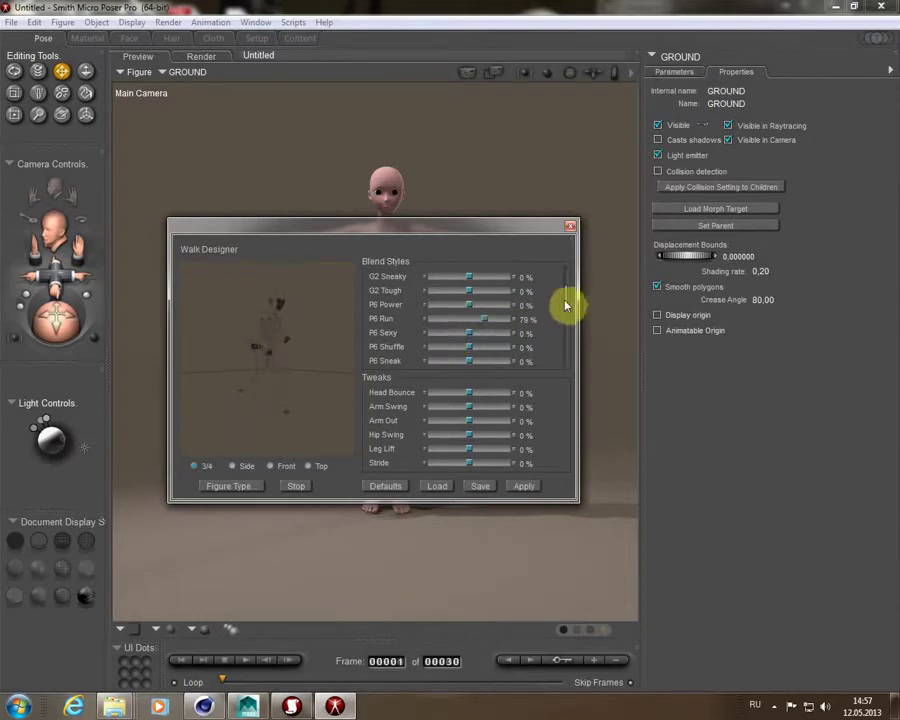
mouse_move(566, 305)
mouse_down()
mouse_move(566, 261)
mouse_move(544, 371)
mouse_move(556, 315)
mouse_up()
drag(558, 308, 563, 285)
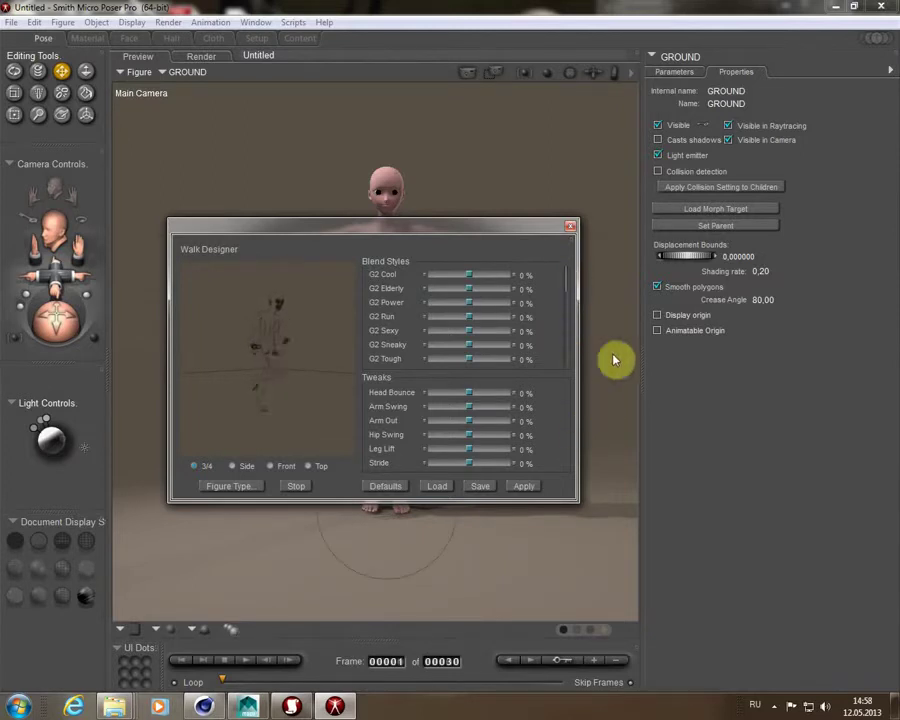
- Apply the walk in place over 120 frames, then close the Walk Designer
click(525, 487)
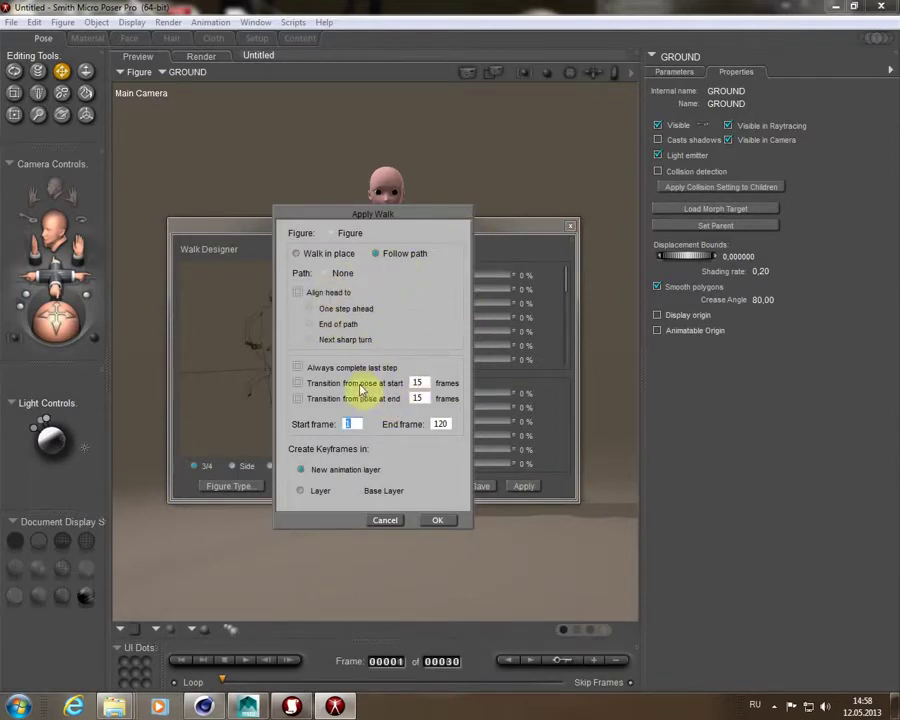
click(297, 255)
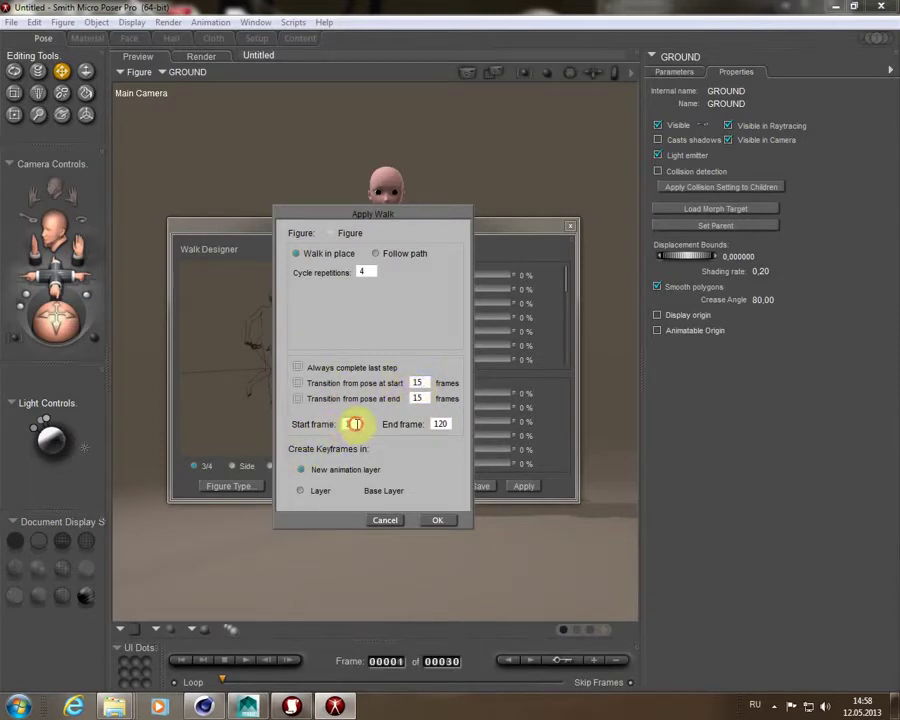
drag(352, 424, 336, 424)
text(2)
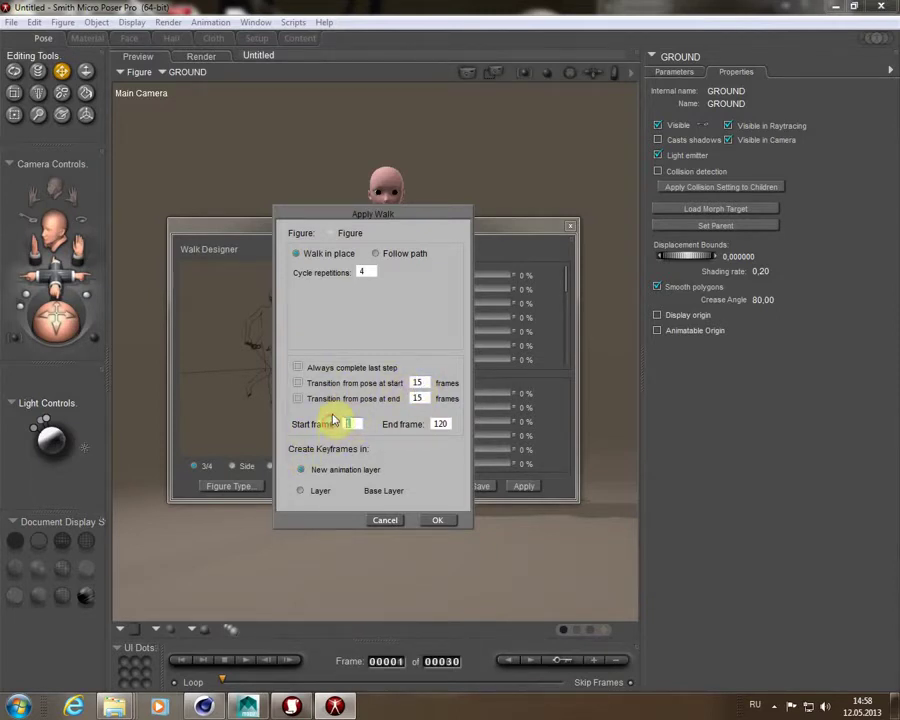
click(438, 519)
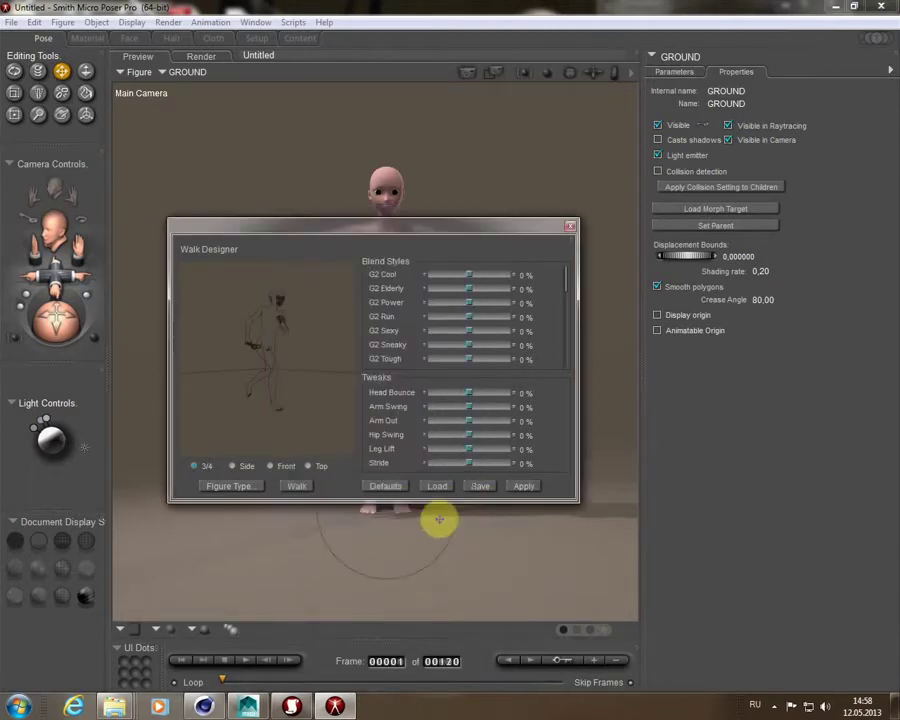
click(571, 230)
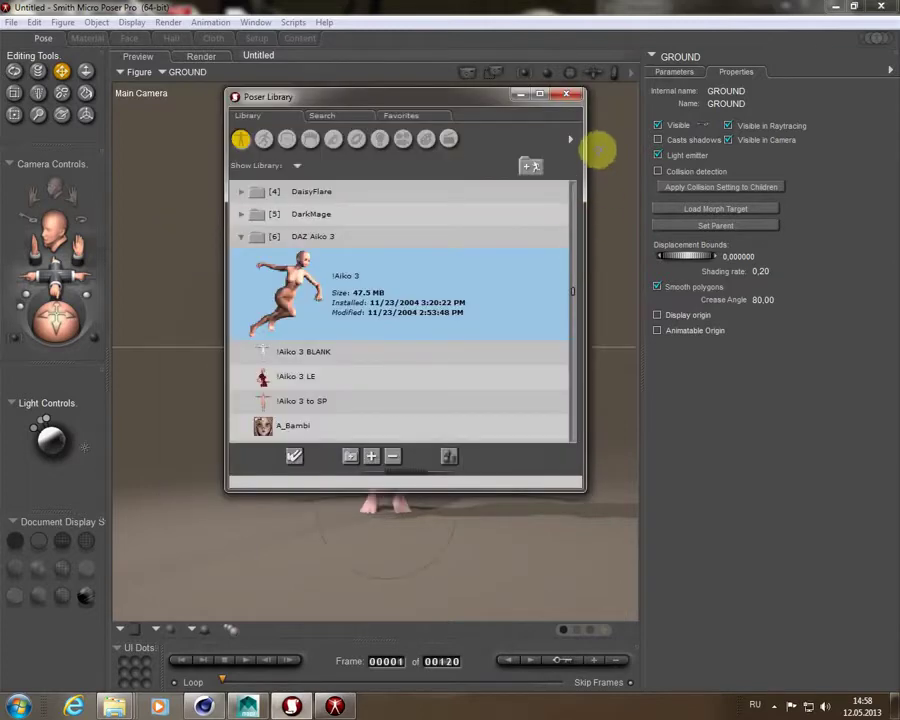
- Close the library, play the walk animation in the viewport, then stop back at frame 1
click(566, 94)
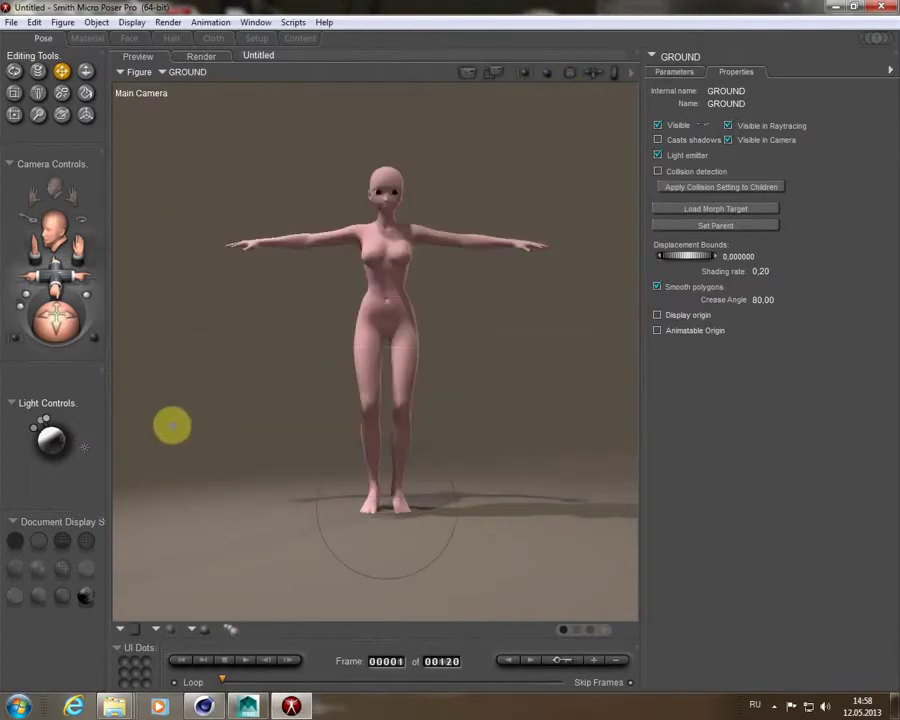
click(248, 661)
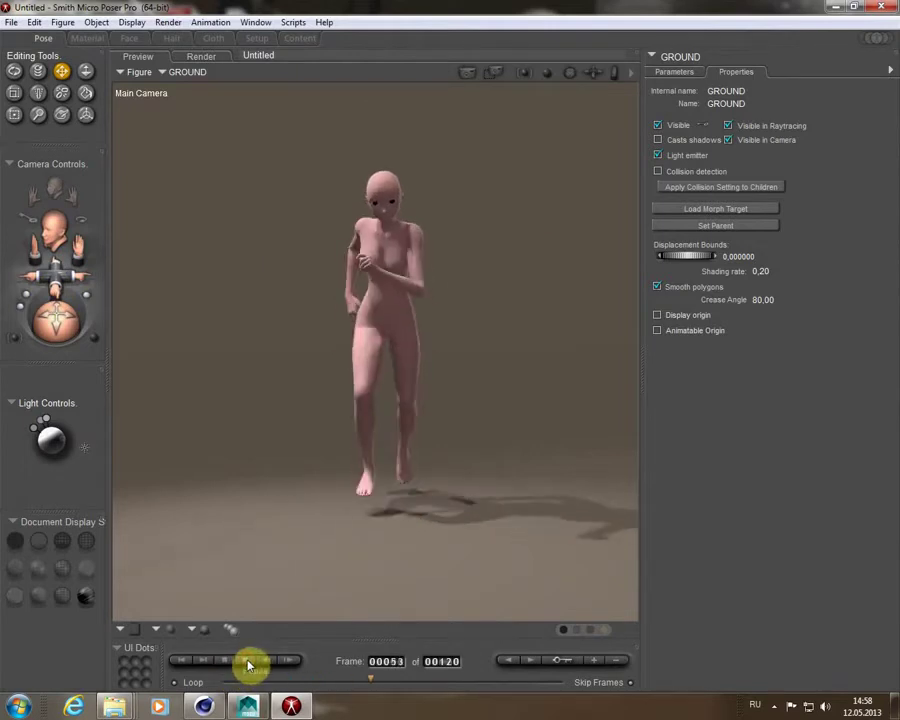
click(181, 661)
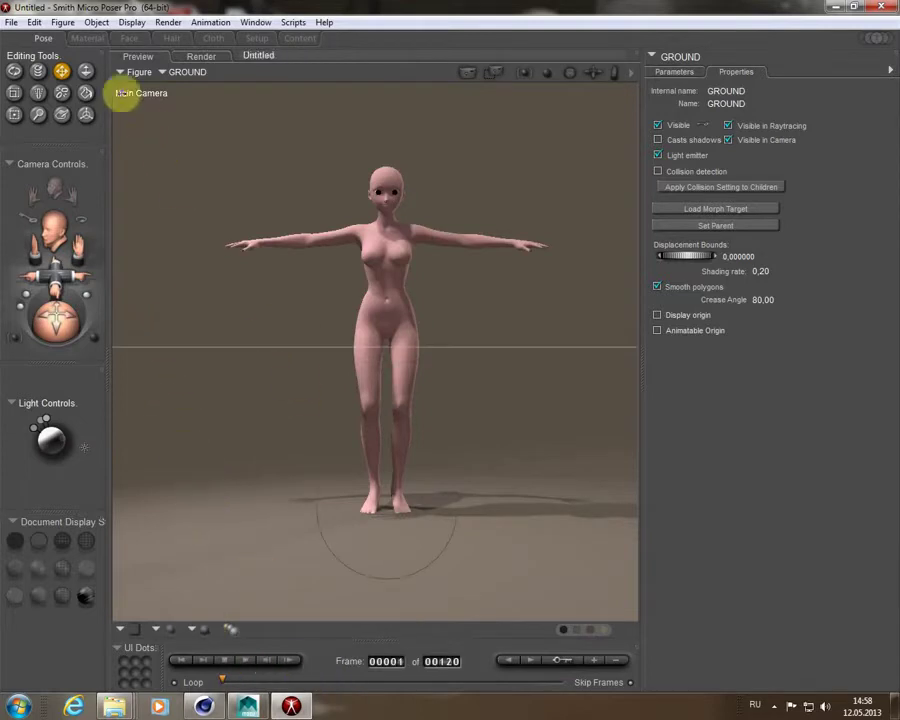
click(12, 22)
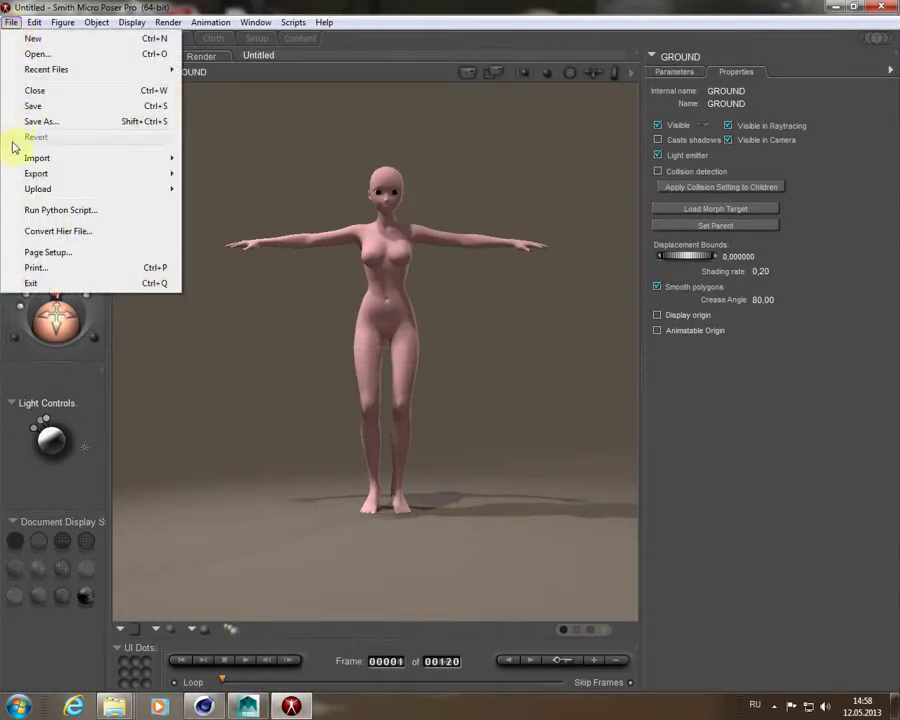
mouse_move(36, 173)
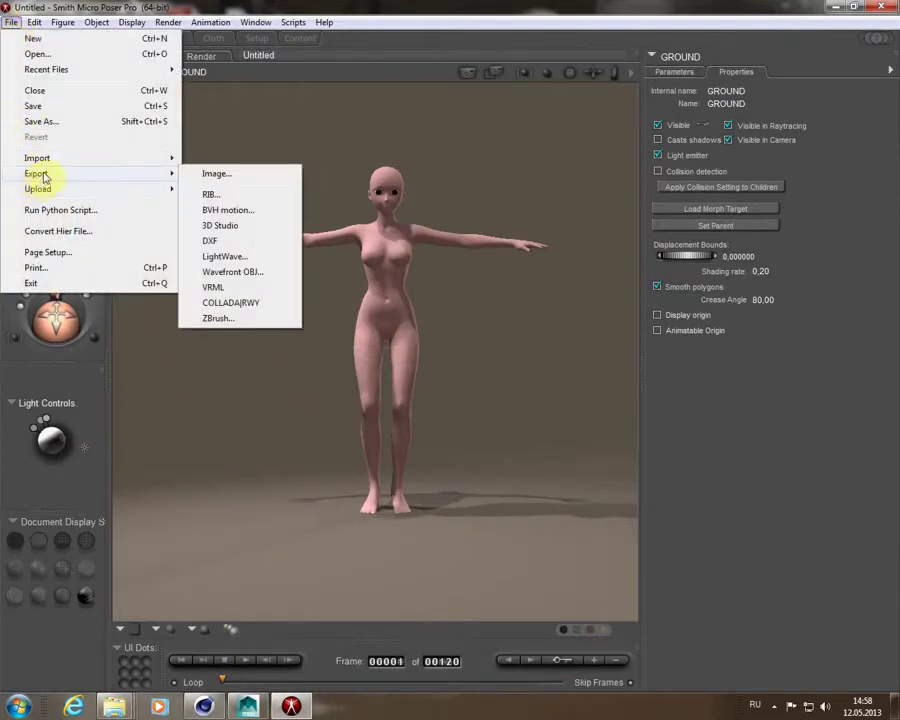
- Export the walk as BVH motion file 45, then quit Poser without saving
click(249, 216)
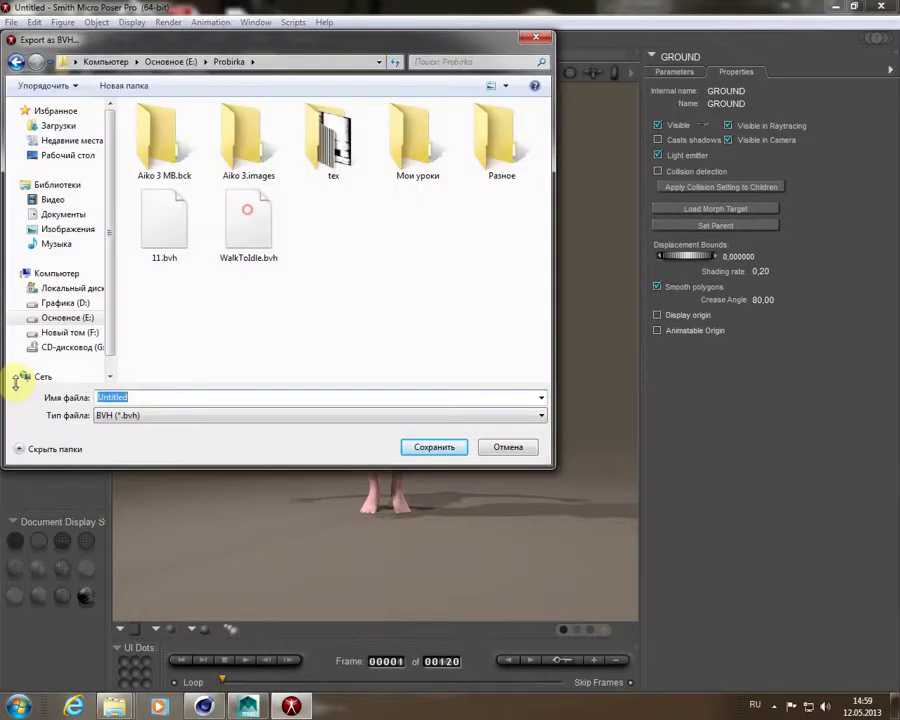
text(45)
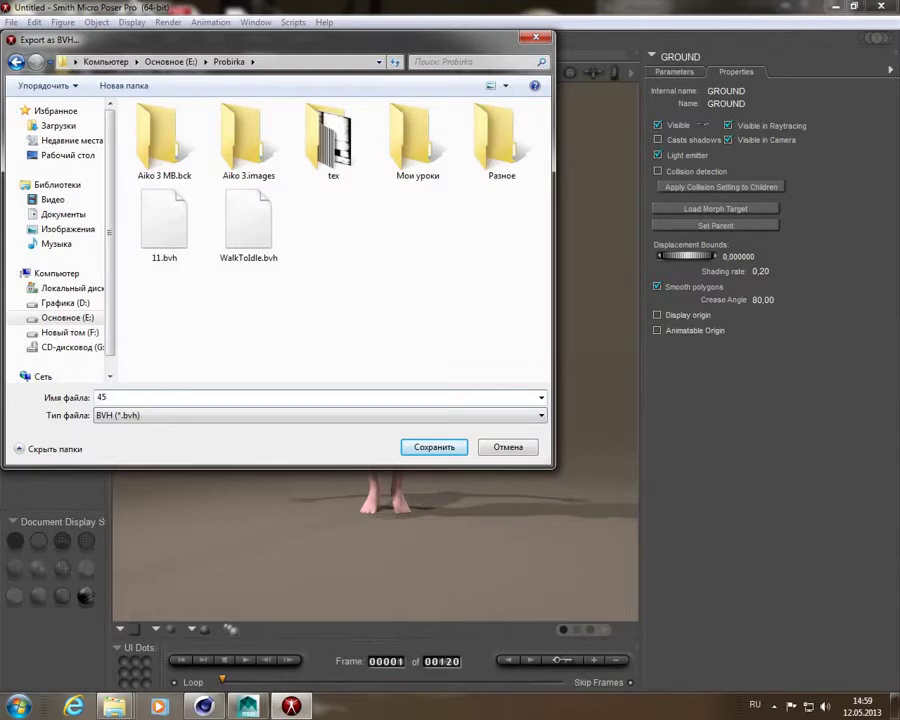
click(436, 448)
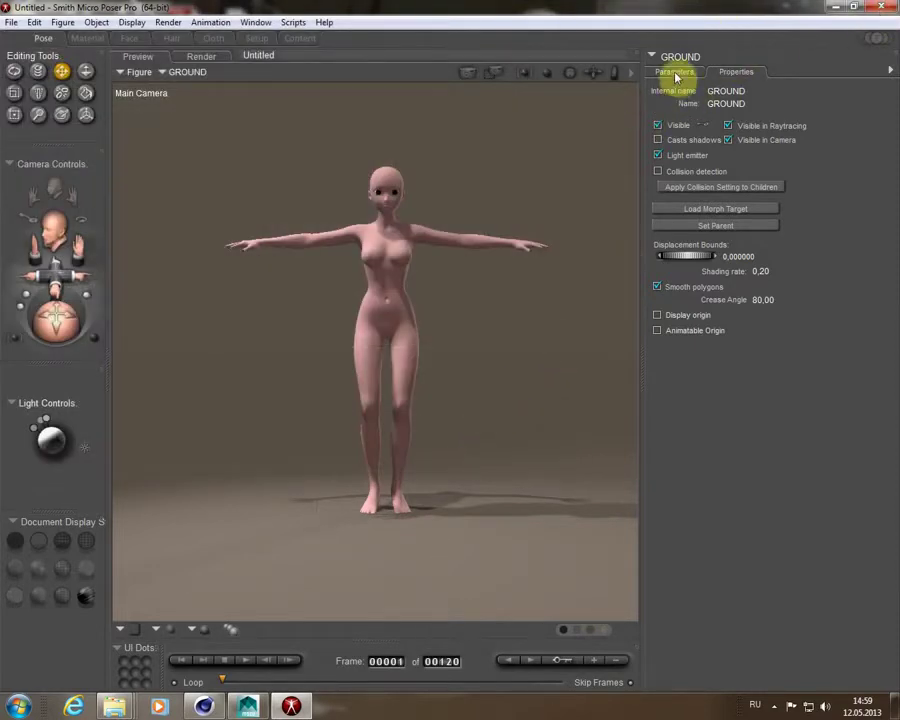
click(882, 7)
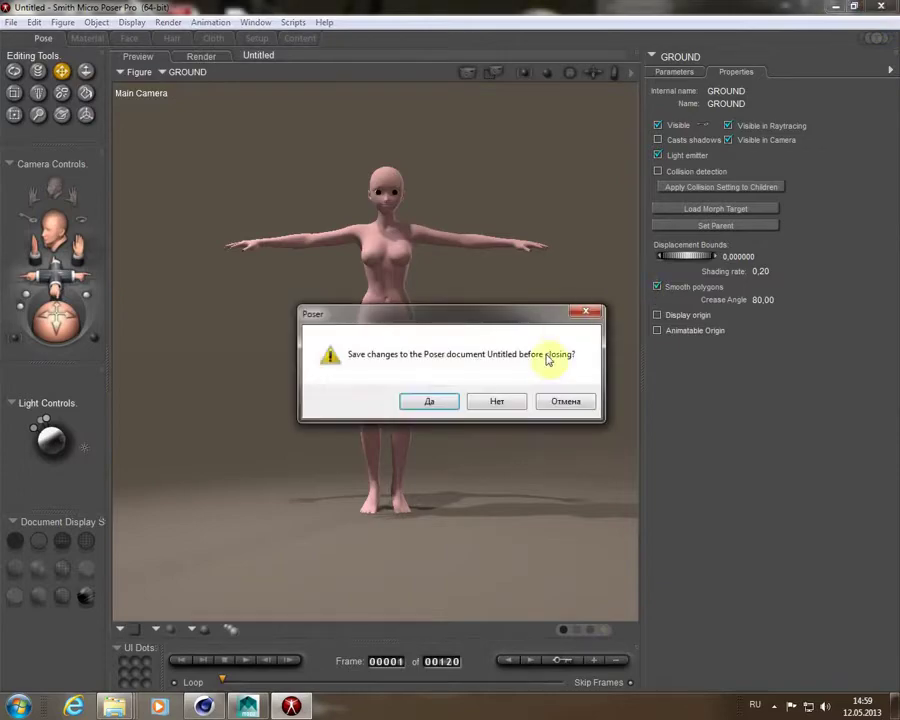
click(496, 404)
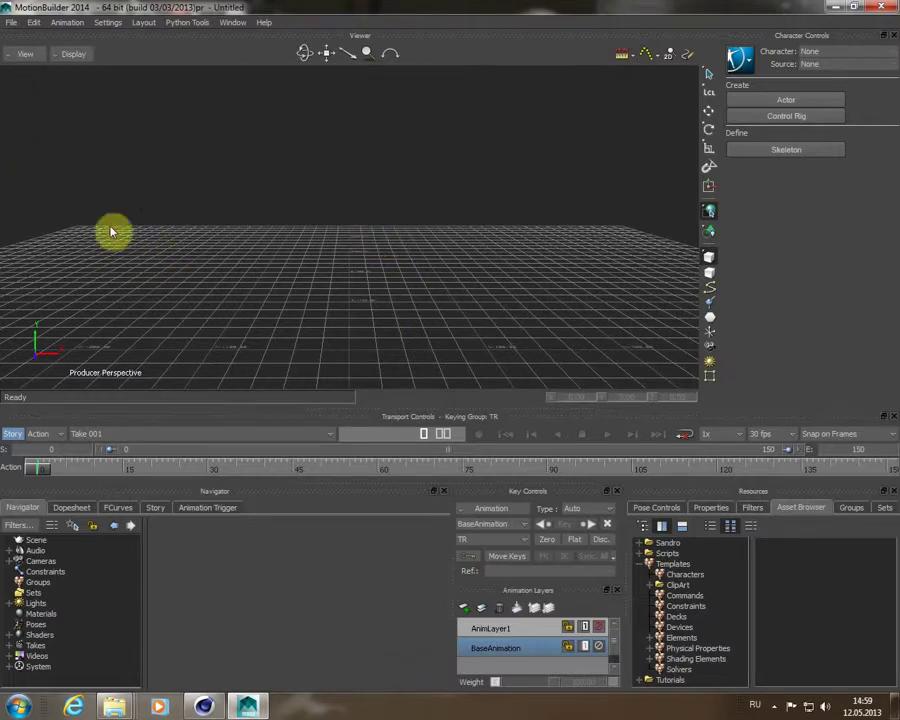
- Open Aiko 3 MB.fbx from the File menu, confirming the Open Options dialog
click(13, 23)
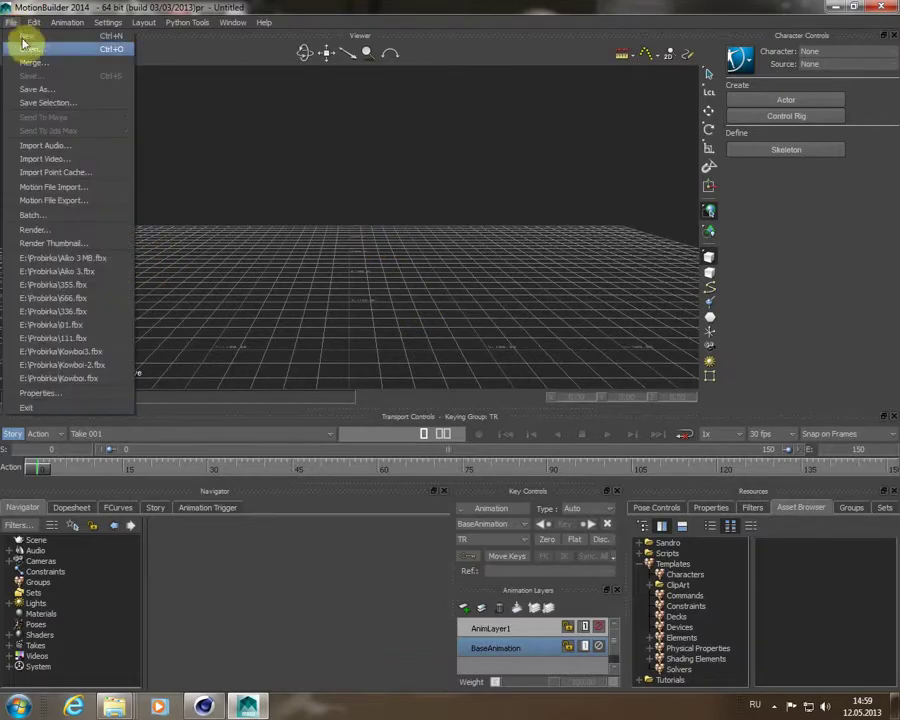
click(27, 50)
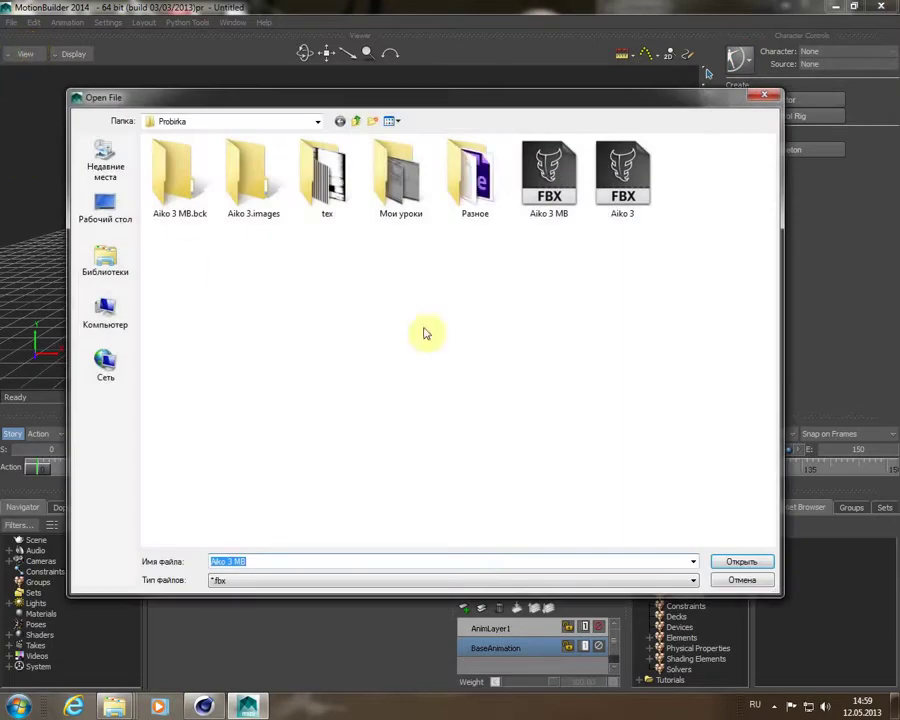
click(551, 192)
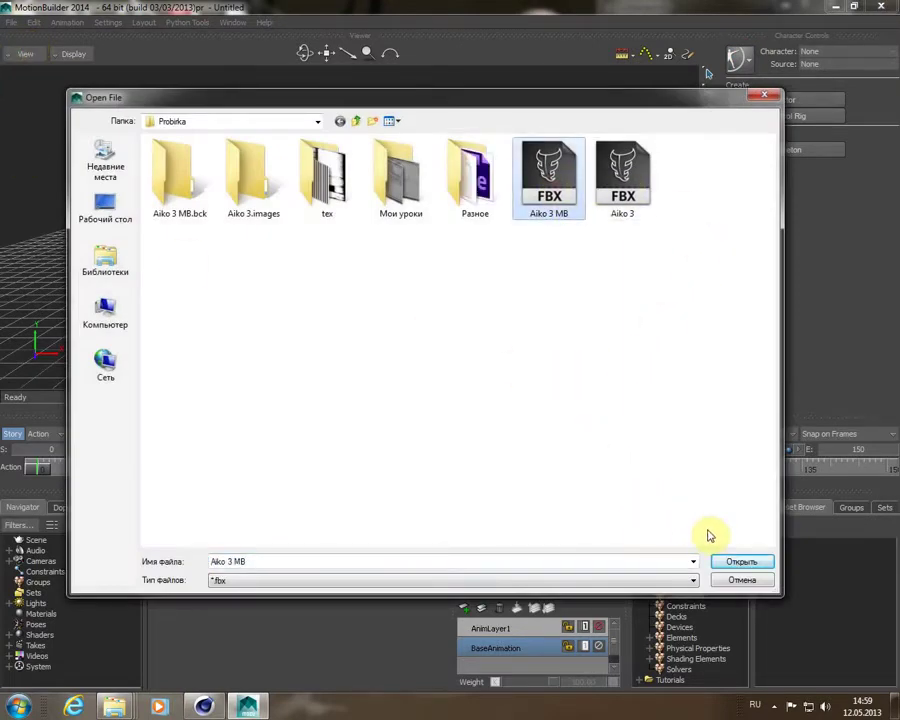
click(737, 563)
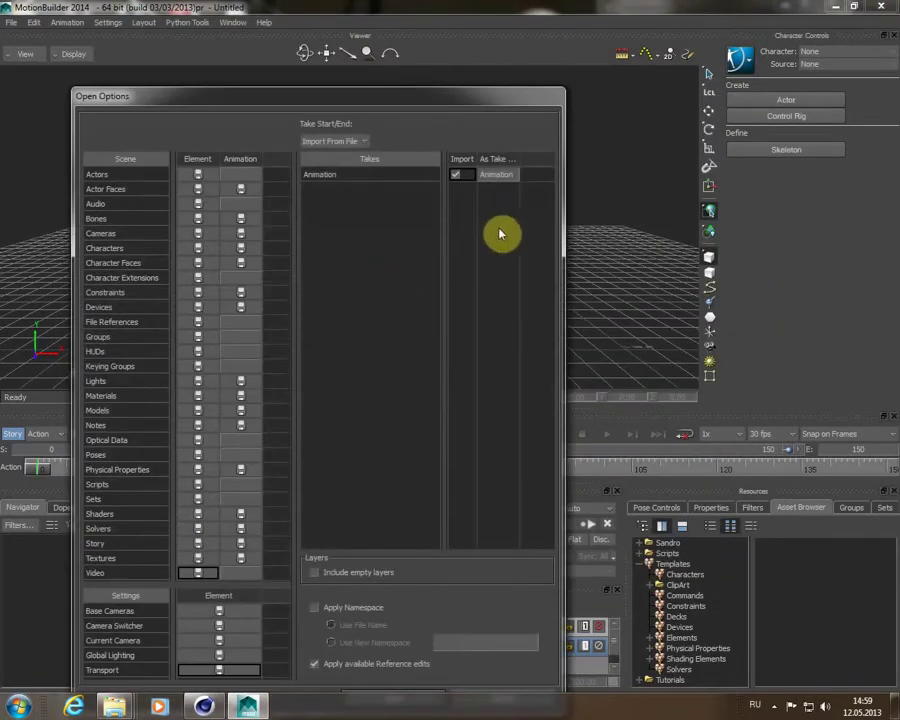
drag(476, 104, 467, 40)
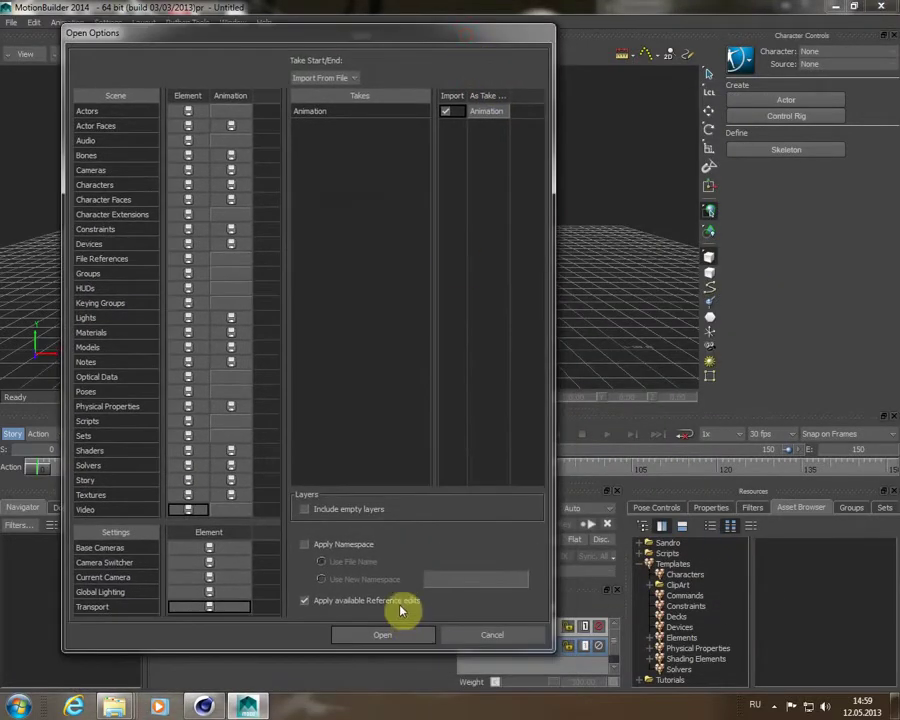
click(396, 636)
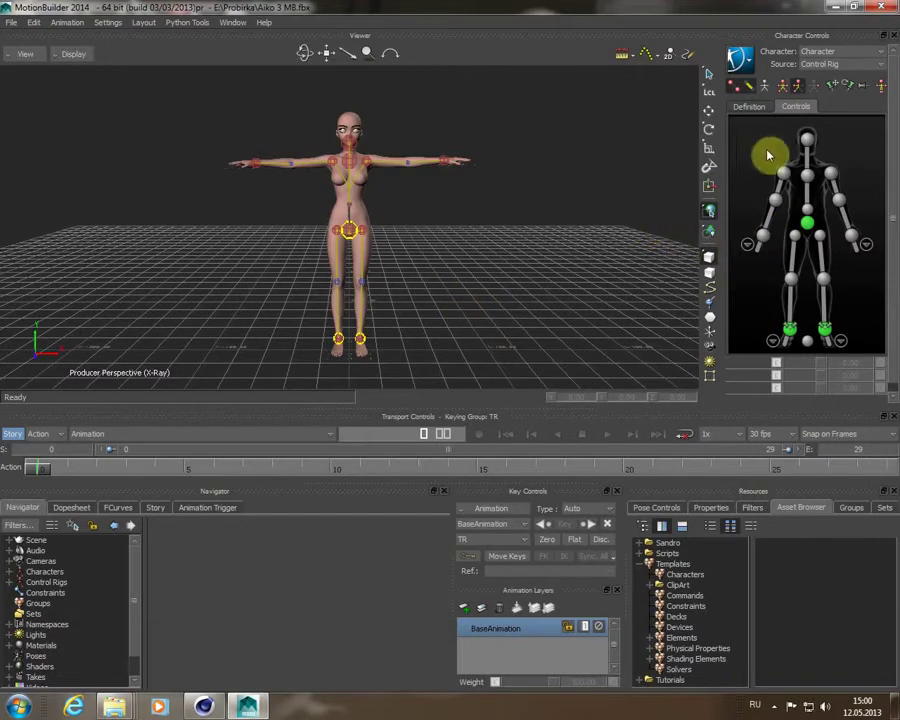
- Put the selected Aiko mesh into a new group under Resources > Groups and hide it
drag(868, 127, 745, 355)
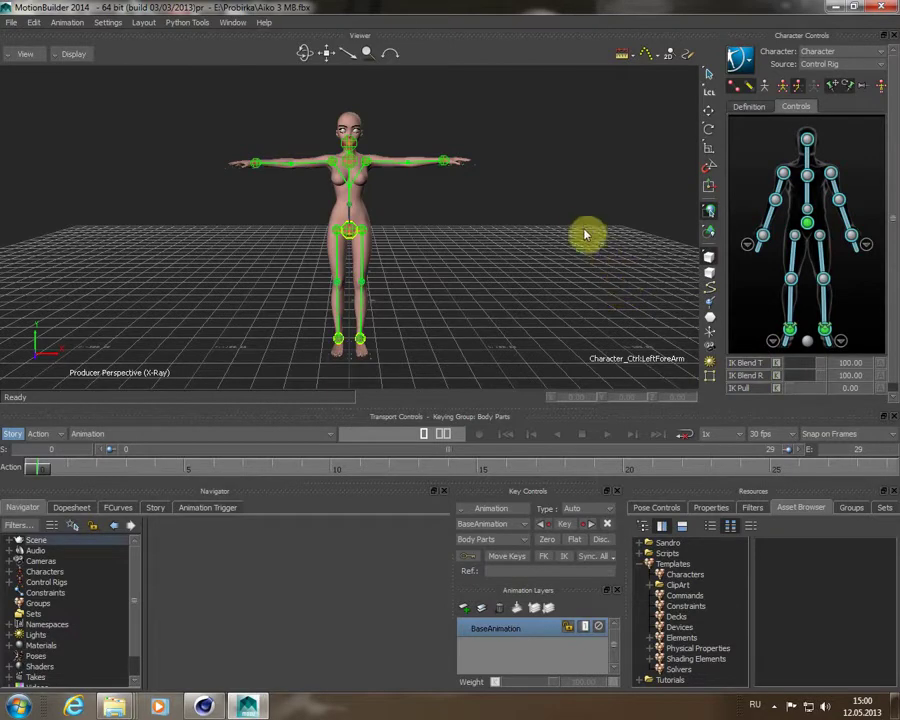
click(352, 122)
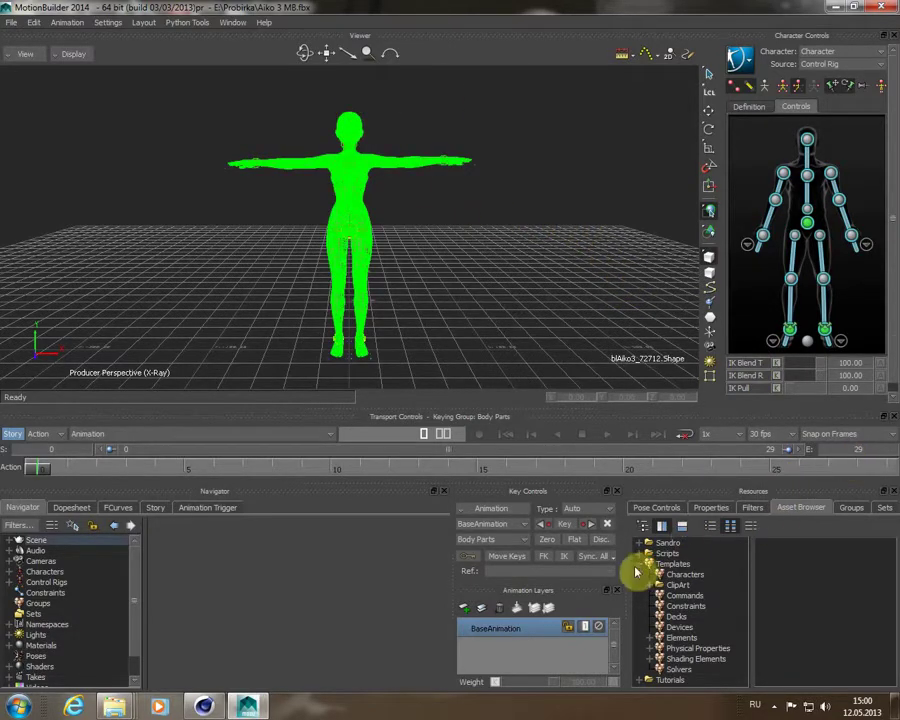
drag(452, 567, 244, 570)
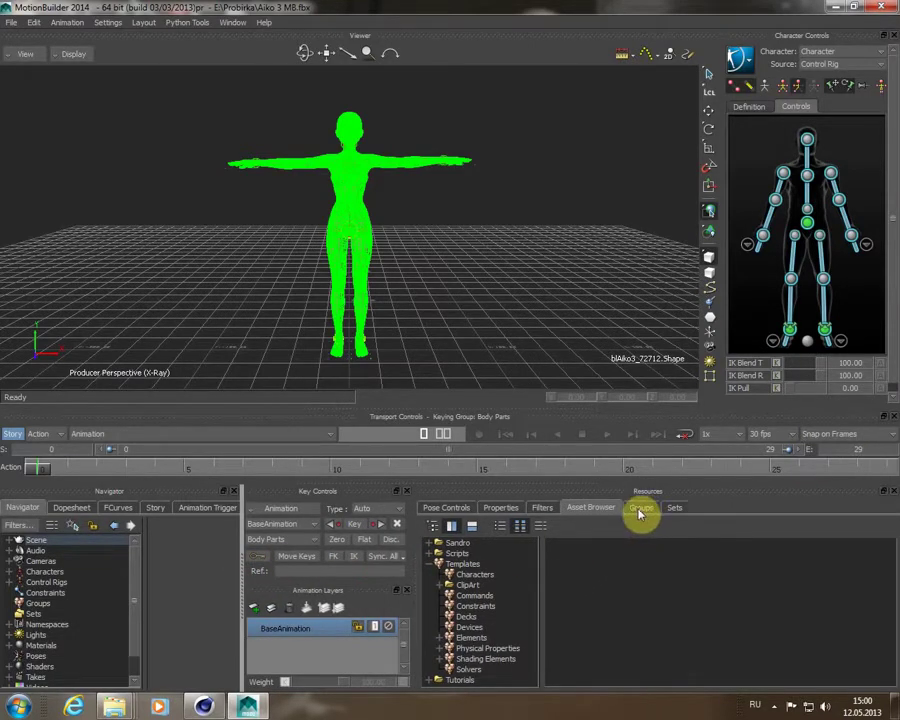
click(640, 510)
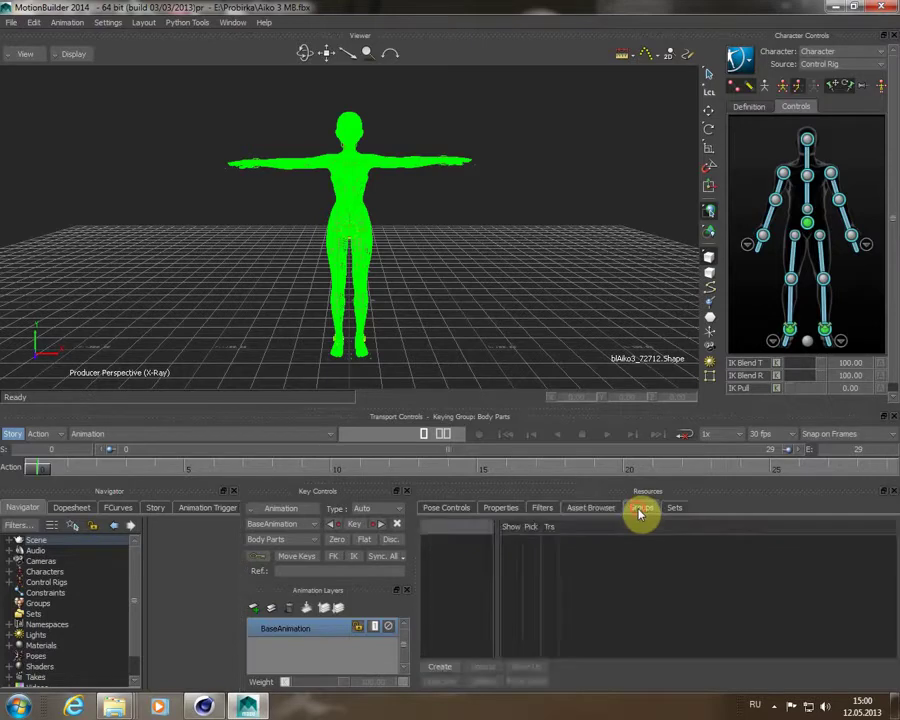
click(434, 669)
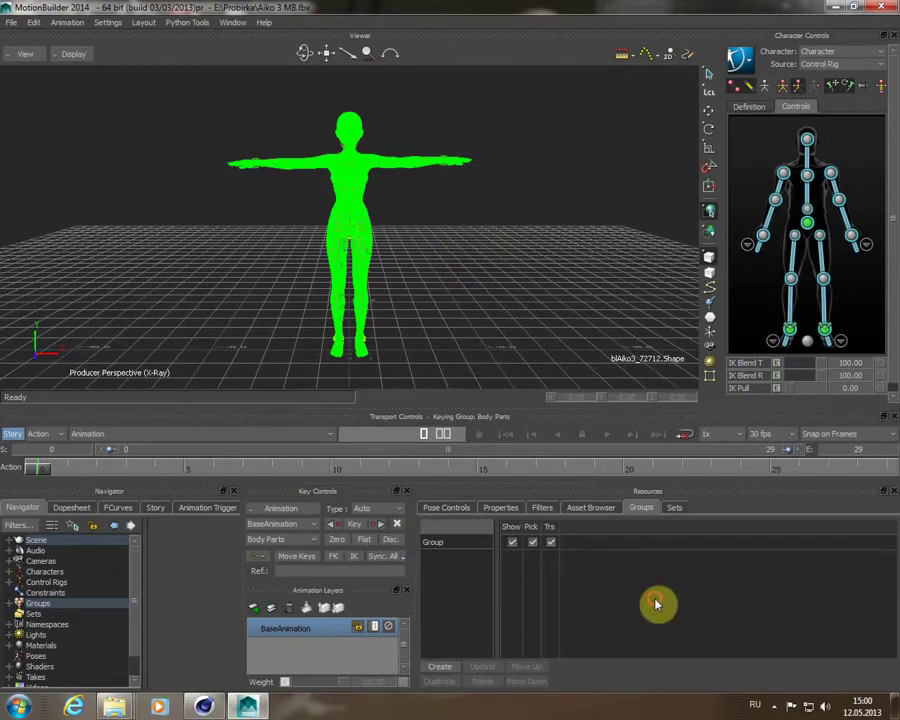
click(514, 544)
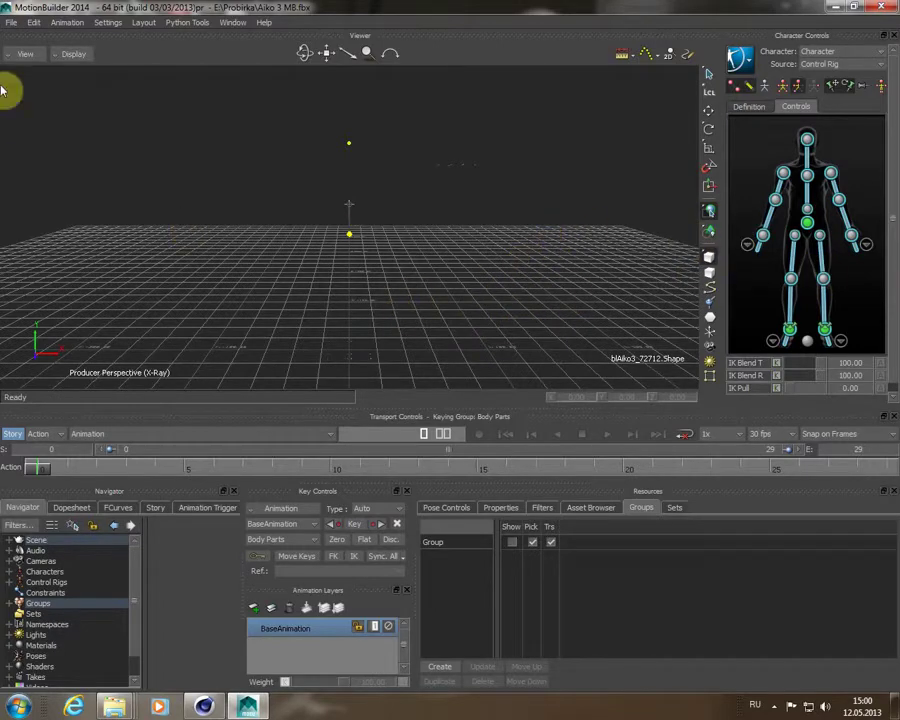
click(11, 24)
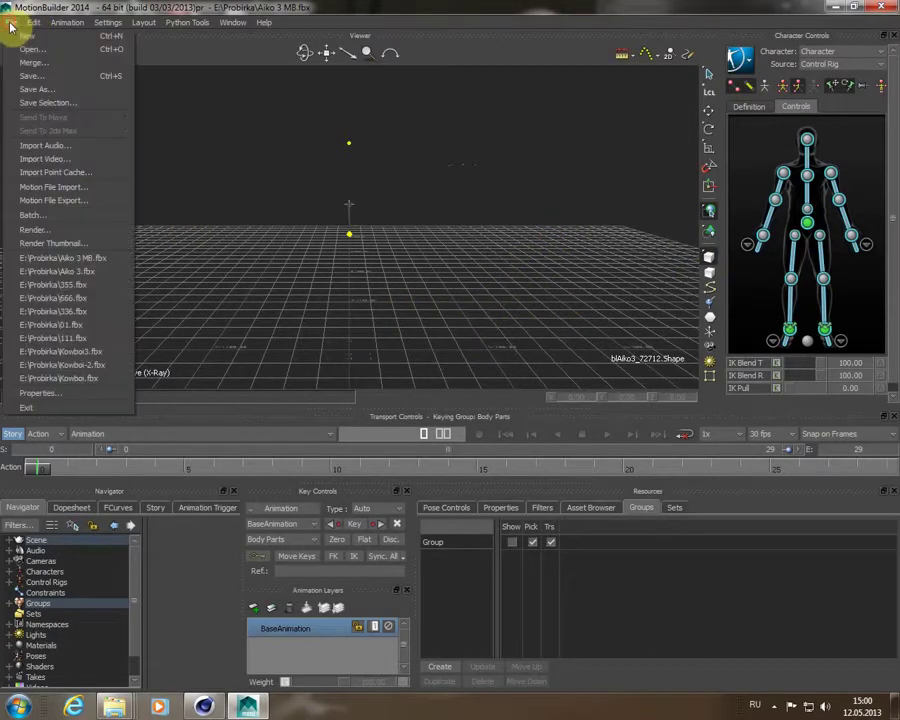
- Import the 45.bvh motion file as a new take named 45
click(68, 191)
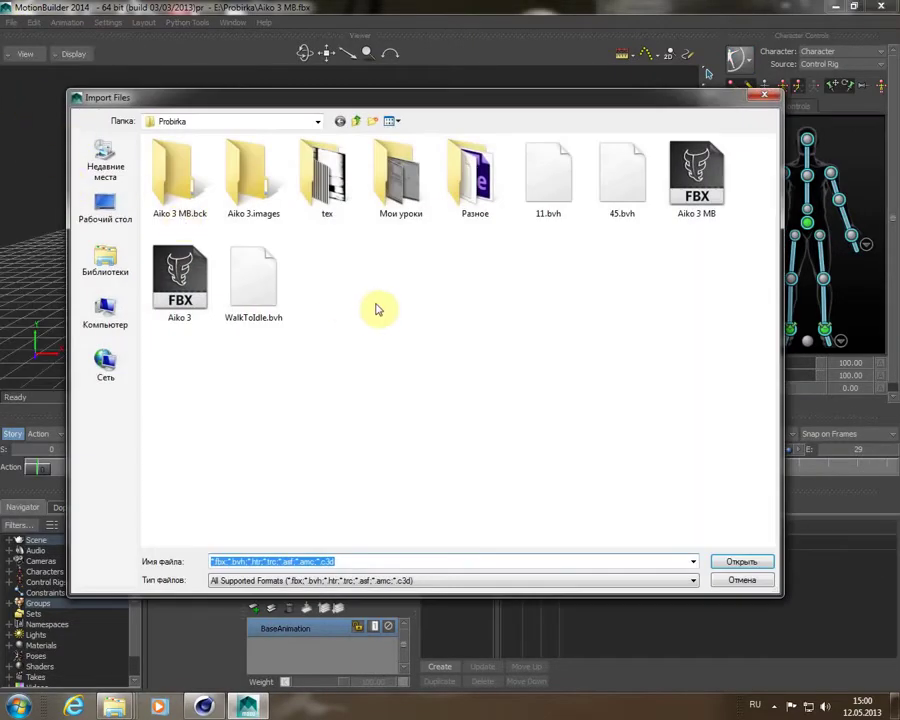
click(629, 187)
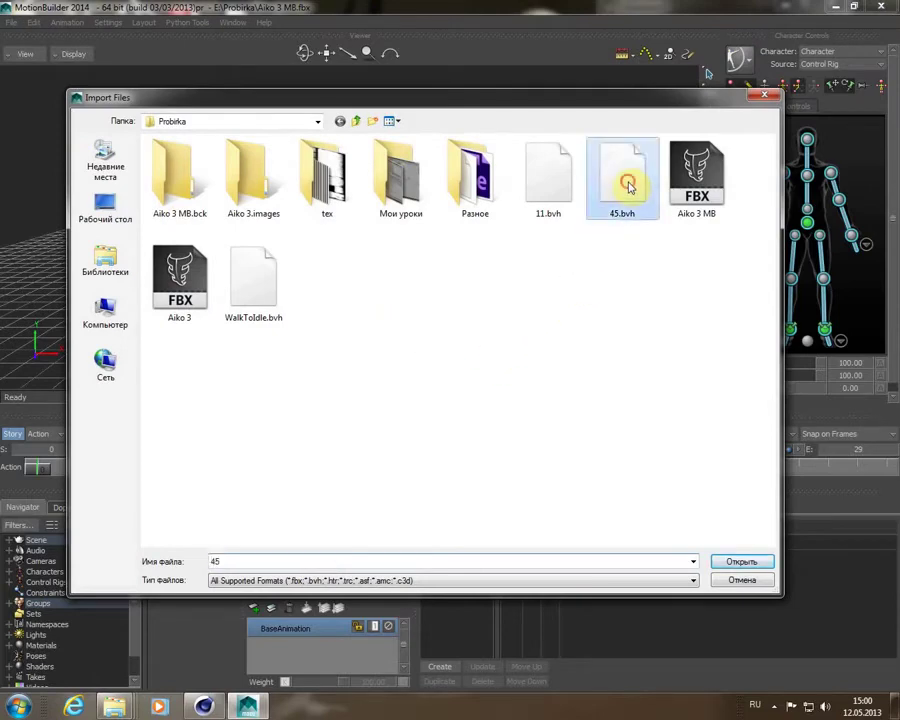
click(742, 563)
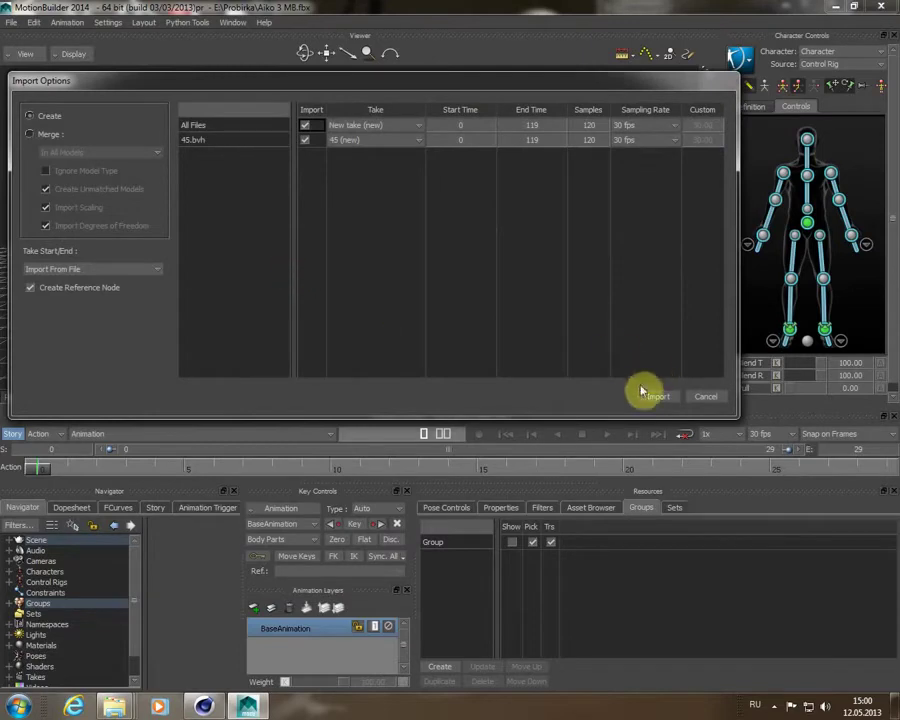
click(652, 396)
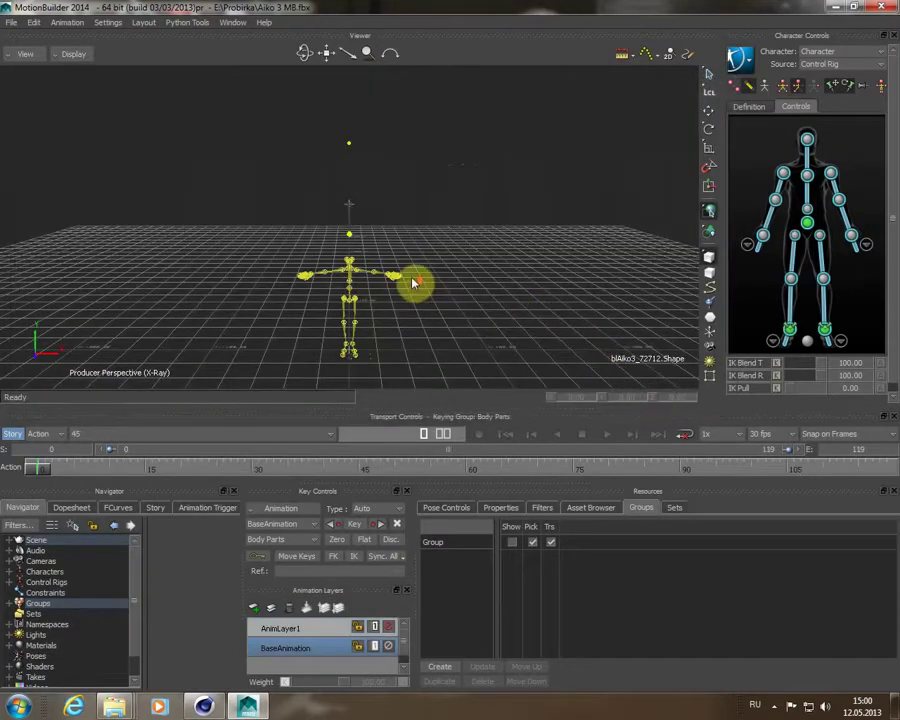
- Recentre the imported skeleton in the viewer and show the Character Controls Definition page
click(326, 52)
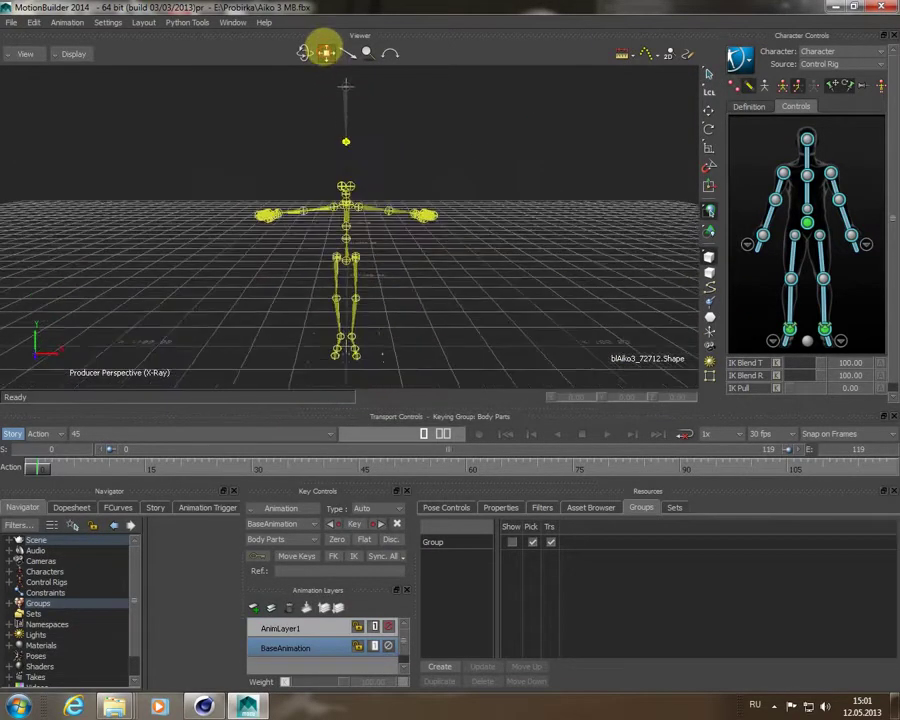
drag(326, 52, 326, 53)
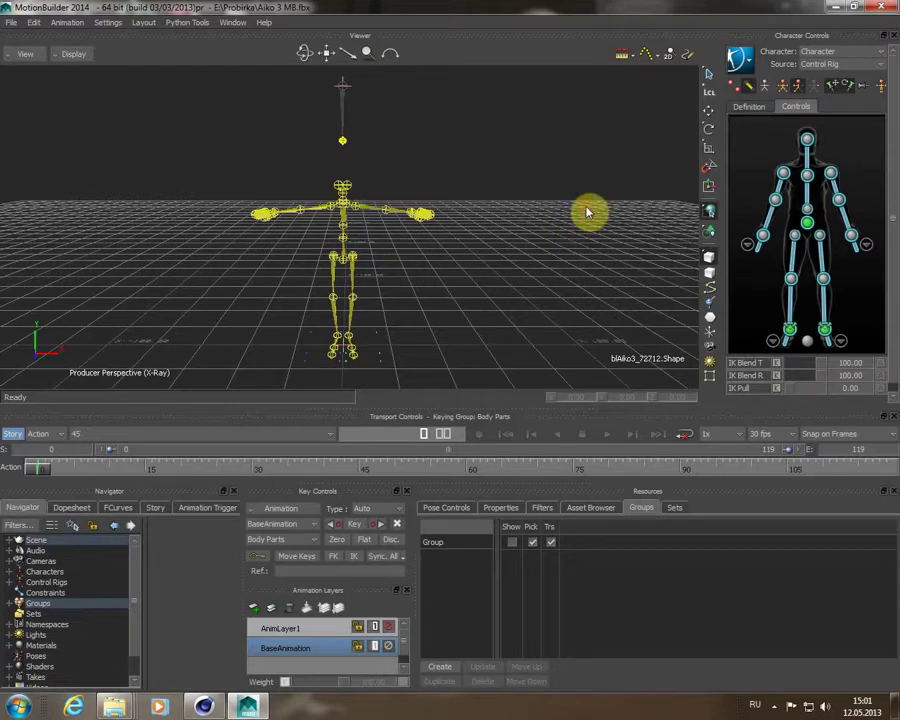
click(743, 112)
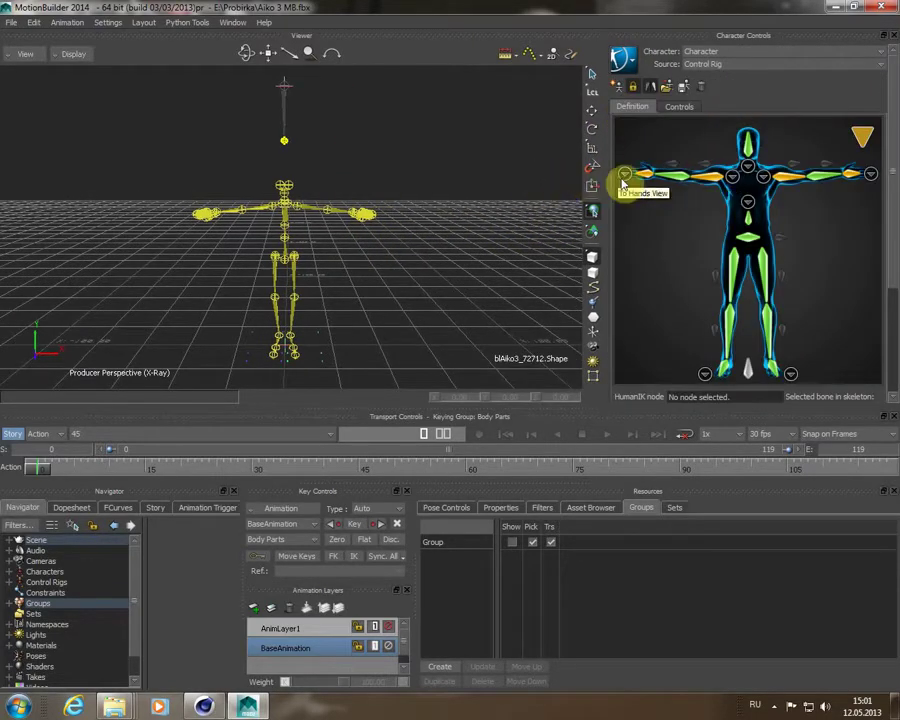
- Create Character 1 and float the character settings in an enlarged window
click(619, 89)
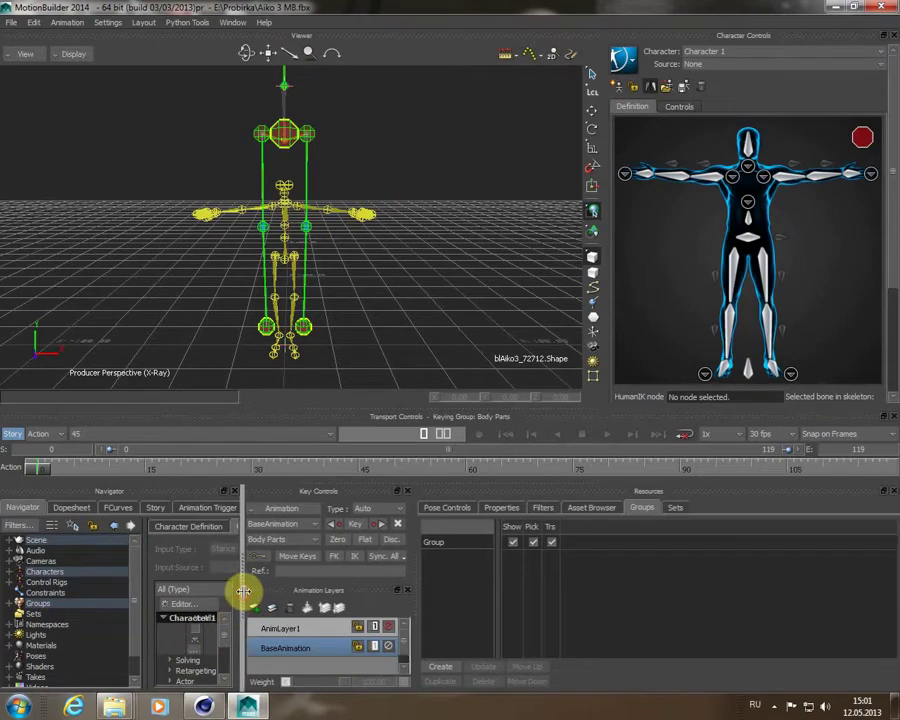
drag(242, 592, 550, 592)
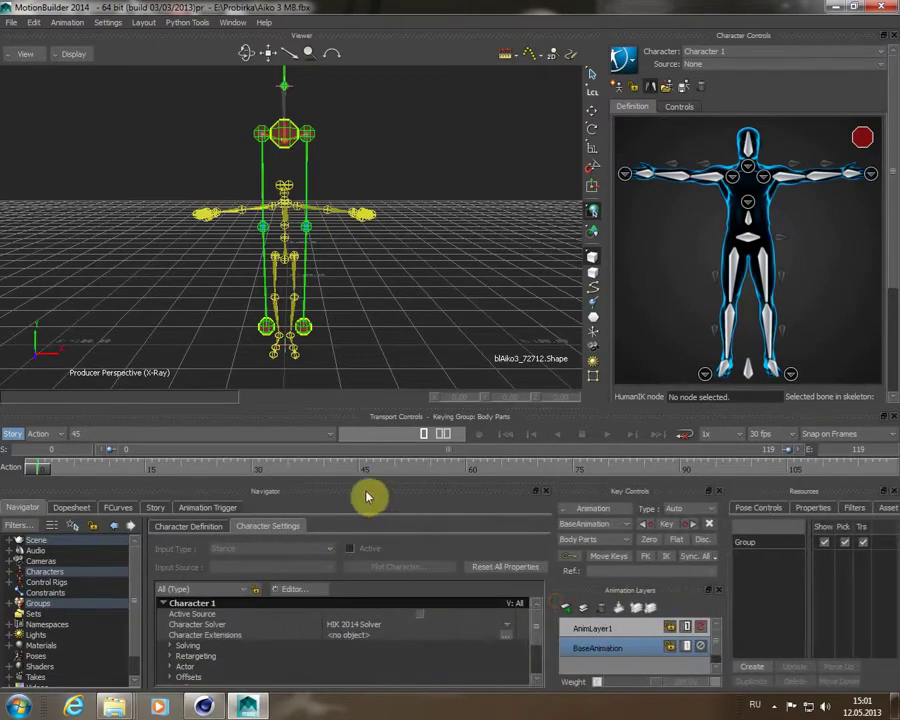
drag(367, 493, 401, 190)
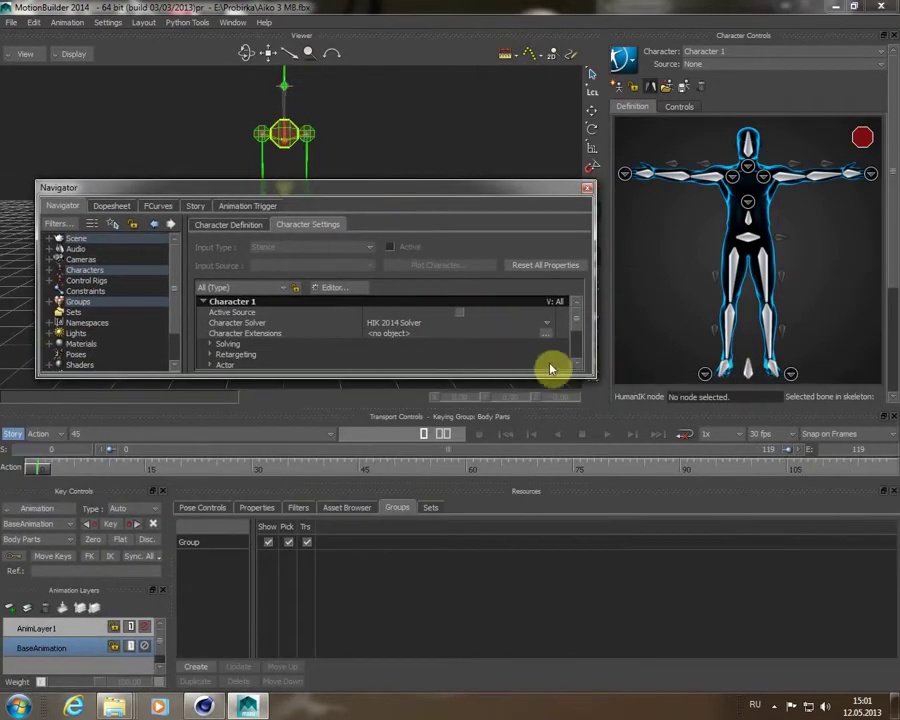
mouse_move(594, 375)
mouse_down()
mouse_move(770, 664)
mouse_move(797, 688)
mouse_up()
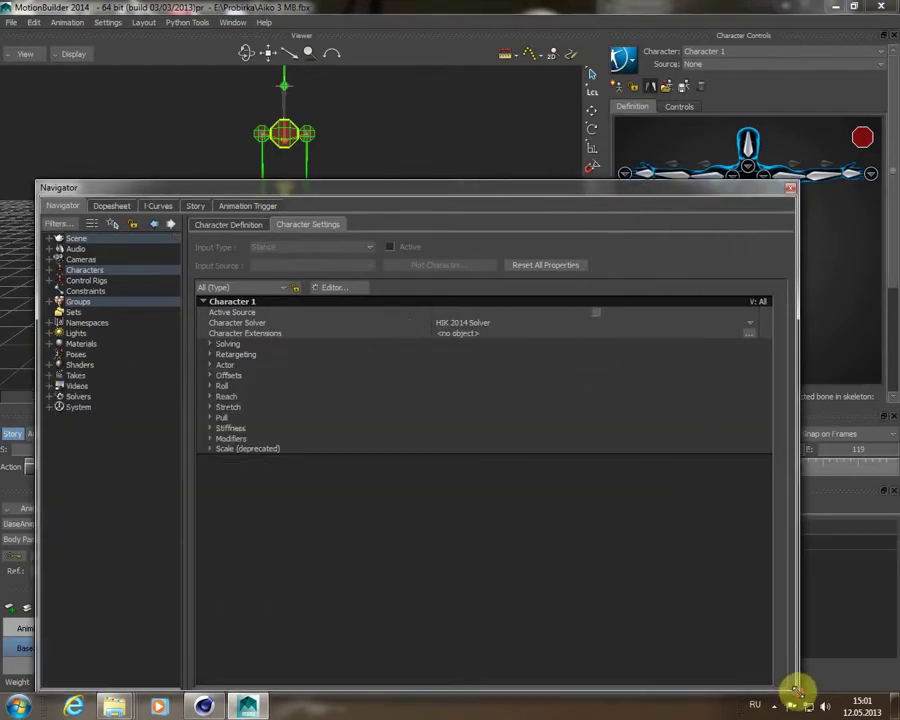
- Show Character 1's bone mapping list with the Spine slots and scene hierarchy expanded
click(216, 228)
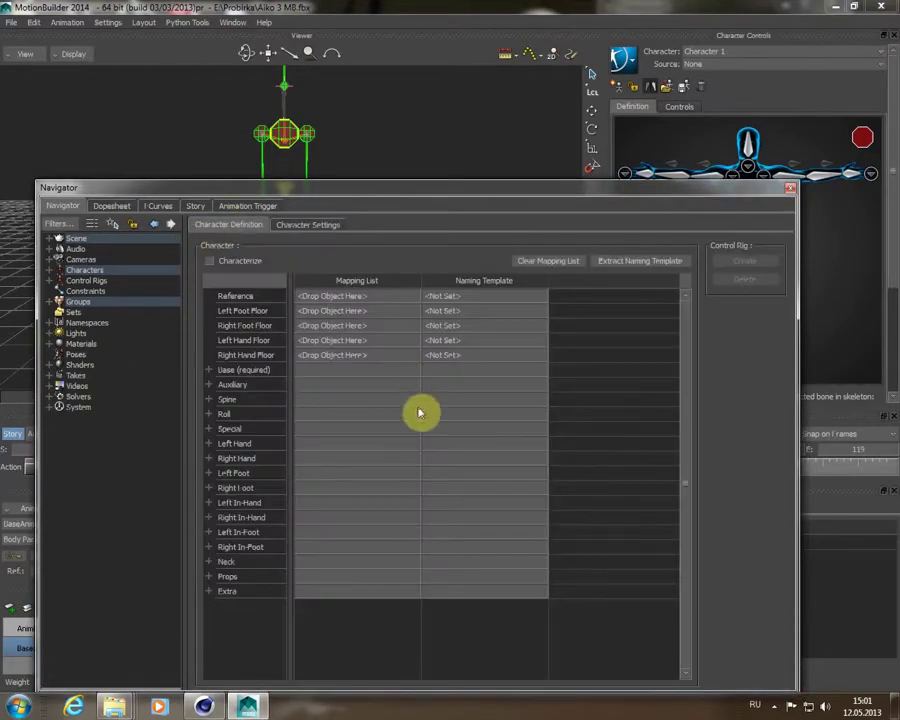
click(210, 403)
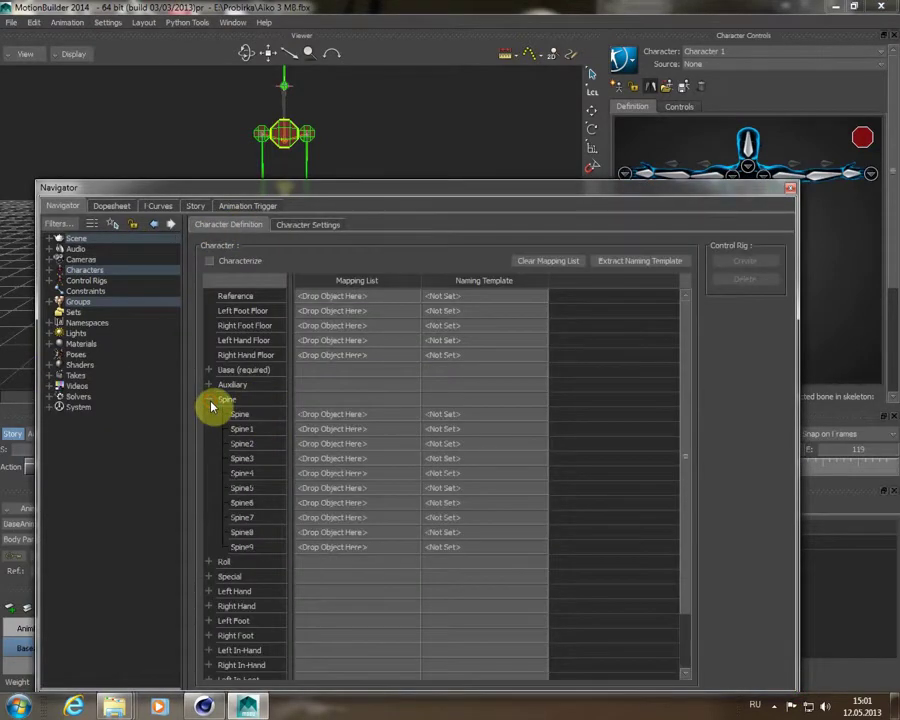
click(49, 239)
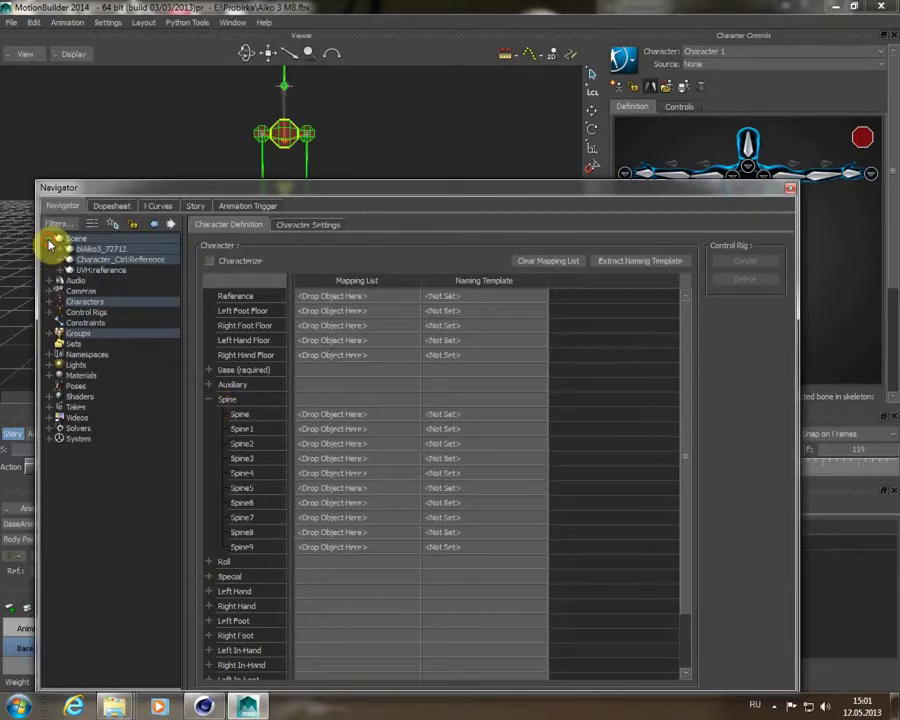
- Map BVH:hip to the Hips slot in the Base (required) group
click(92, 280)
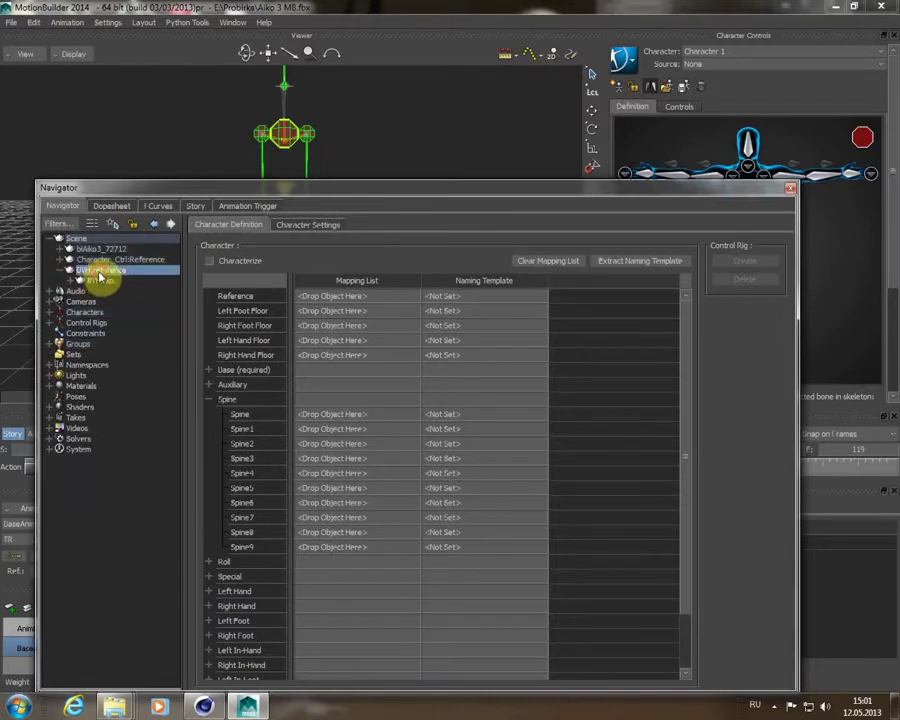
click(211, 400)
click(213, 369)
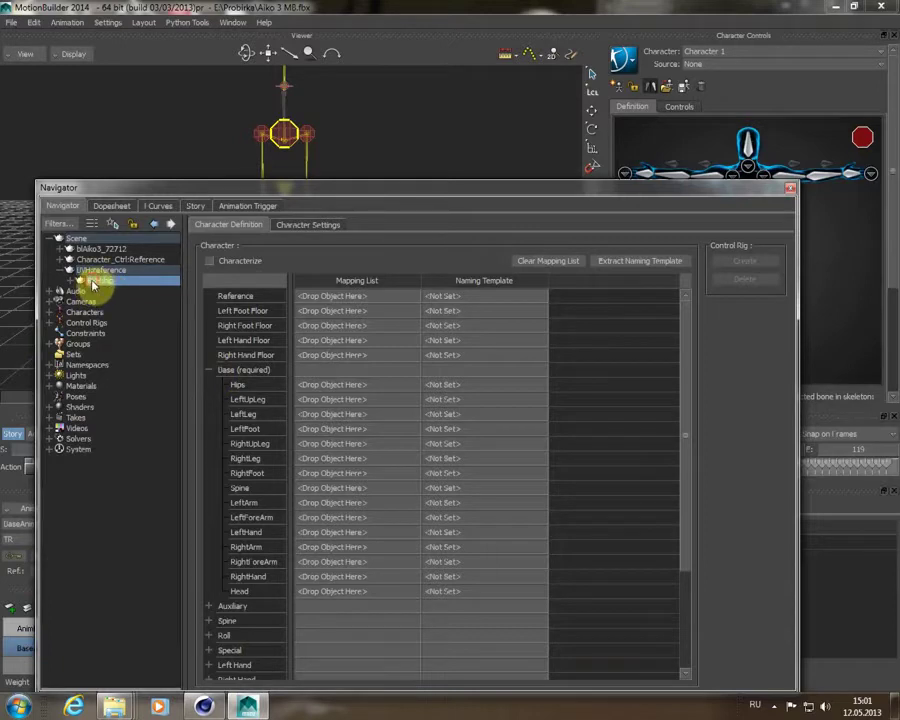
drag(93, 280, 354, 388)
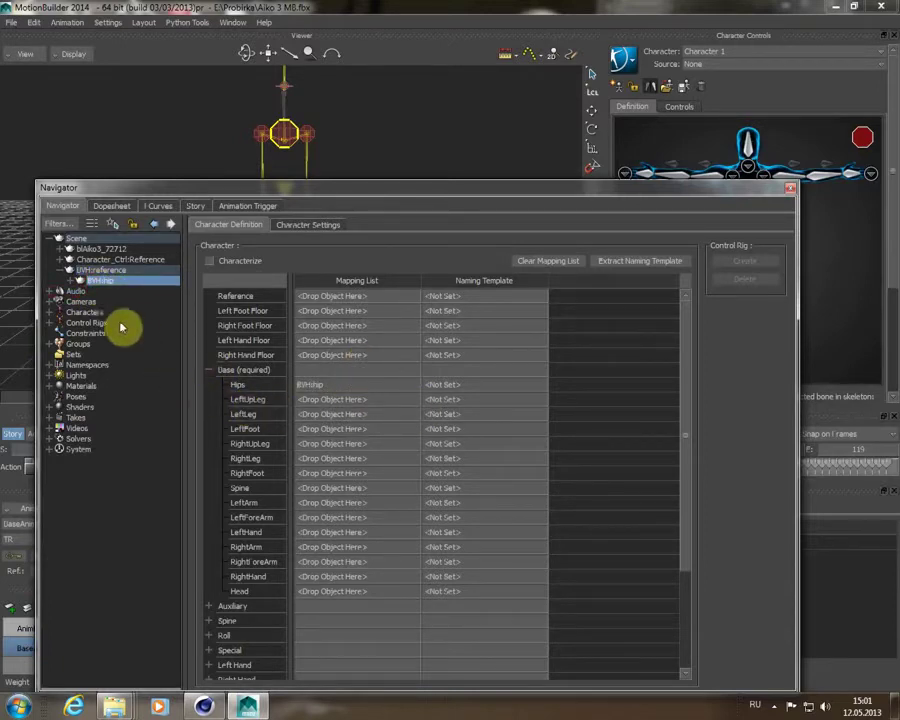
- Expand BVH:hip's left leg branch down to lFoot and drag BVH:lThigh into the mapping list
click(74, 280)
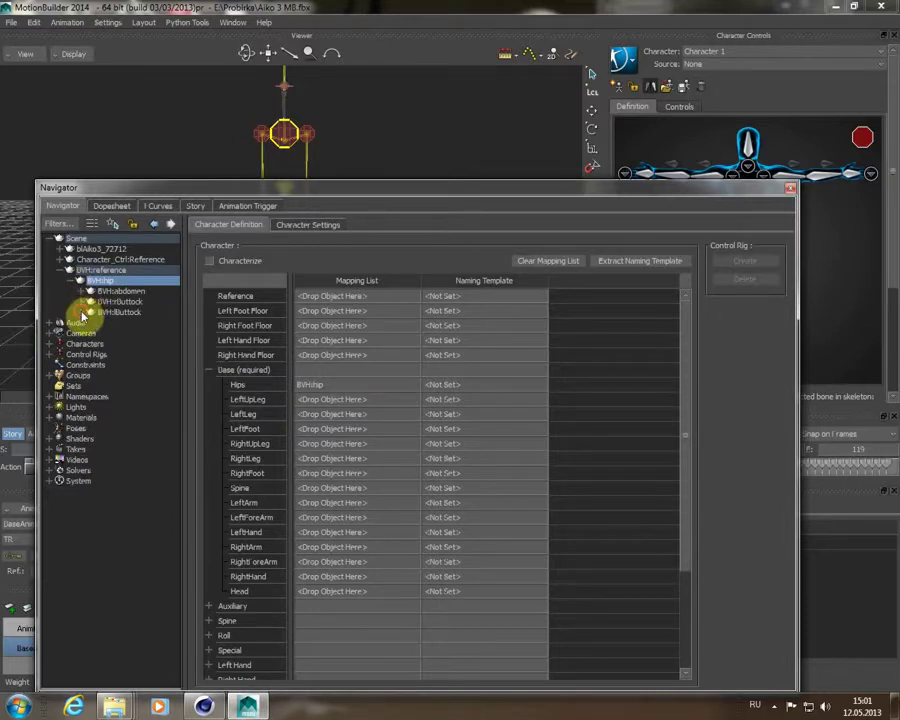
click(86, 312)
click(96, 323)
click(107, 333)
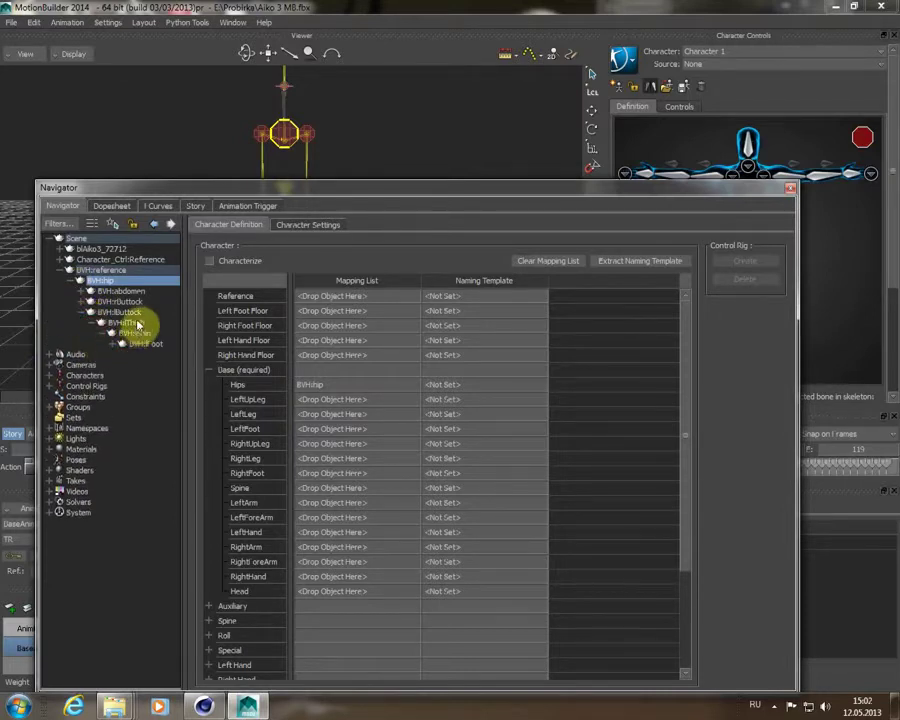
click(130, 325)
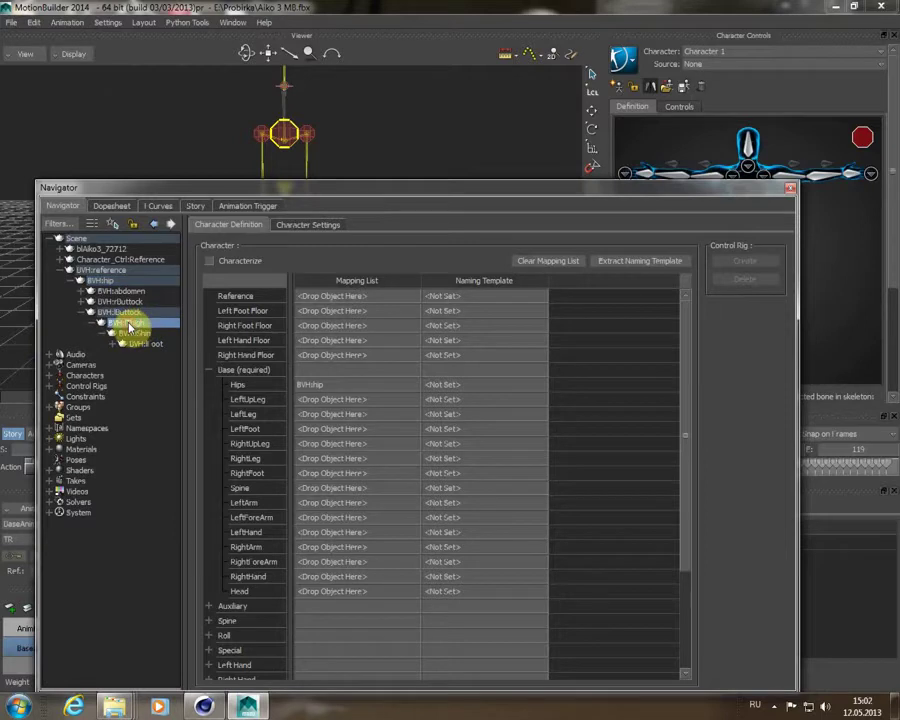
drag(130, 325, 348, 411)
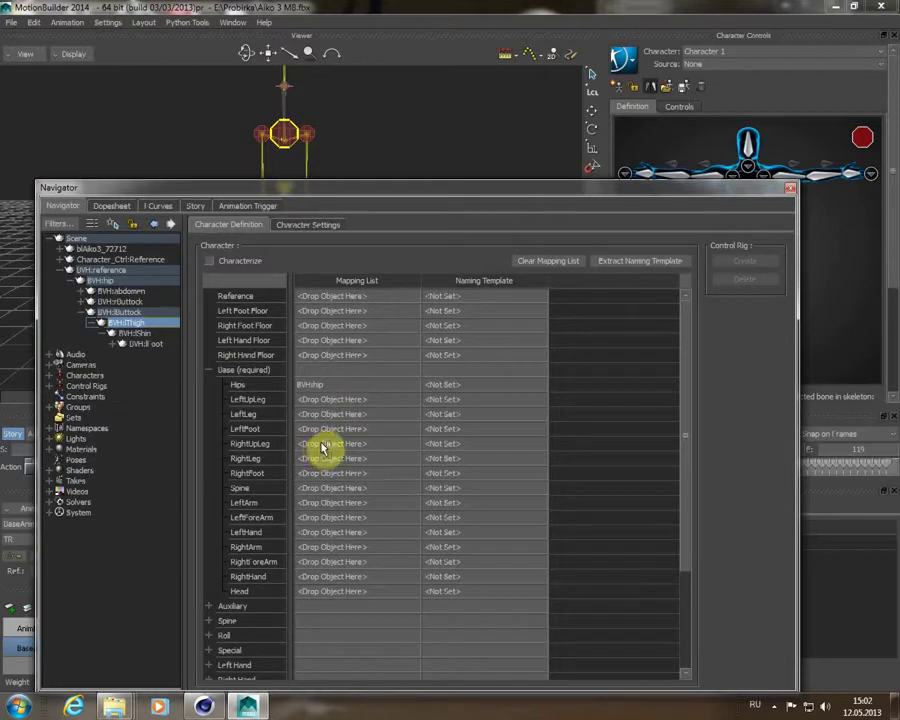
drag(322, 446, 324, 447)
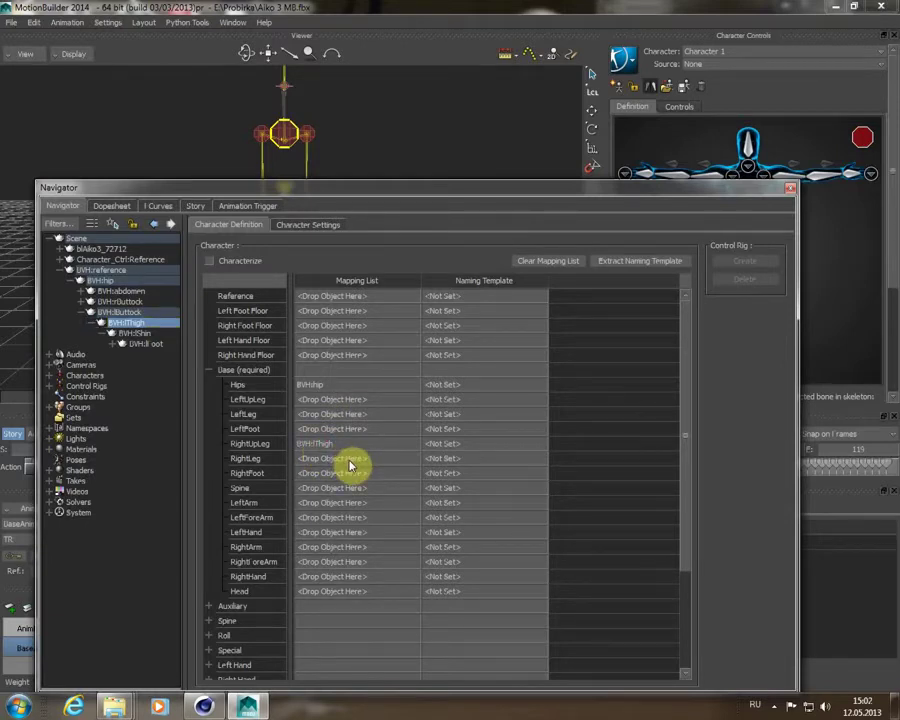
- Map BVH:lThigh, lShin and lFoot to the LeftUpLeg, LeftLeg and LeftFoot slots
click(134, 335)
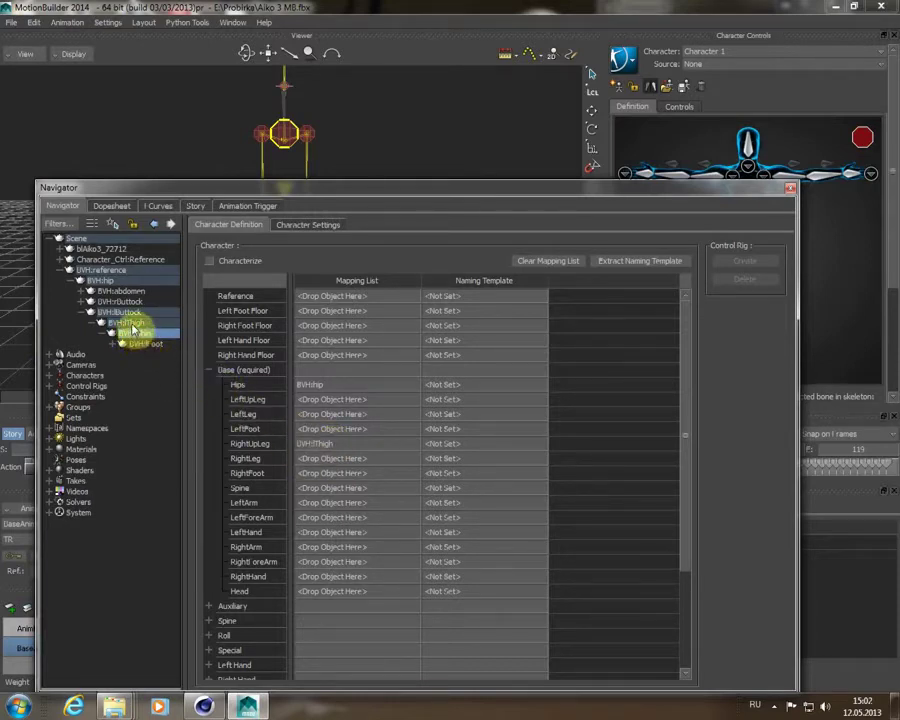
click(133, 323)
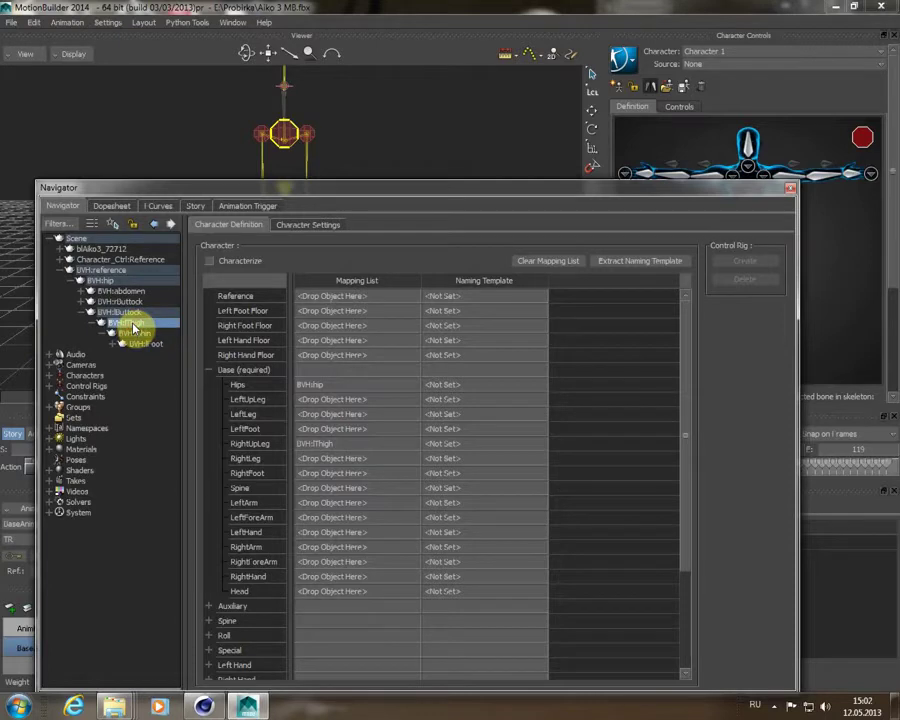
drag(134, 328, 335, 406)
click(137, 333)
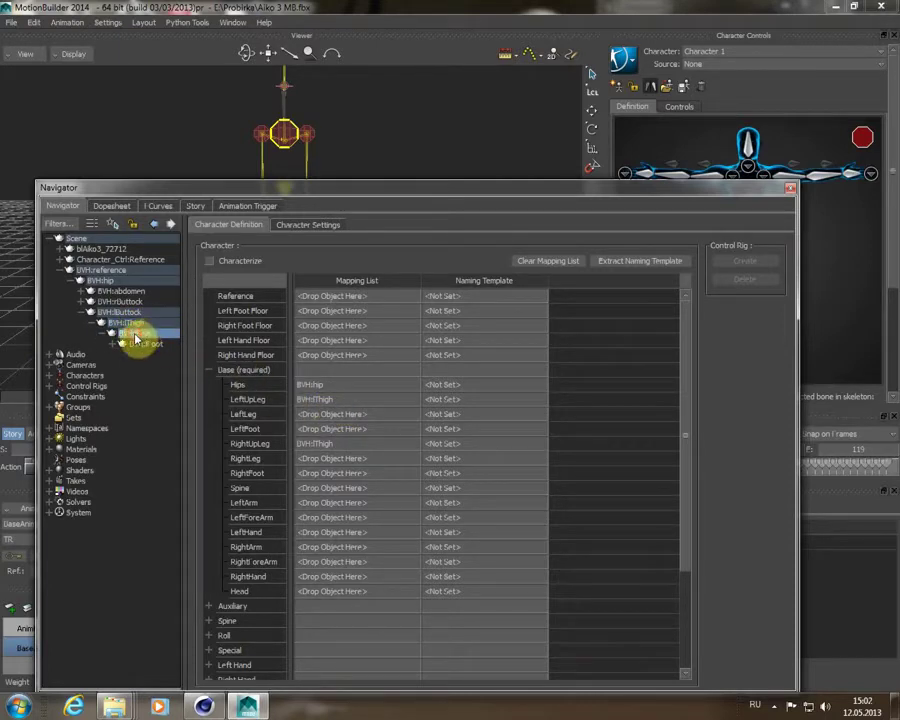
drag(135, 340, 322, 421)
click(143, 346)
drag(143, 349, 321, 433)
- Map BVH:rThigh, rShin and rFoot to the RightUpLeg, RightLeg and RightFoot slots
click(80, 317)
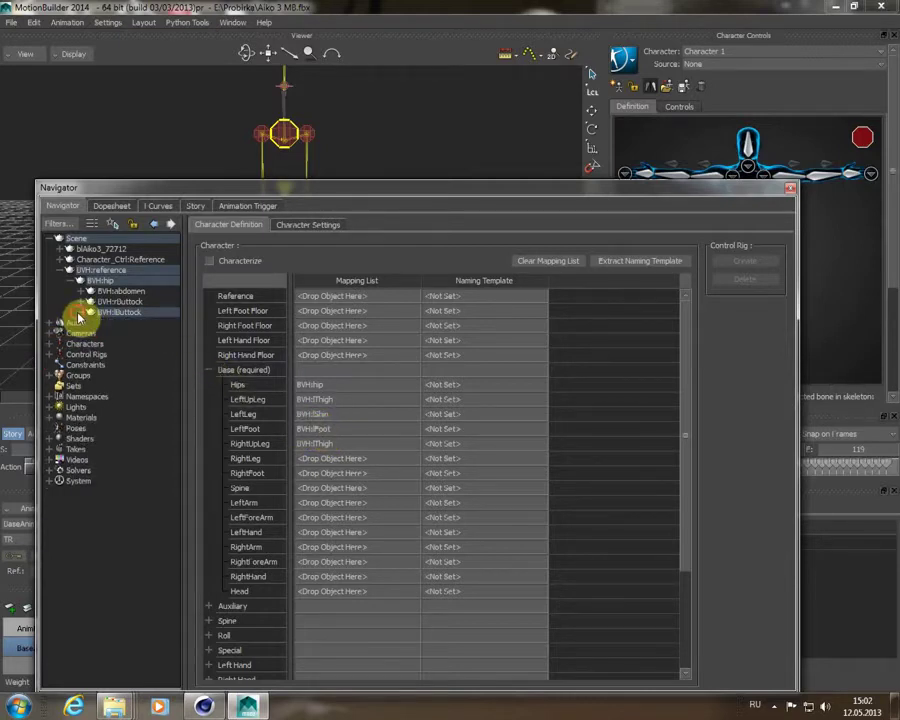
click(83, 301)
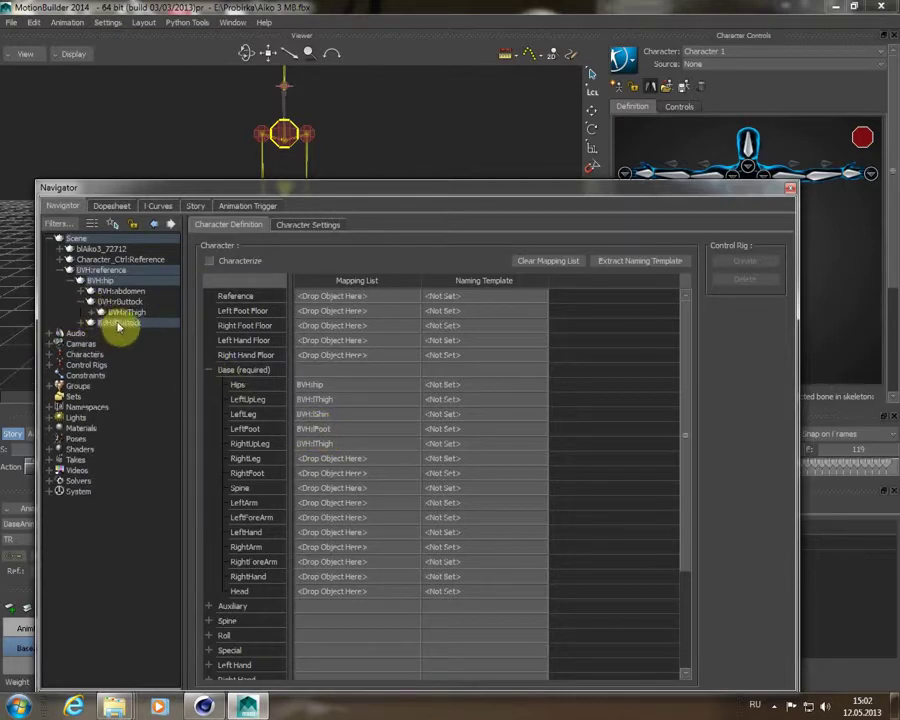
click(95, 312)
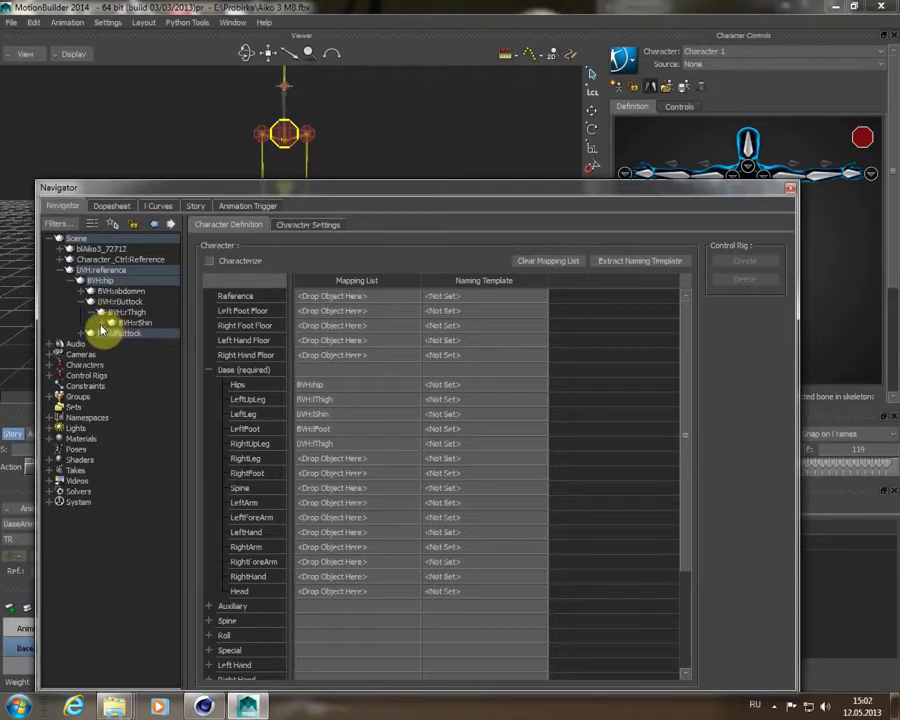
click(108, 322)
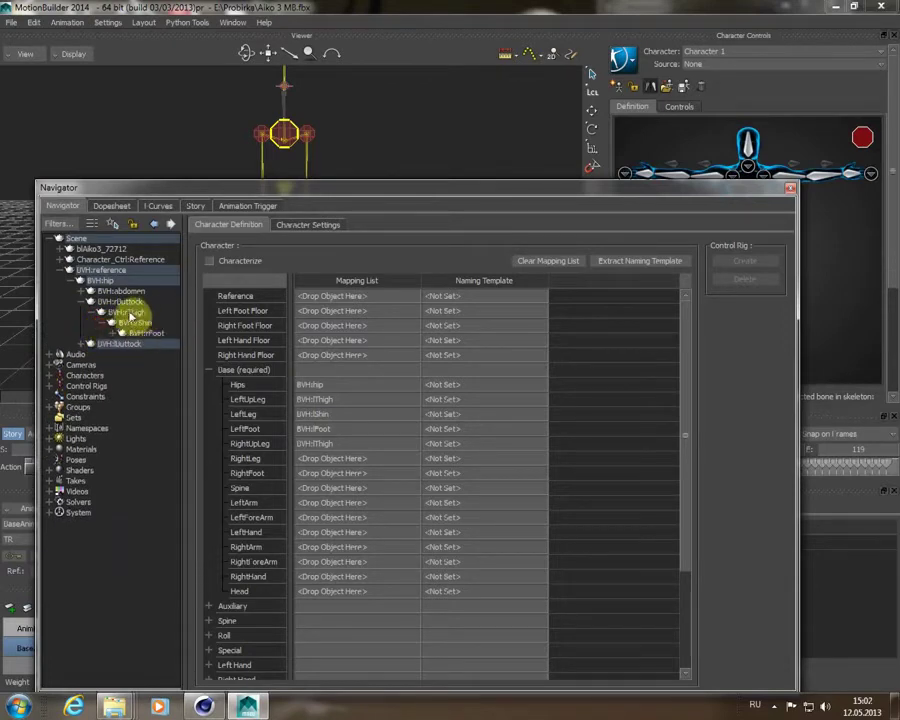
click(128, 314)
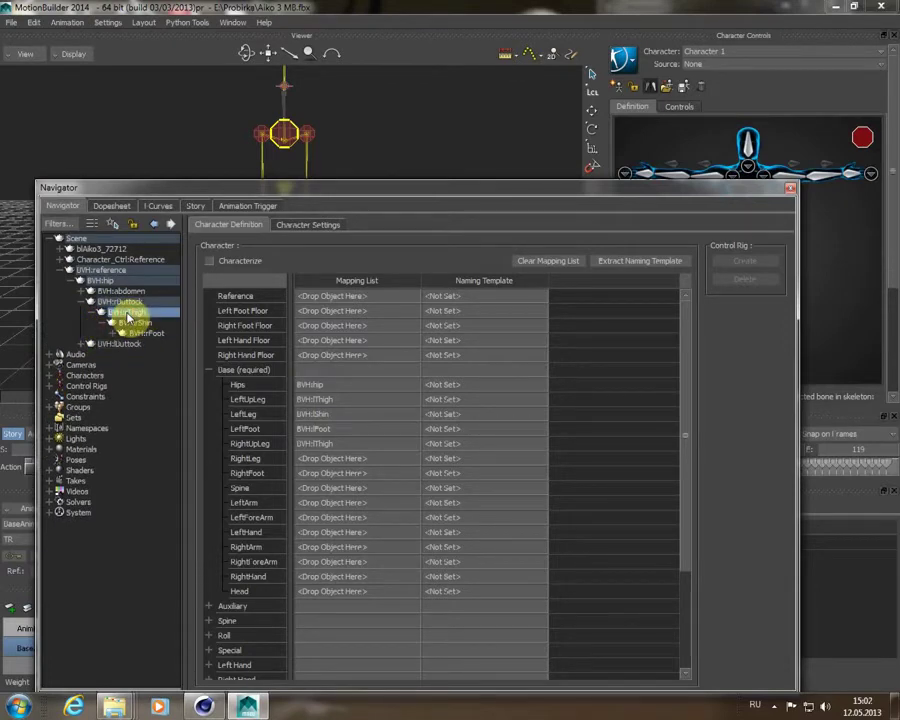
drag(128, 316, 320, 447)
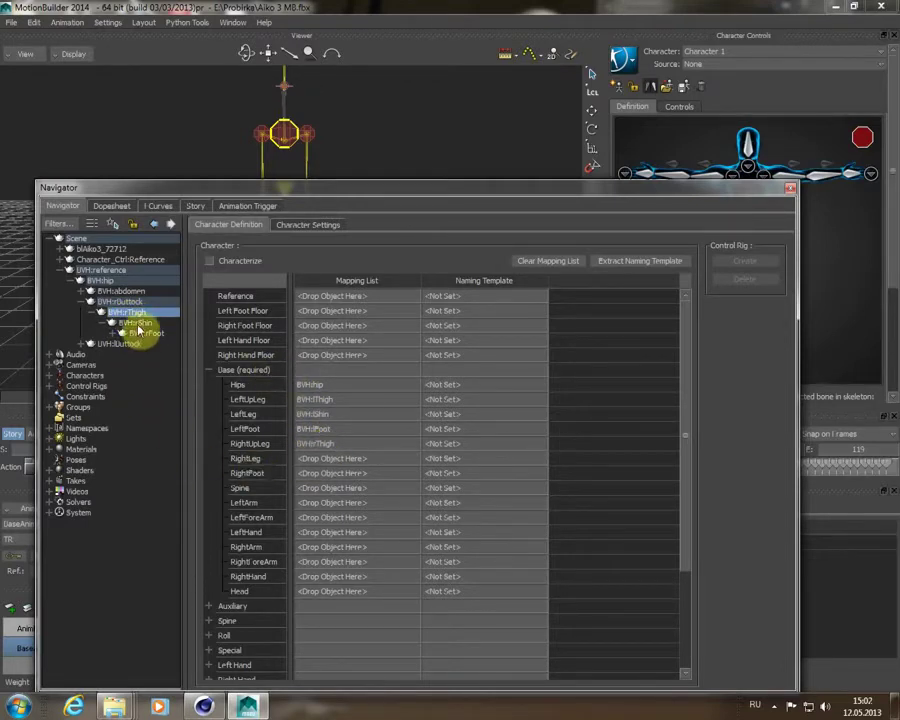
click(138, 323)
drag(138, 323, 333, 461)
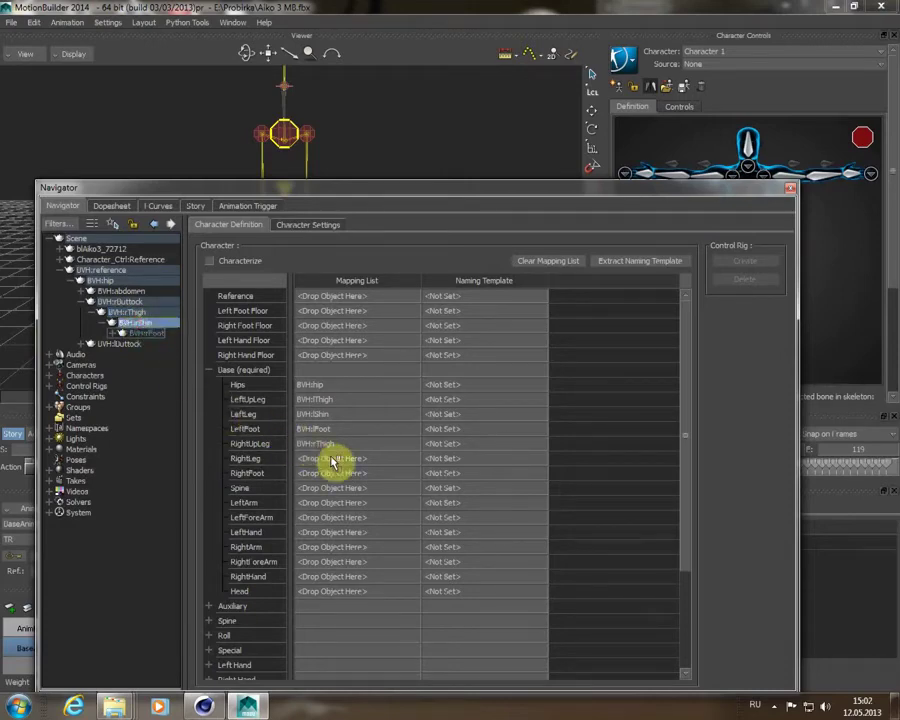
click(147, 333)
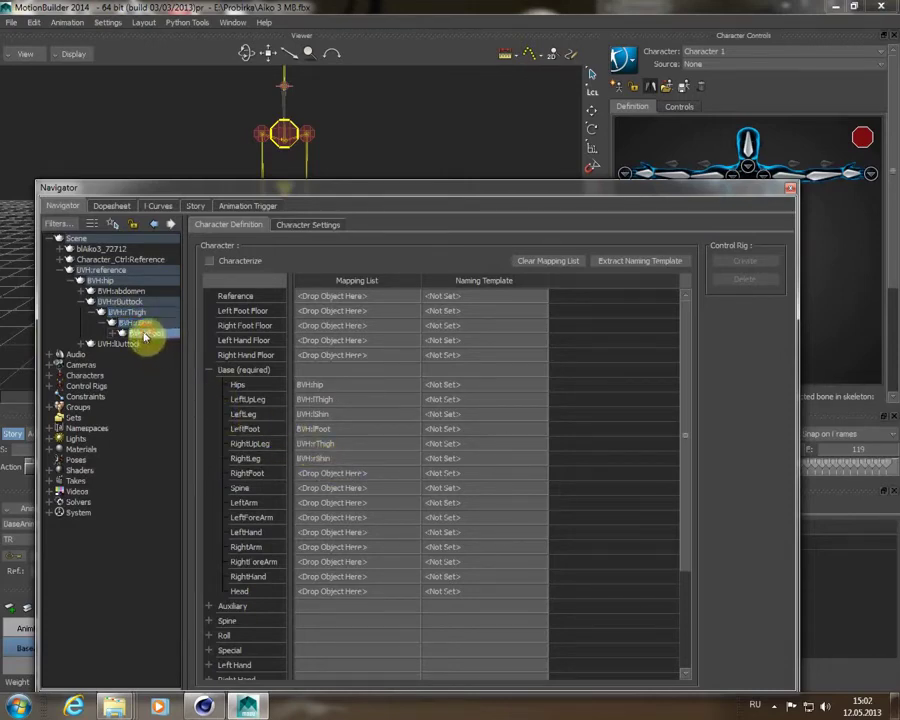
mouse_move(147, 333)
mouse_down()
mouse_move(186, 375)
mouse_move(329, 470)
mouse_up()
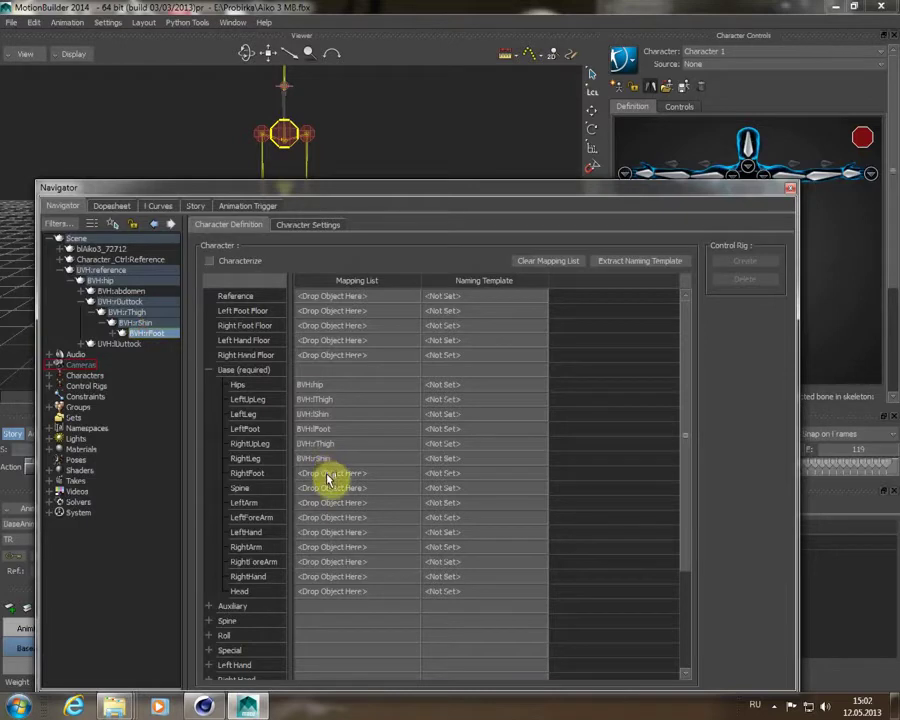
- Map BVH:abdomen to the Spine slot in the expanded Spine group
click(84, 302)
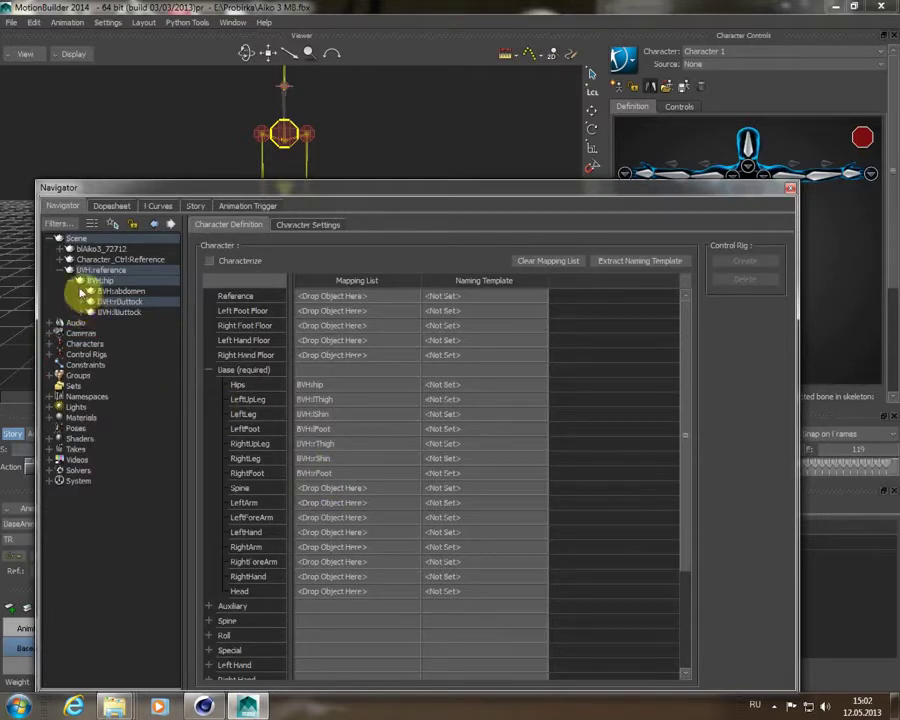
click(89, 291)
click(124, 290)
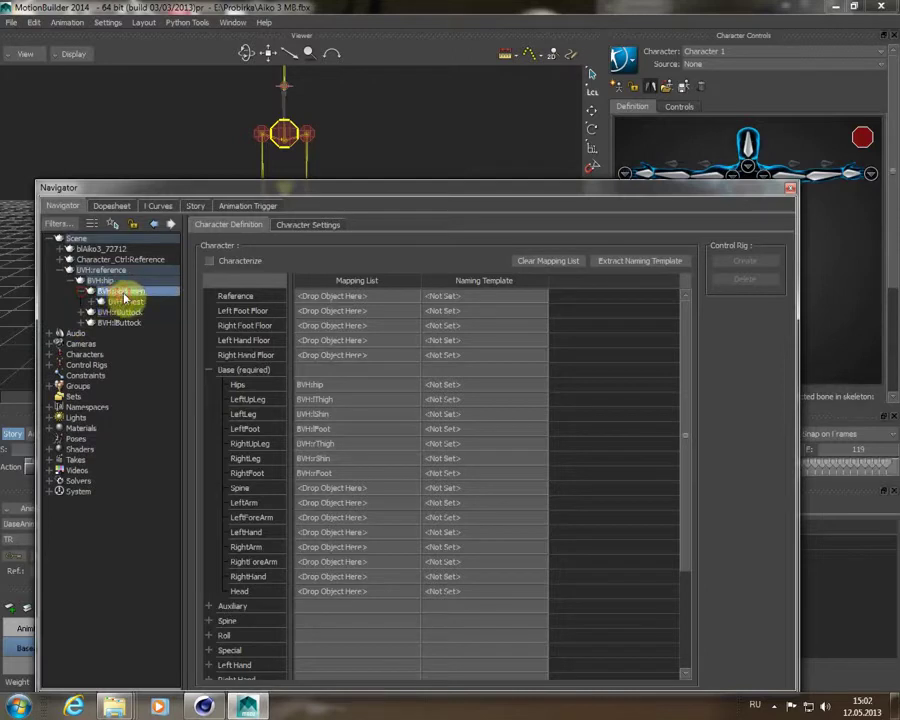
drag(124, 298, 309, 488)
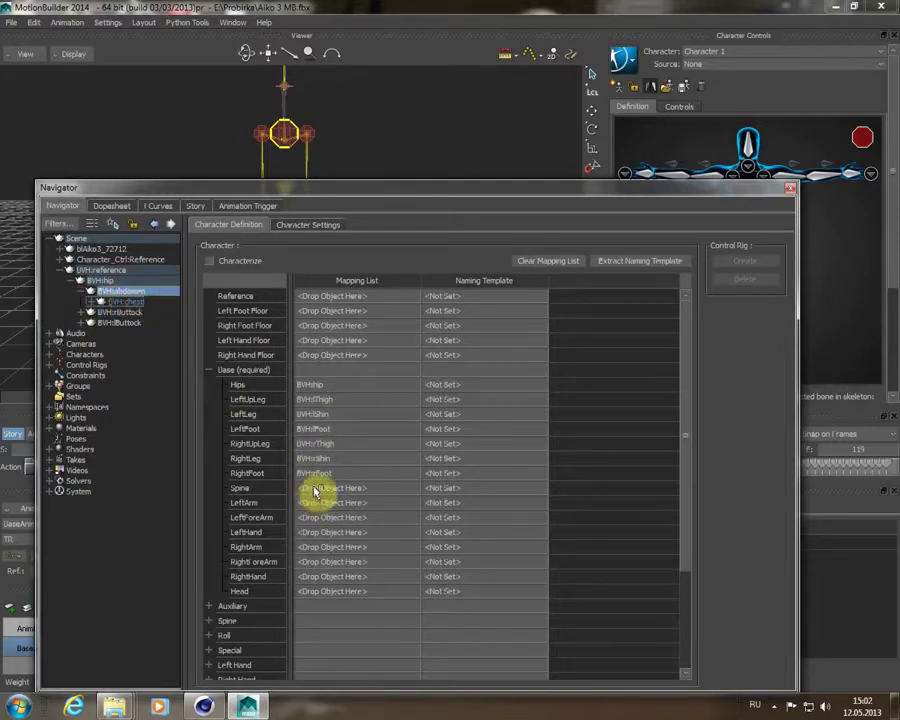
drag(316, 490, 318, 490)
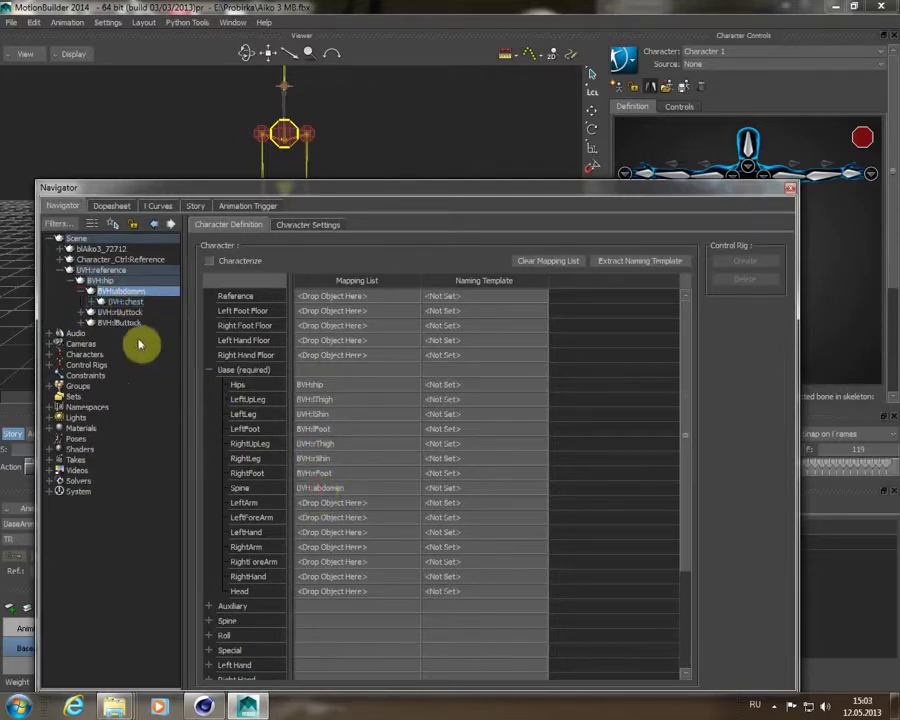
click(92, 301)
scroll(240, 520, down, 2)
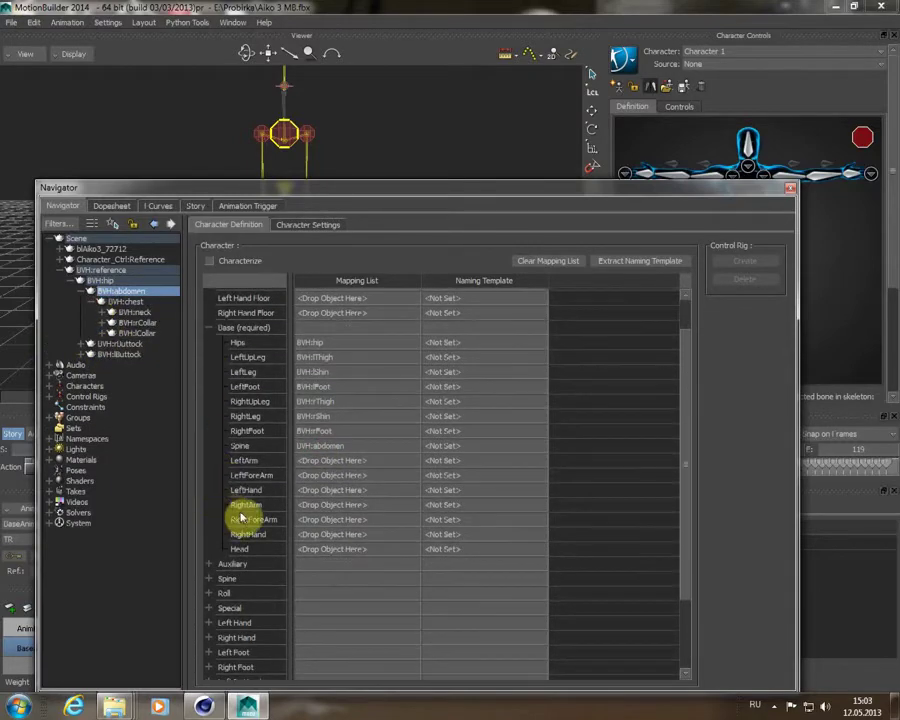
scroll(276, 650, down, 3)
scroll(270, 655, down, 1)
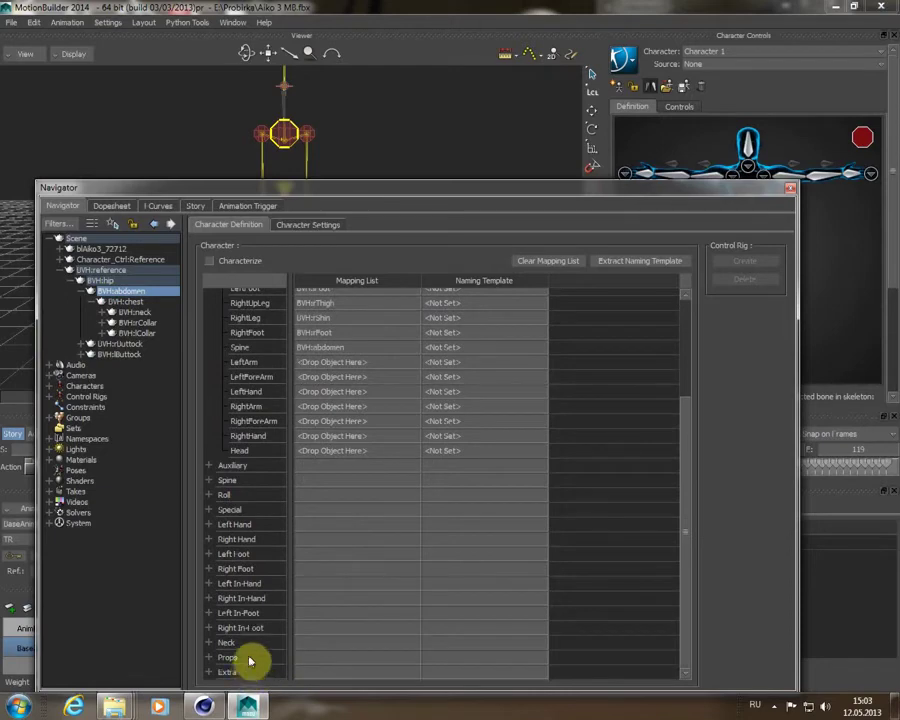
click(209, 481)
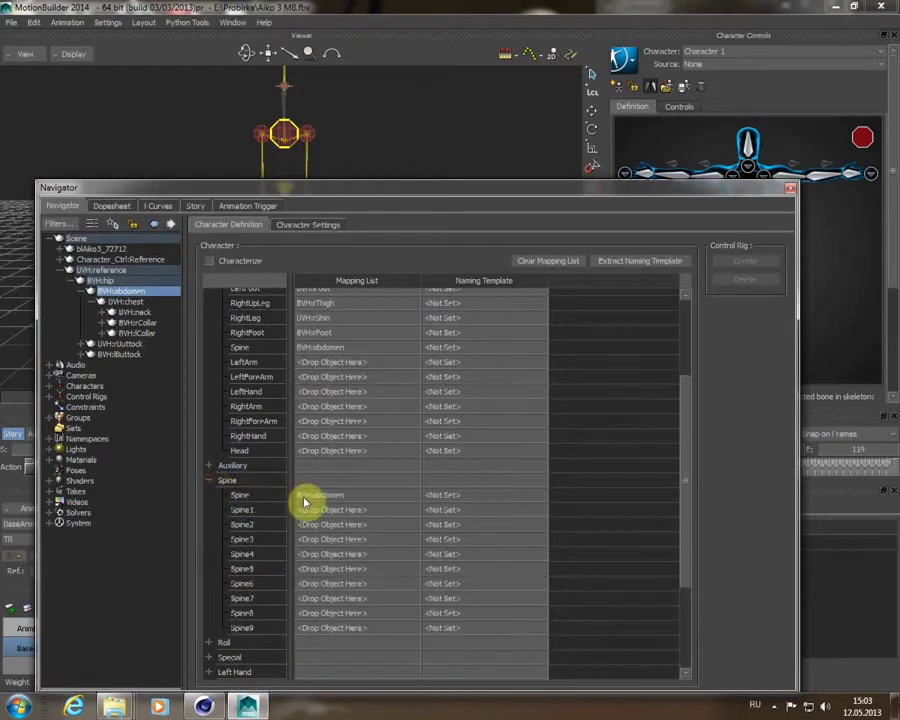
drag(313, 500, 321, 500)
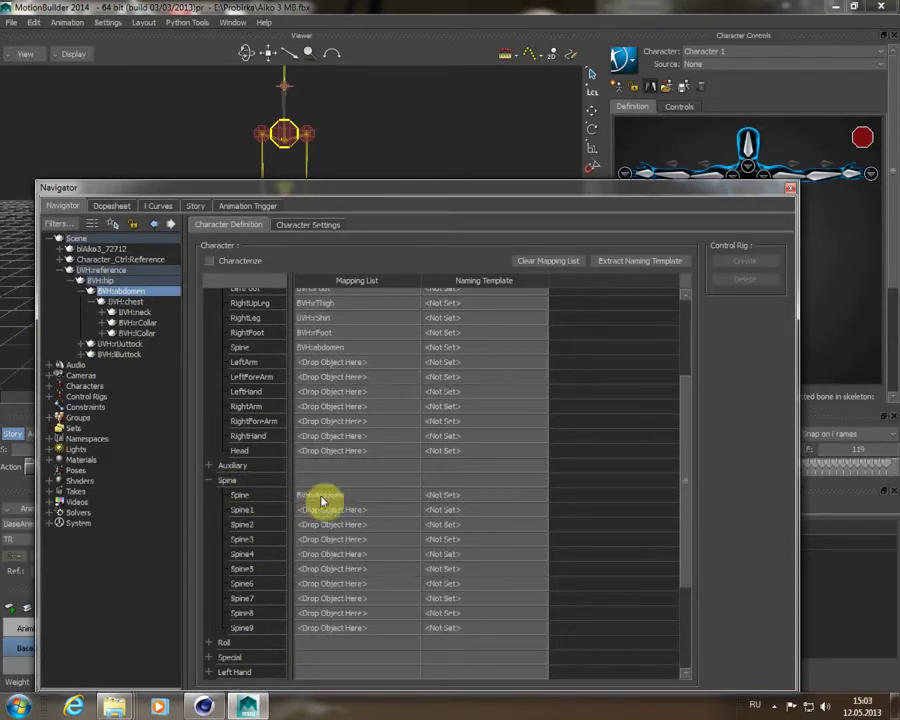
click(126, 302)
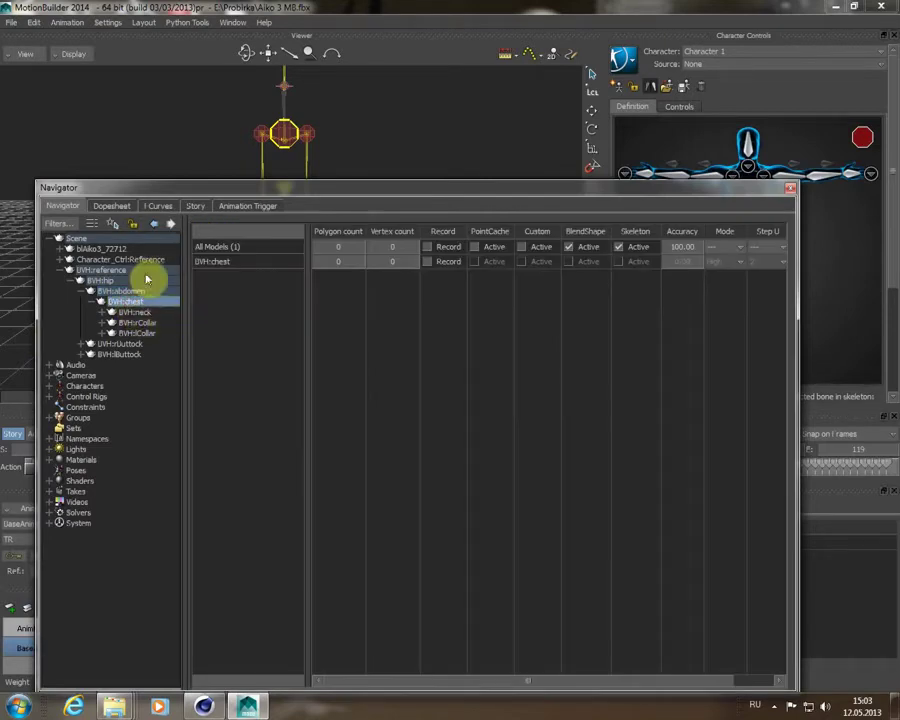
- Inspect the existing Aiko Character's definition, then reopen Character 1's mapping list
click(49, 387)
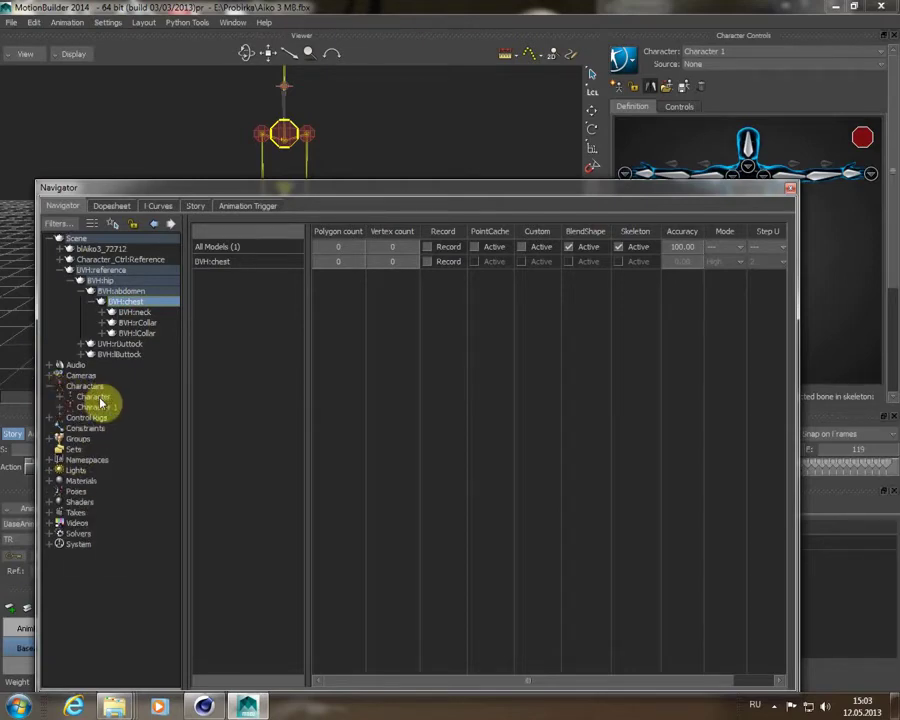
double_click(95, 397)
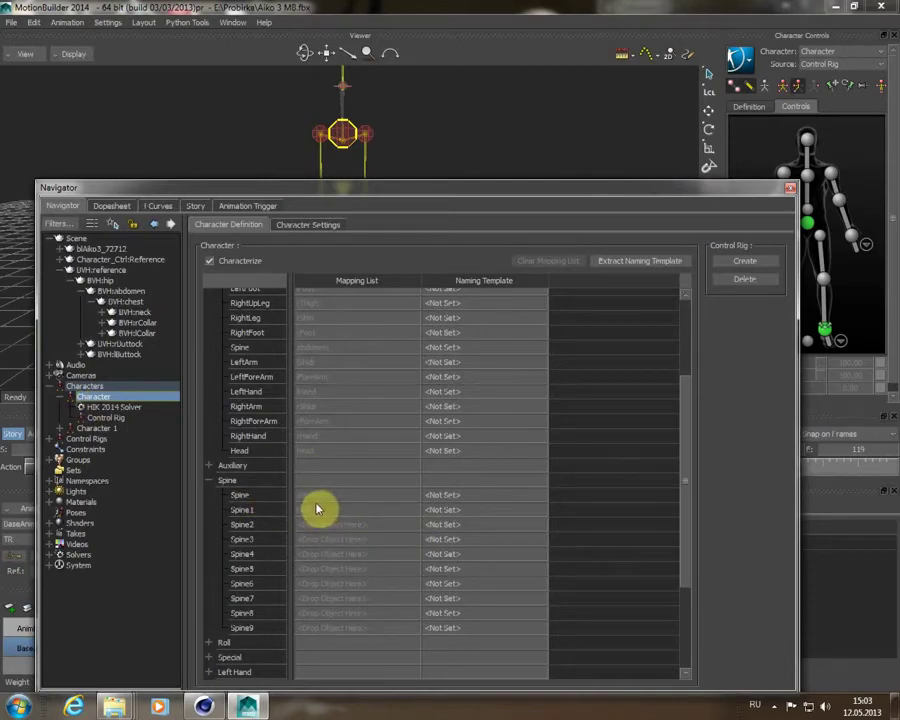
click(69, 399)
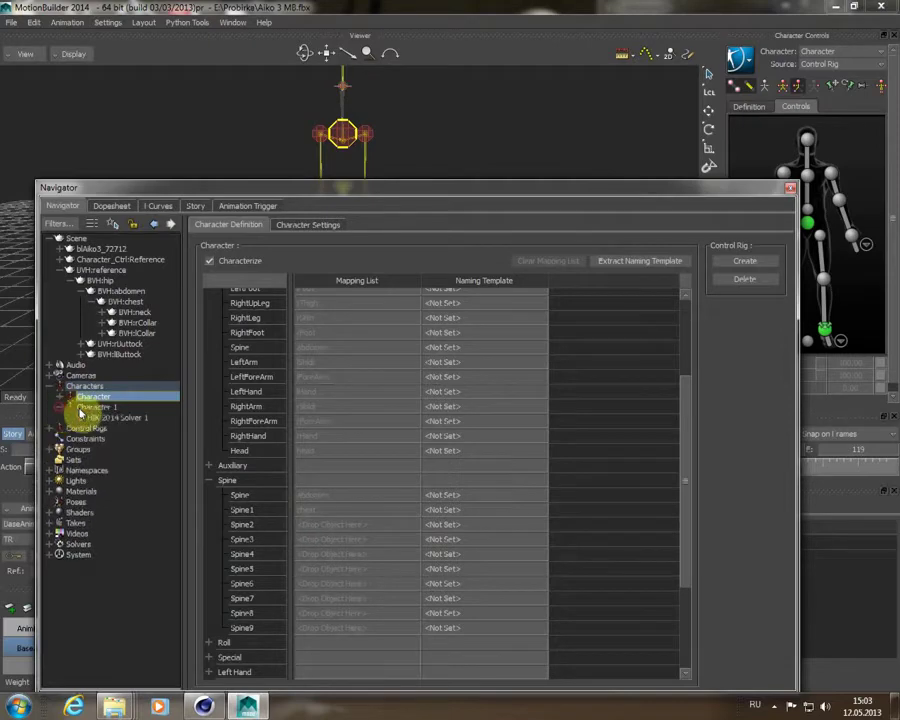
double_click(95, 407)
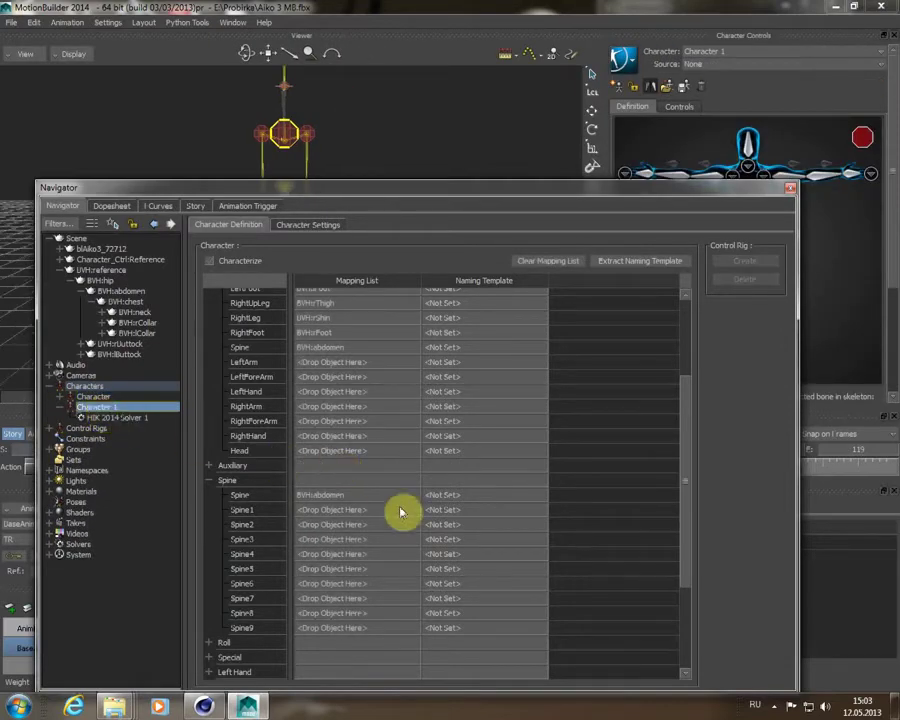
- Lock the definition on Character 1 and map BVH:chest to the Spine1 slot
click(134, 224)
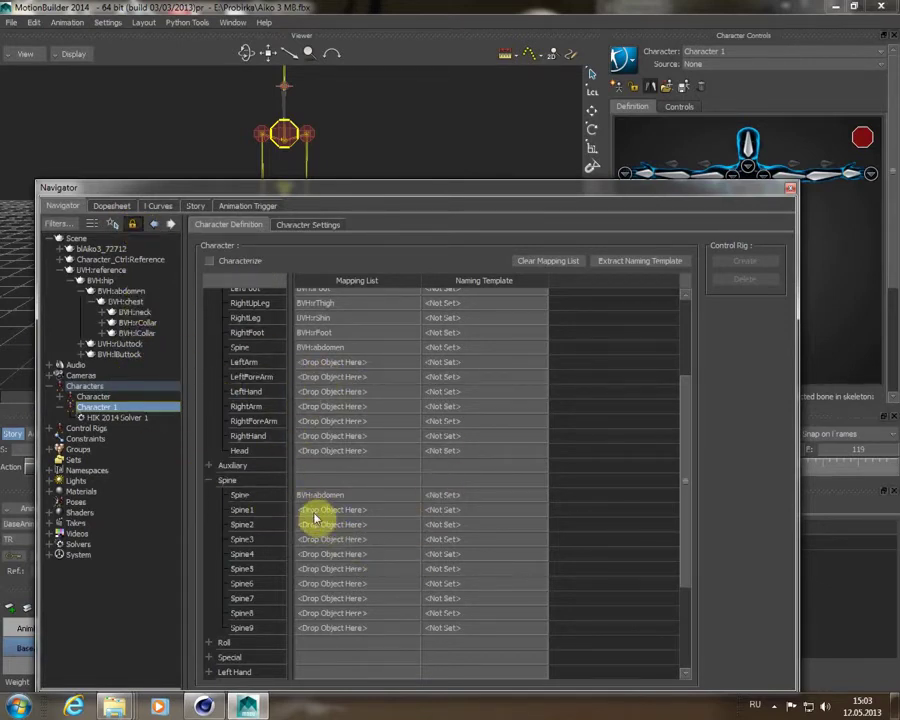
mouse_move(127, 301)
mouse_down()
mouse_move(284, 391)
mouse_move(340, 513)
mouse_up()
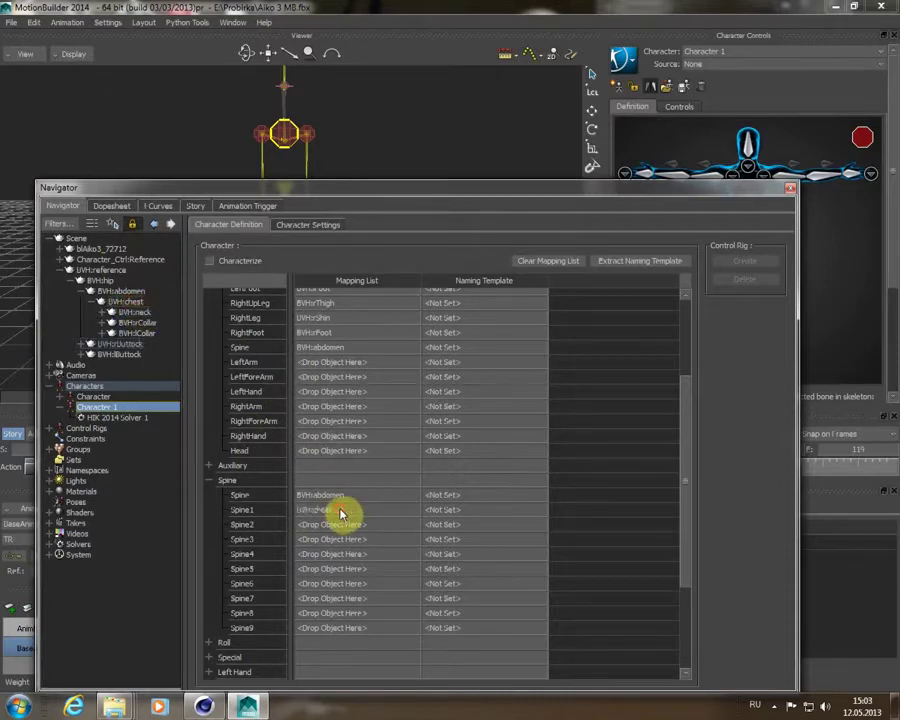
click(211, 481)
scroll(314, 480, up, 1)
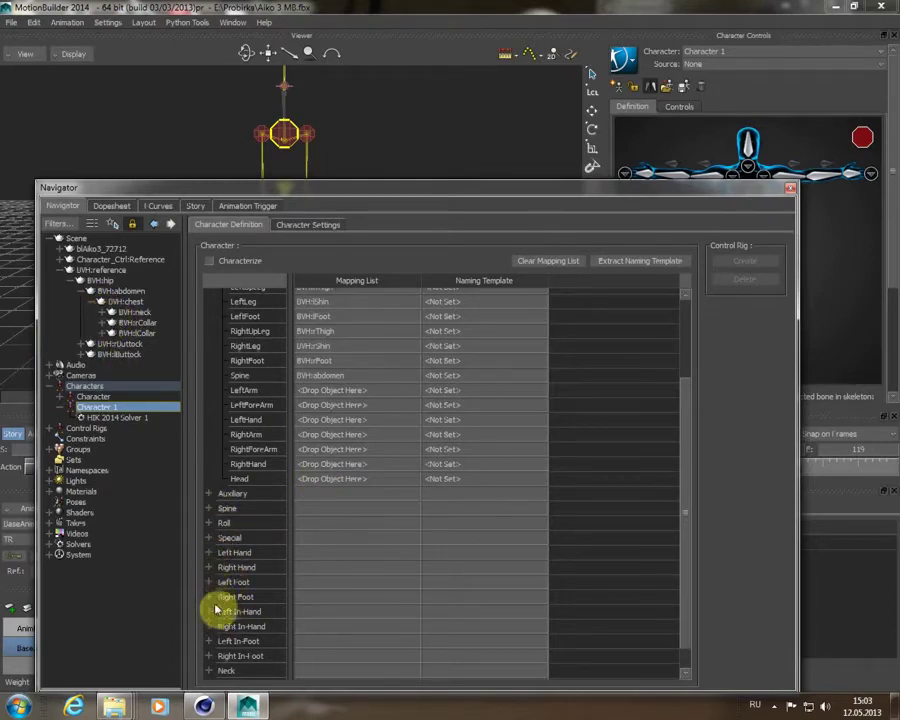
scroll(222, 630, down, 1)
- Map BVH:neck to the Neck slot and BVH:head to the Head slot
click(208, 642)
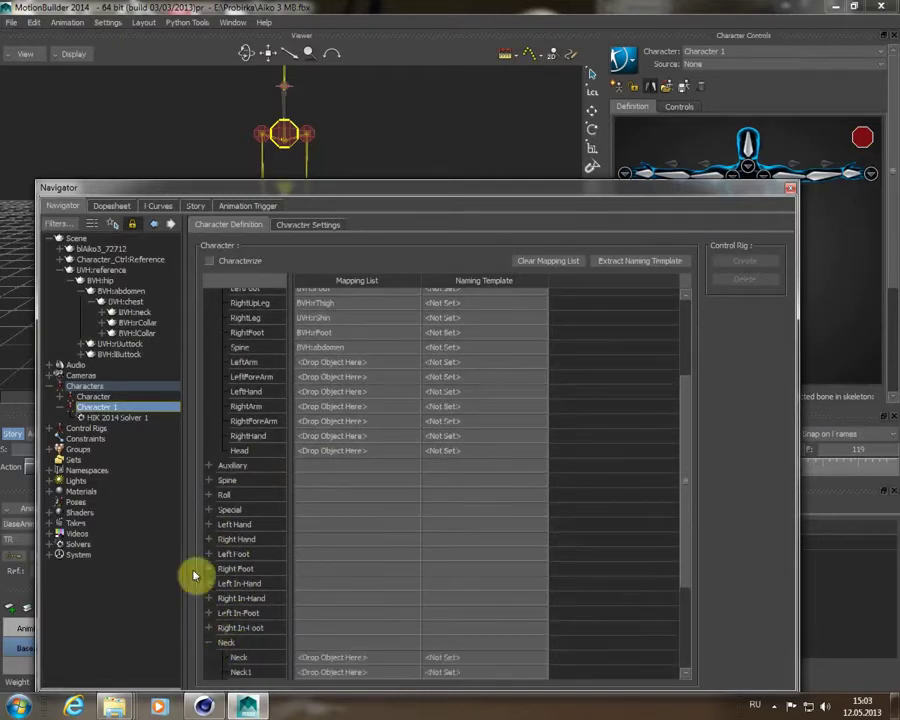
click(134, 312)
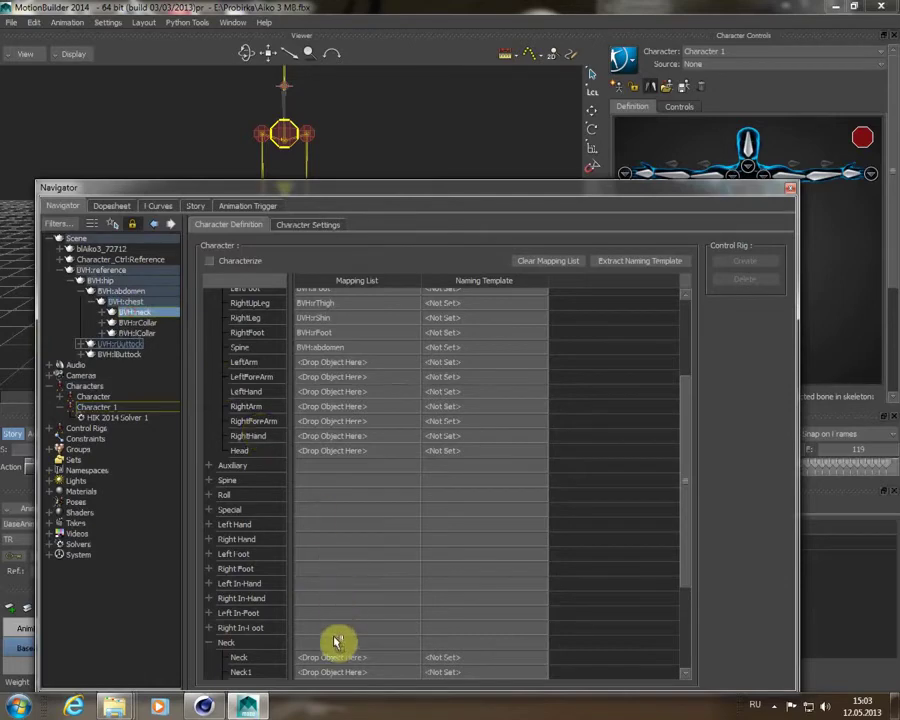
drag(134, 314, 320, 660)
click(208, 642)
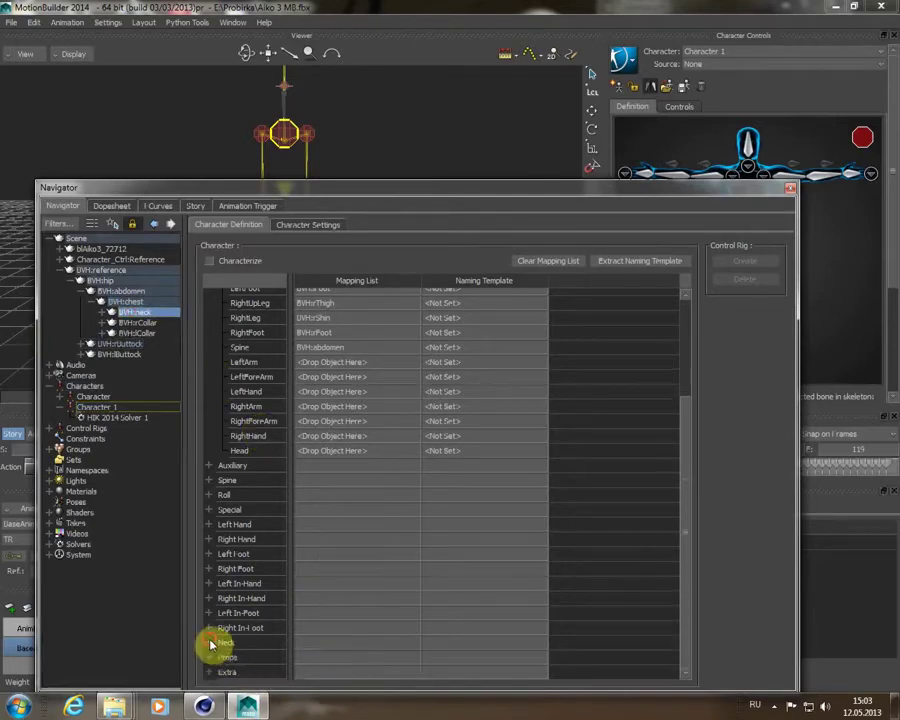
click(104, 312)
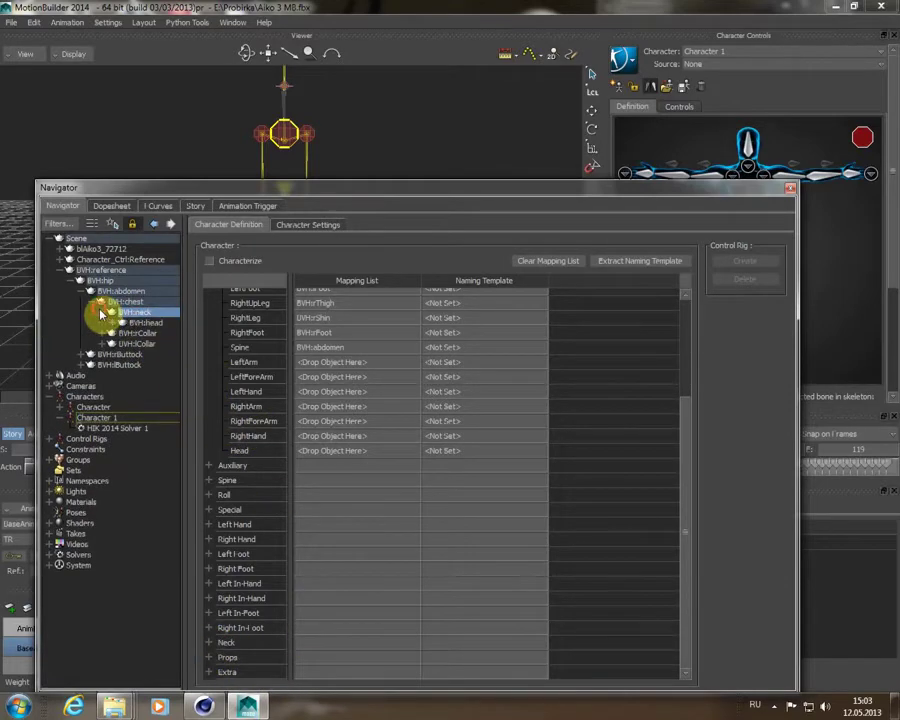
click(148, 323)
mouse_move(148, 324)
mouse_down()
mouse_move(441, 451)
mouse_move(380, 452)
mouse_move(145, 333)
mouse_move(325, 460)
mouse_move(326, 452)
mouse_up()
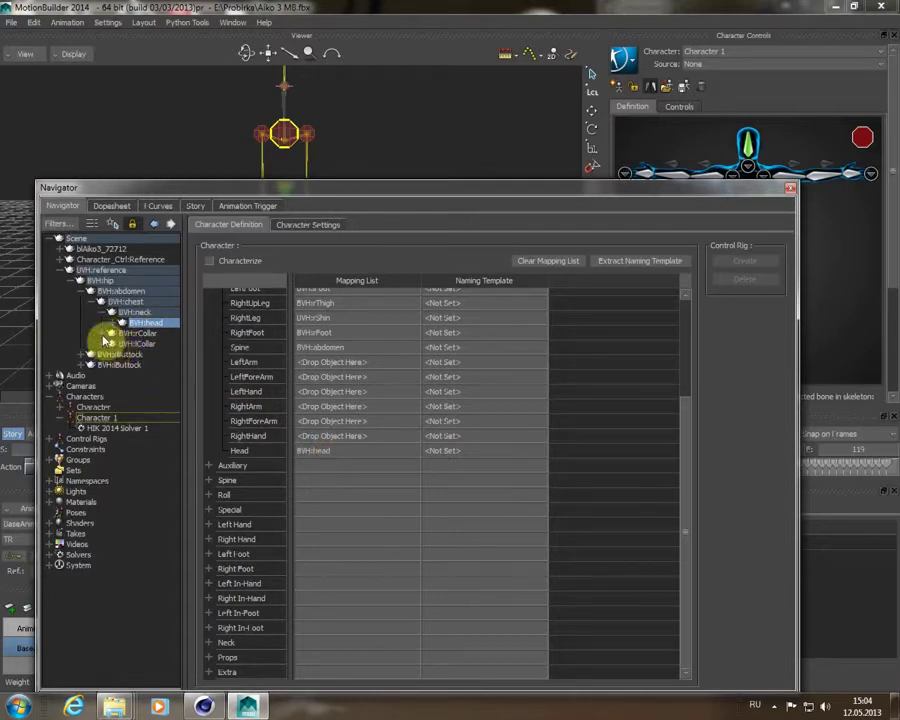
- Expand the right arm branch down to rHand and widen the bone hierarchy panel
click(103, 336)
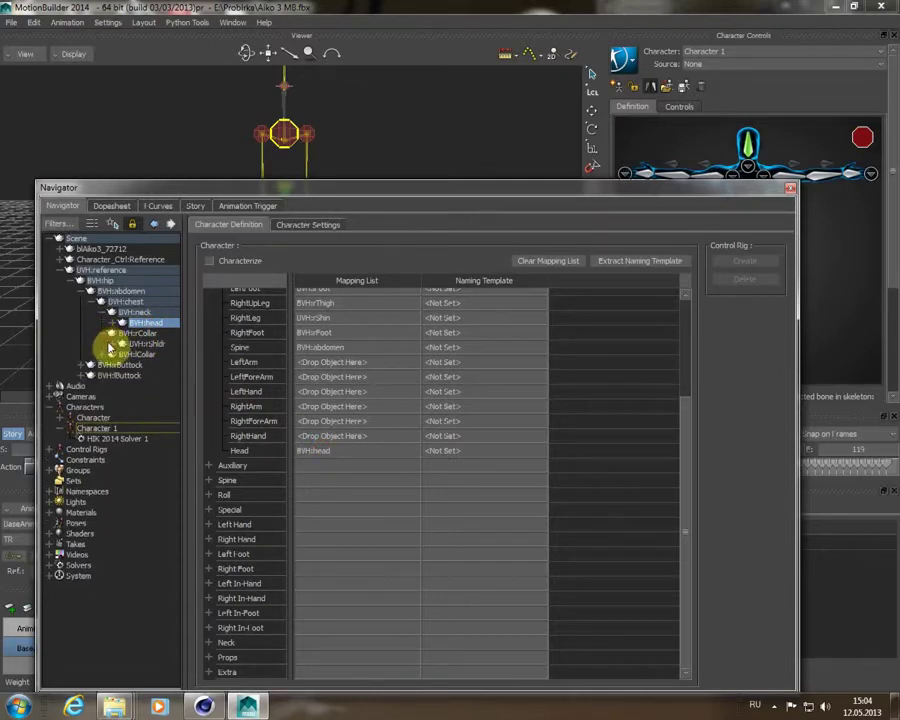
click(121, 343)
click(133, 354)
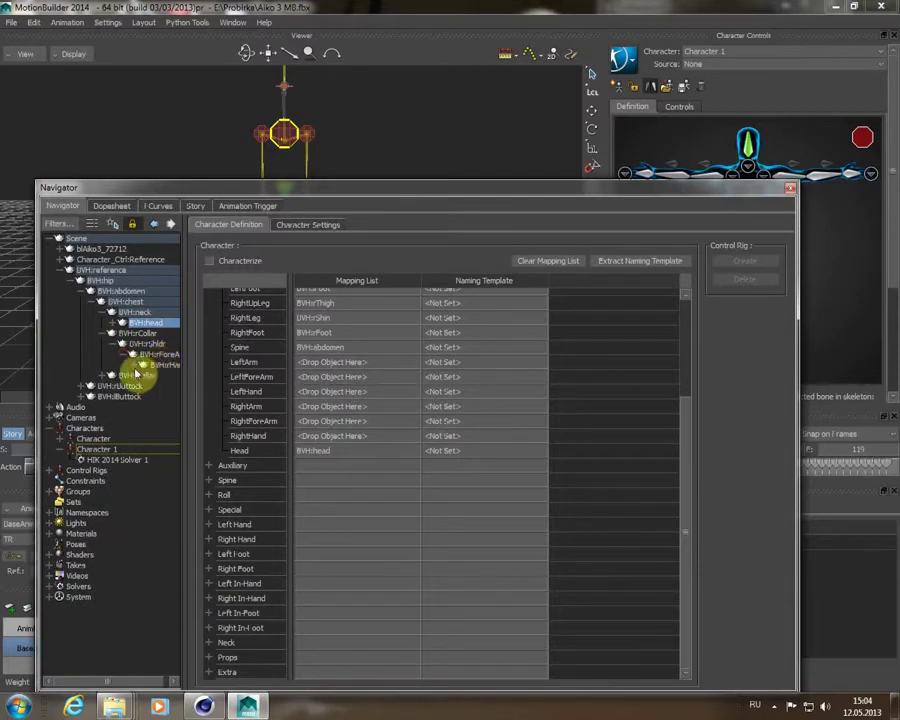
drag(193, 366, 226, 357)
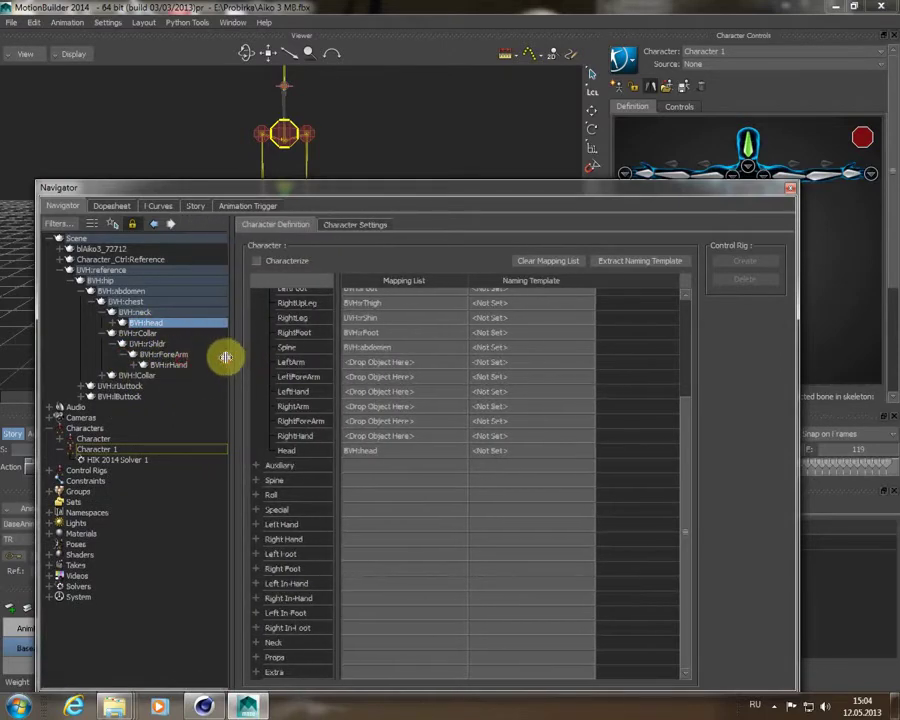
- Map BVH:rShldr, rForeArm and rHand to the RightArm, RightForeArm and RightHand slots
mouse_move(155, 345)
mouse_down()
mouse_move(303, 375)
mouse_move(140, 343)
mouse_move(158, 362)
mouse_up()
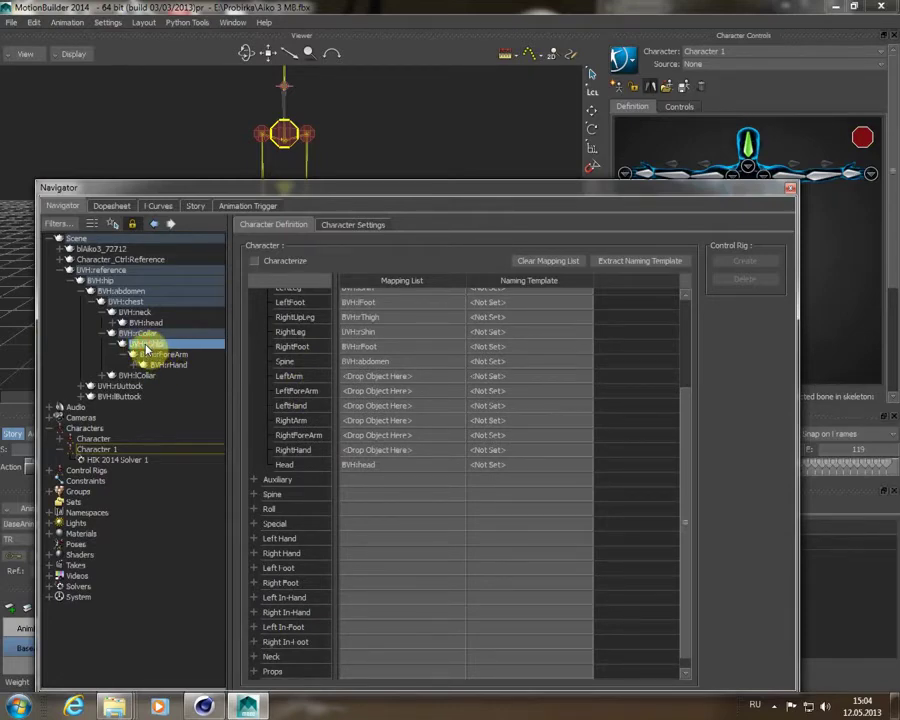
drag(147, 348, 368, 424)
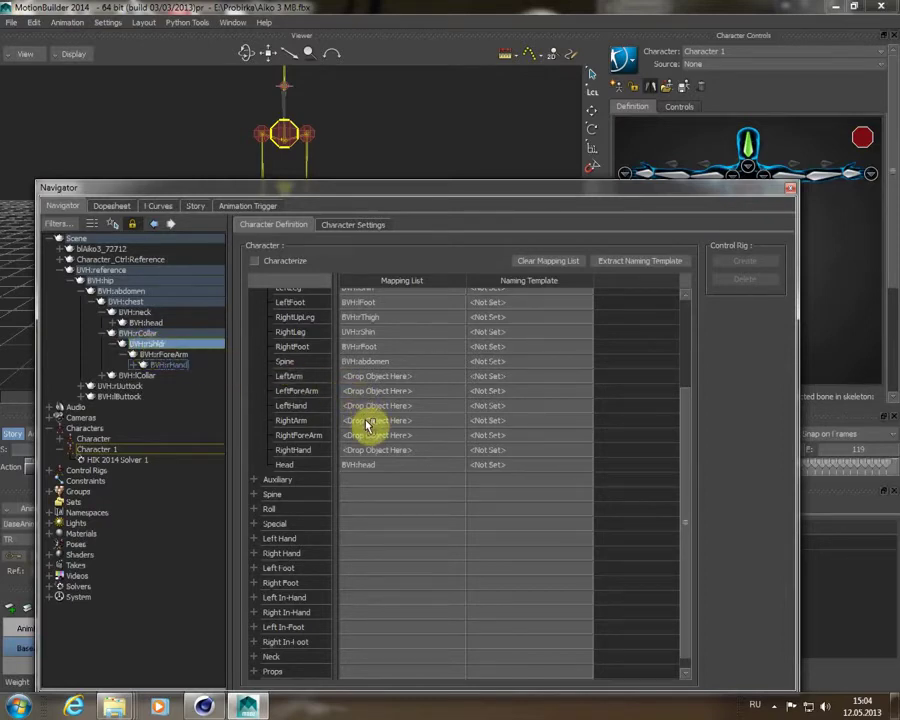
click(165, 355)
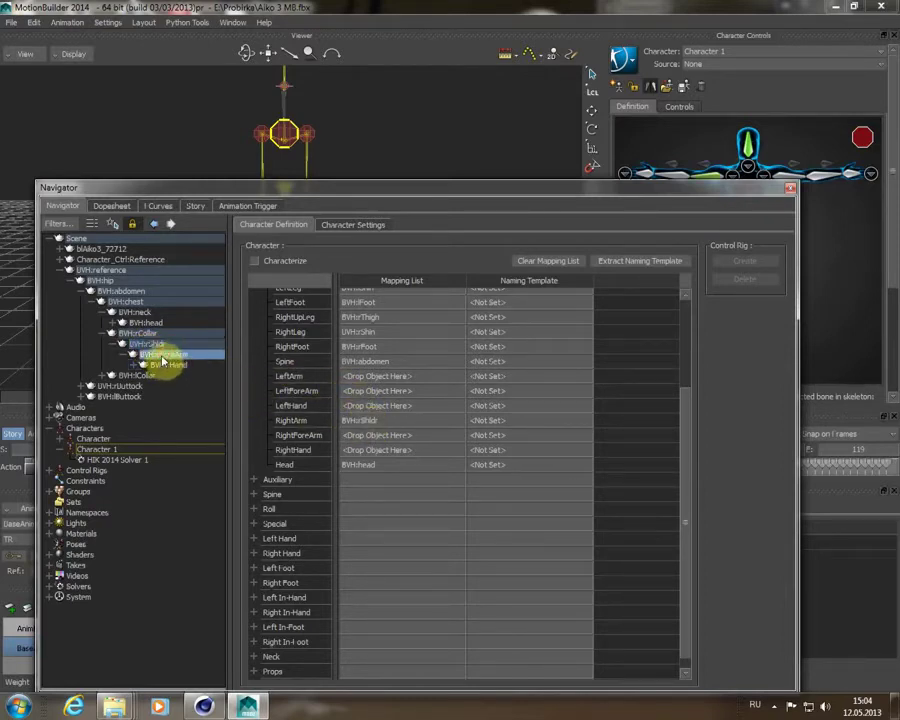
drag(163, 362, 390, 442)
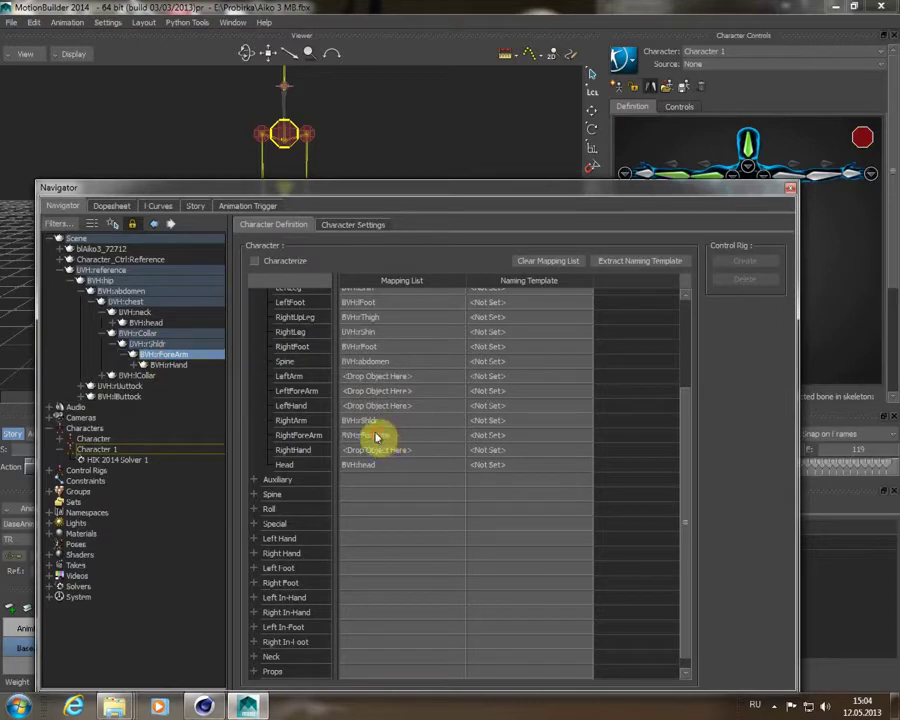
click(168, 366)
drag(168, 368, 376, 447)
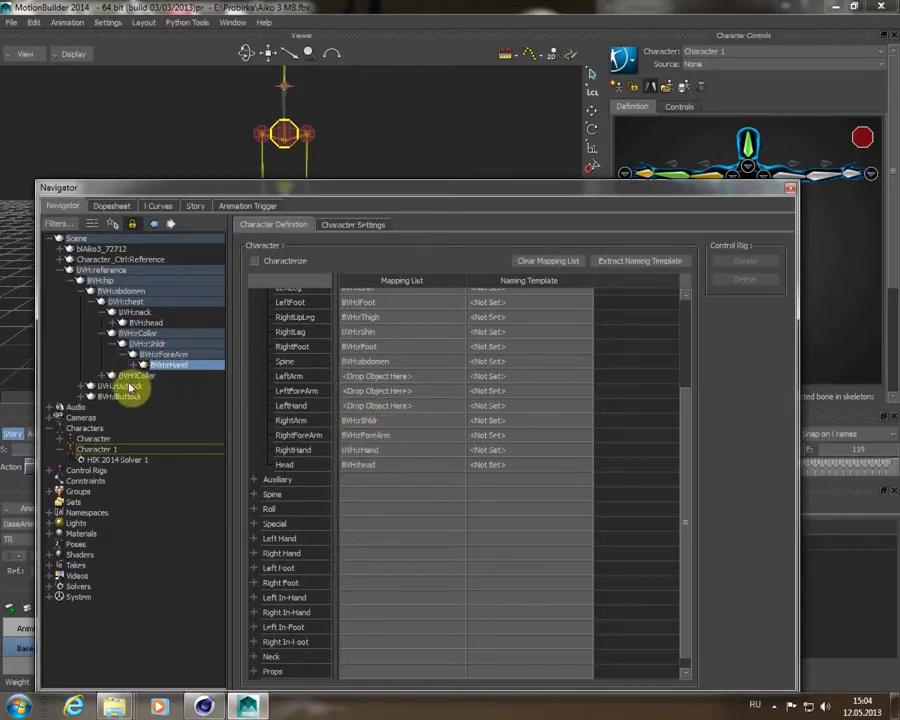
- Map BVH:lShldr, lForeArm and lHand to the LeftArm, LeftForeArm and LeftHand slots
click(104, 377)
click(122, 386)
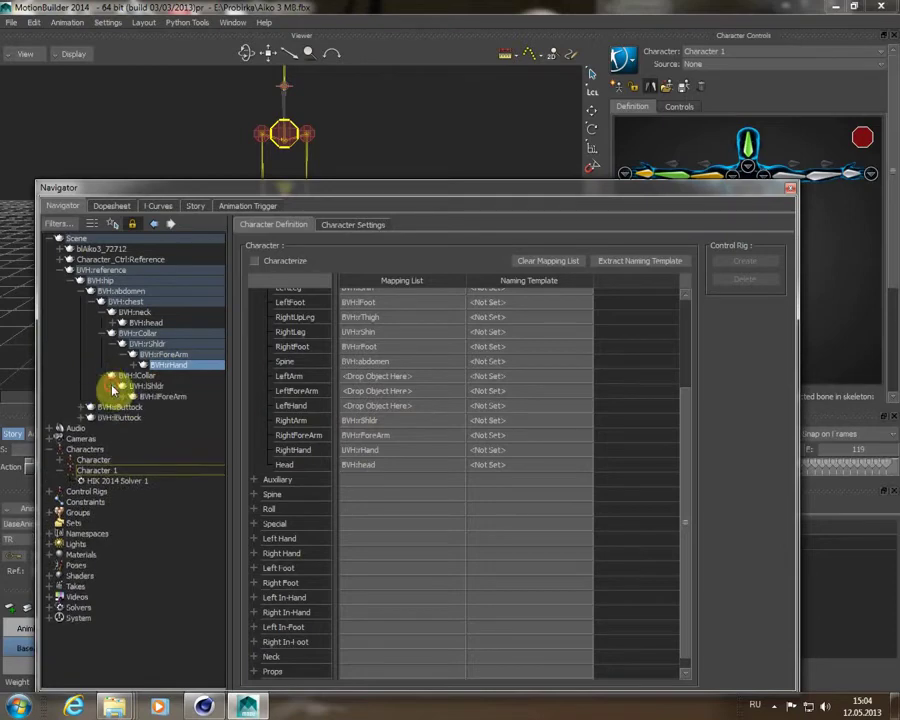
click(132, 397)
scroll(448, 424, up, 1)
scroll(448, 424, up, 1)
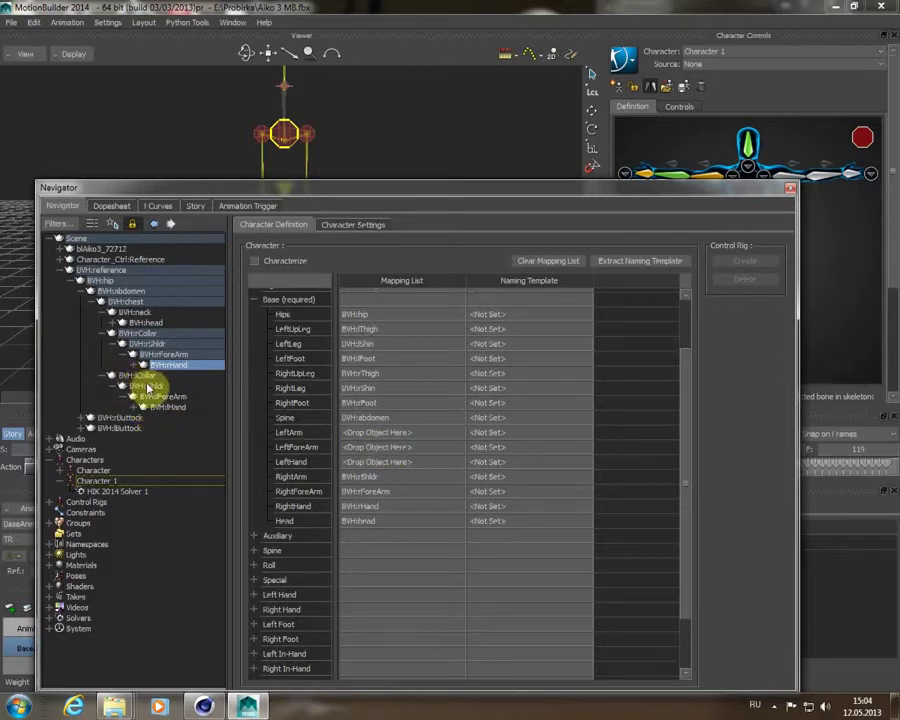
click(150, 388)
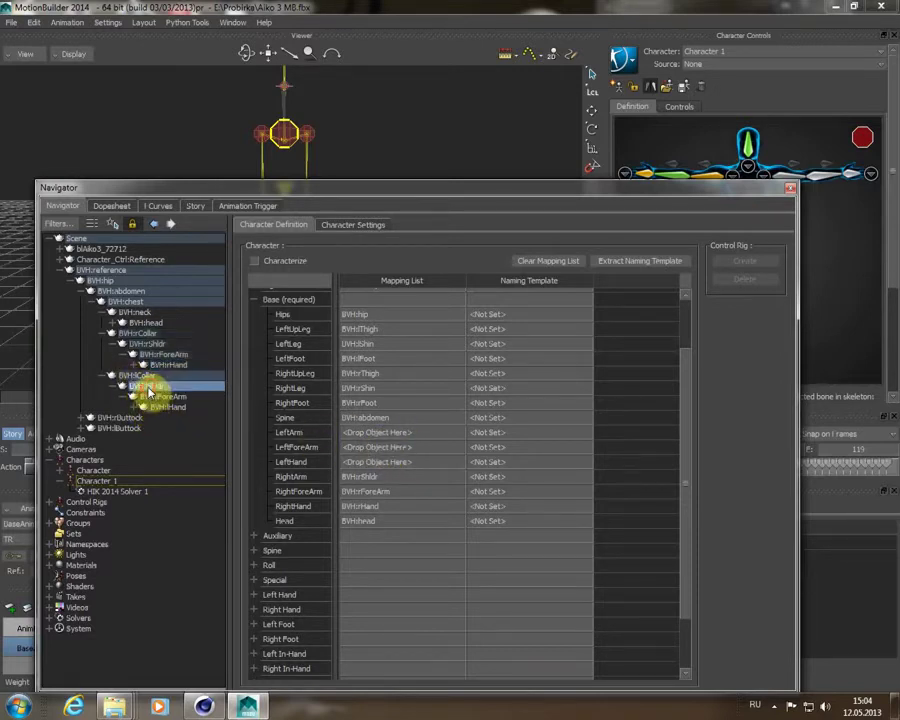
drag(150, 390, 370, 441)
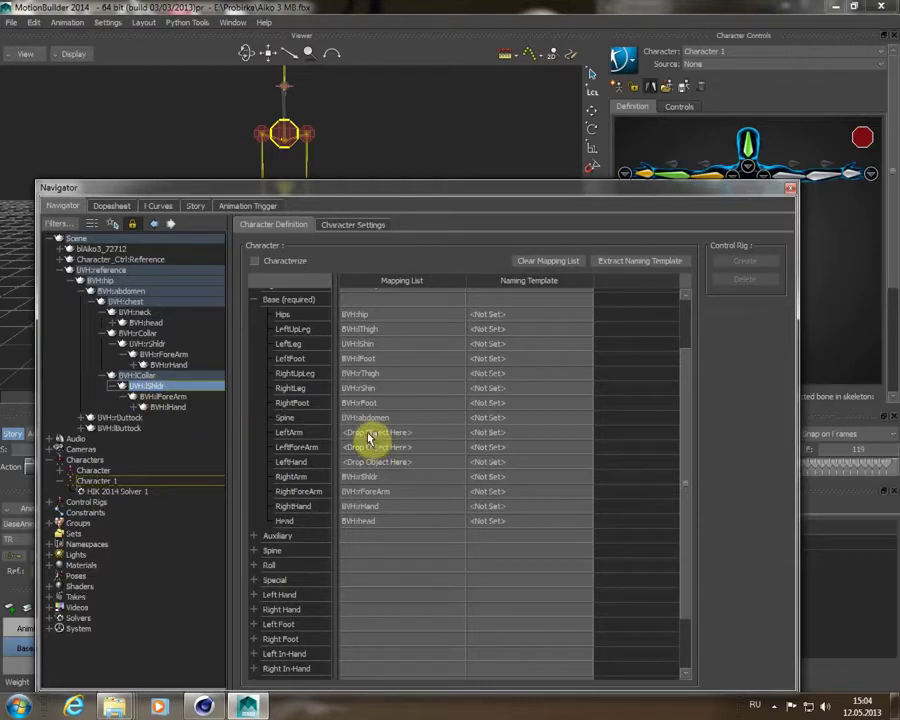
click(165, 400)
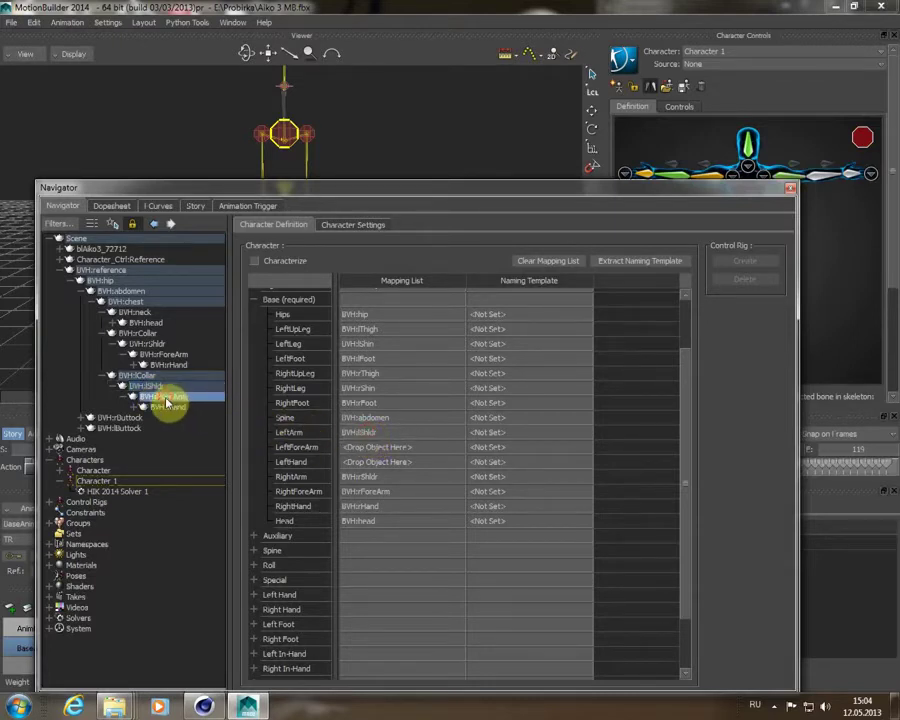
drag(165, 400, 403, 454)
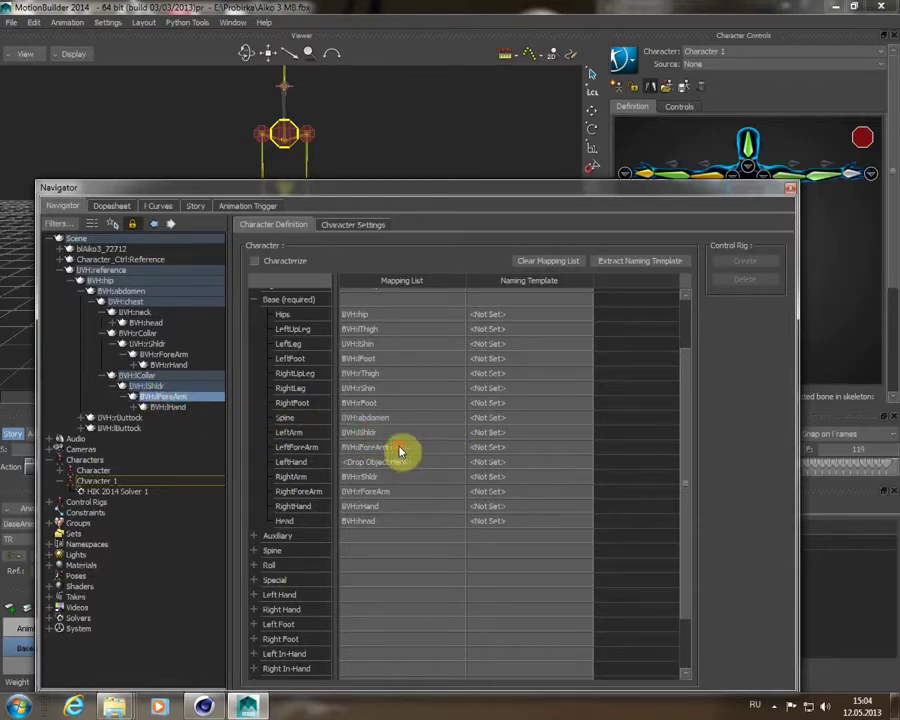
click(168, 408)
drag(168, 408, 392, 462)
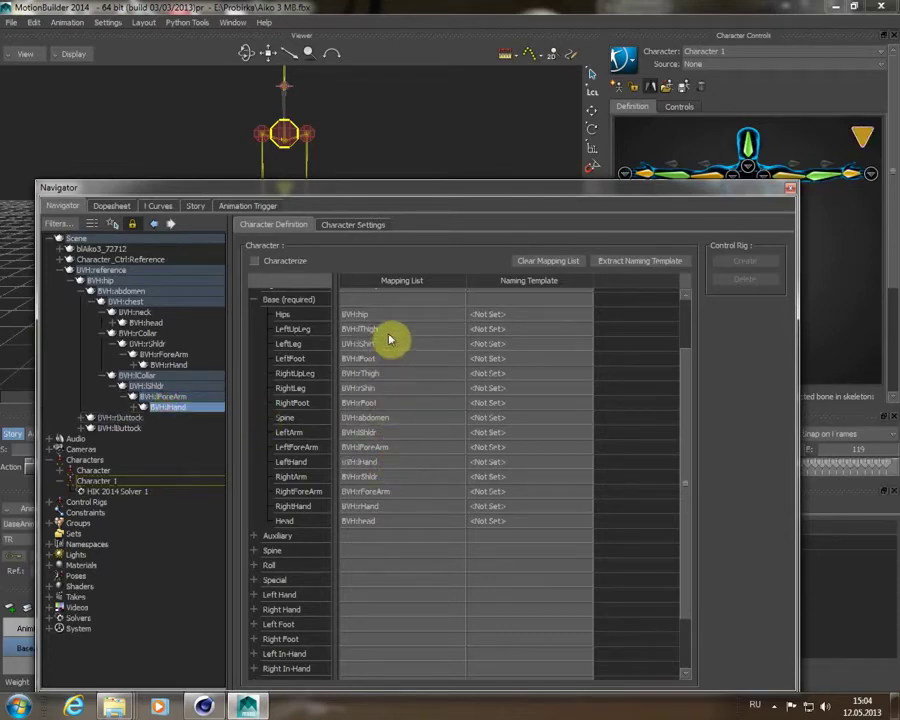
- Characterize Character 1 as a Biped
click(256, 261)
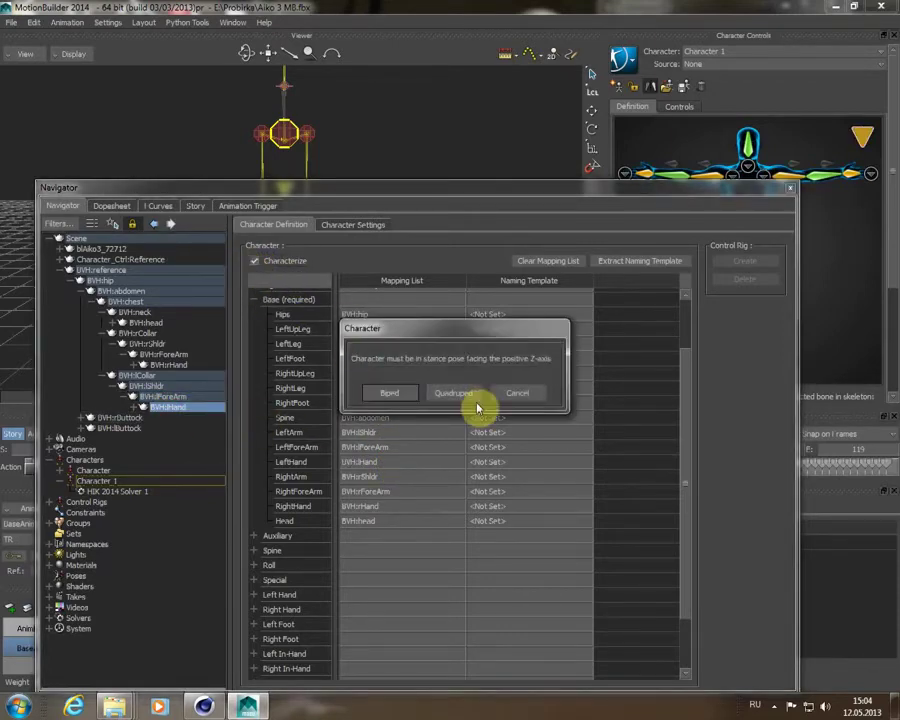
click(395, 336)
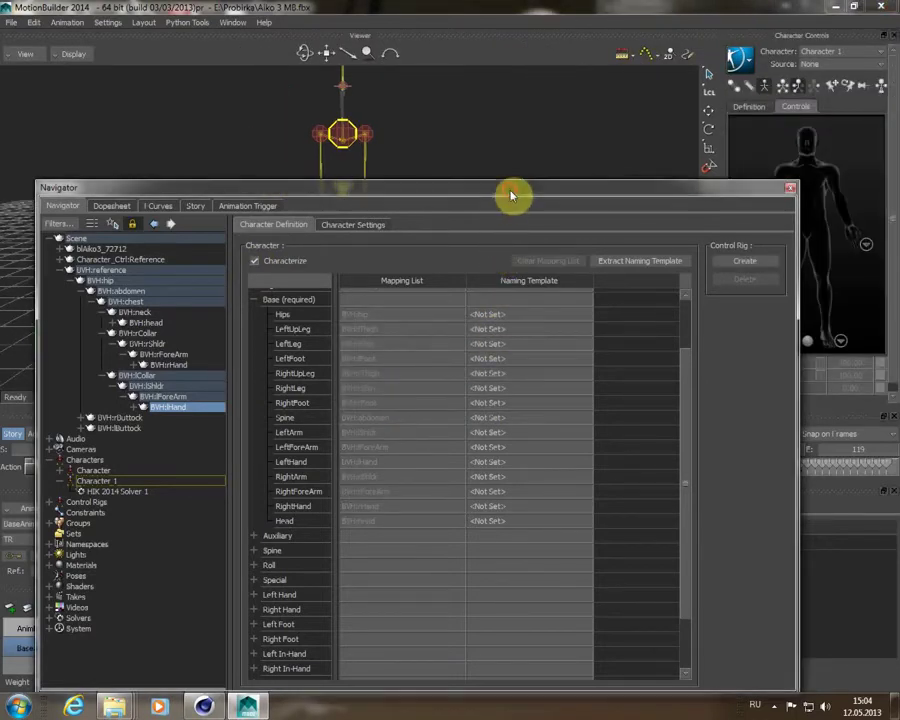
drag(507, 200, 474, 175)
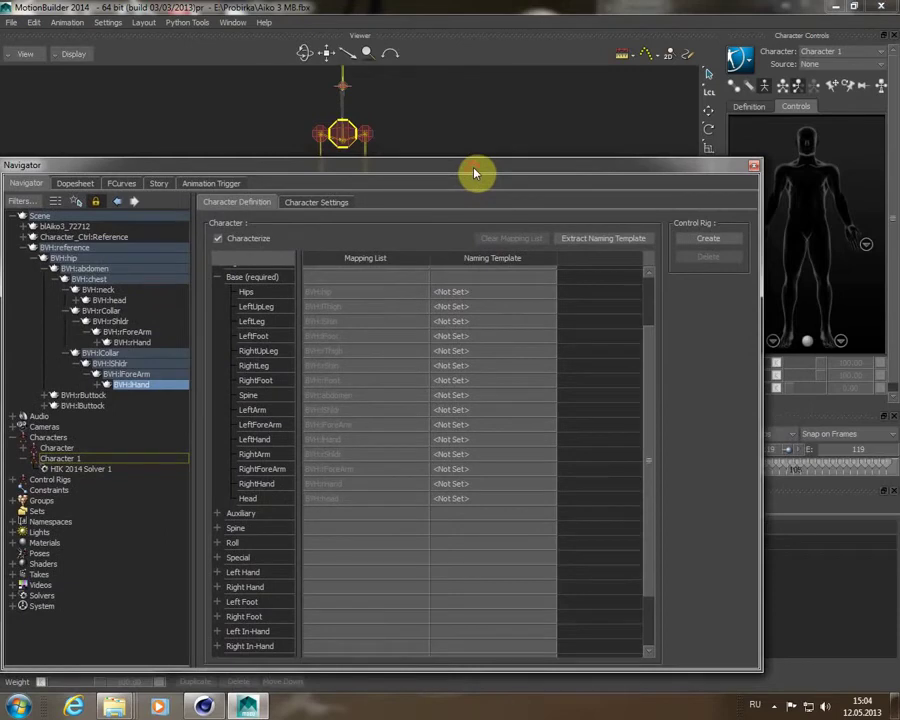
- Create an FK/IK control rig for Character 1 and lower the window to show the 3D view
click(700, 242)
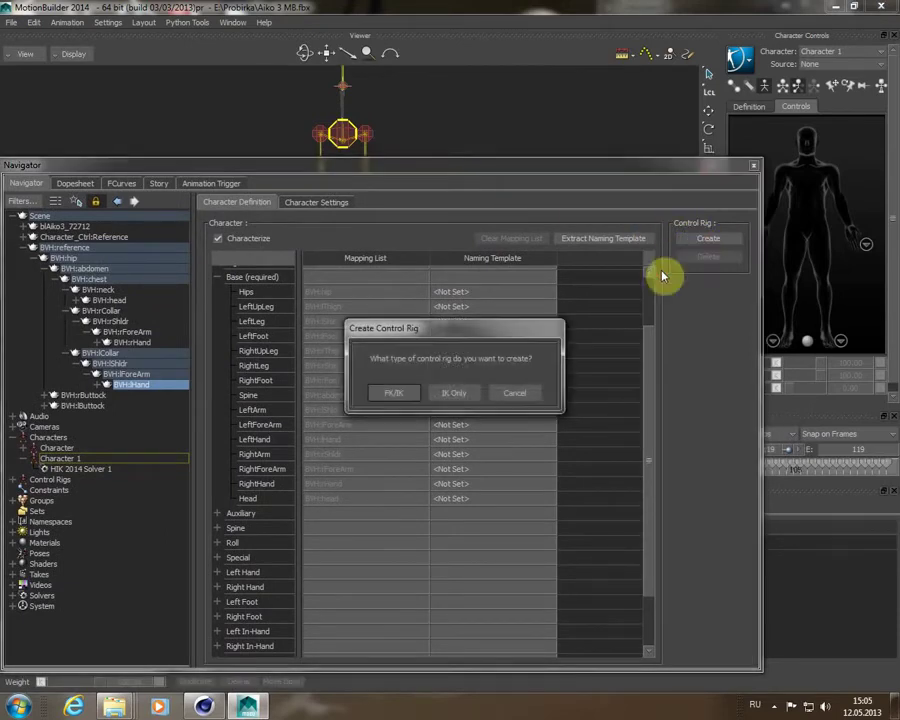
click(396, 394)
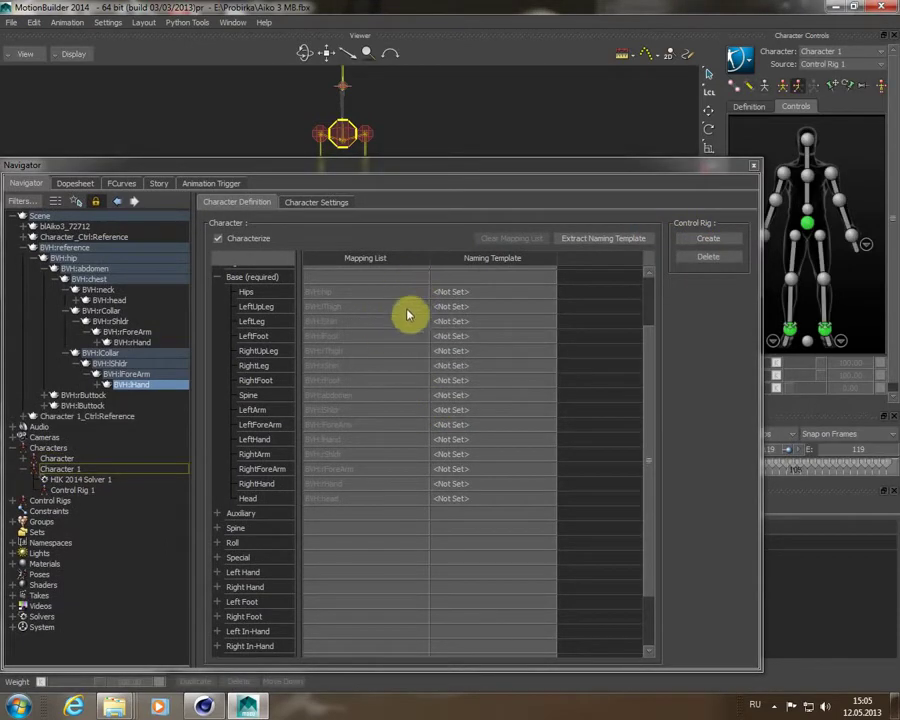
mouse_move(408, 170)
mouse_down()
mouse_move(406, 520)
mouse_move(382, 518)
mouse_up()
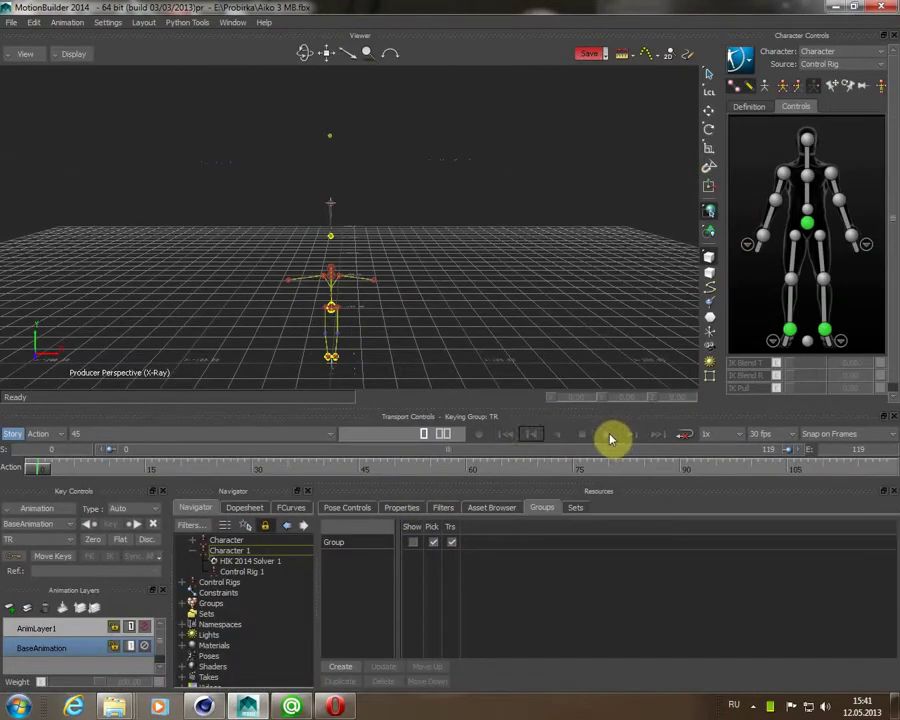
- Preview and rewind the animation, show the Group's mesh, and widen the Navigator to Character Definition
click(609, 436)
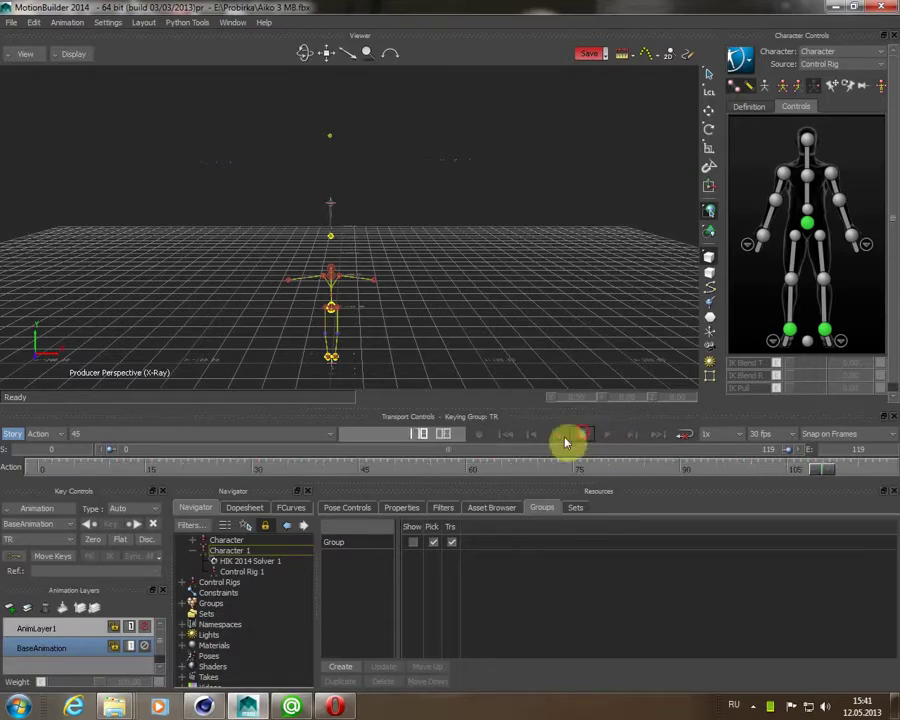
click(568, 437)
click(507, 437)
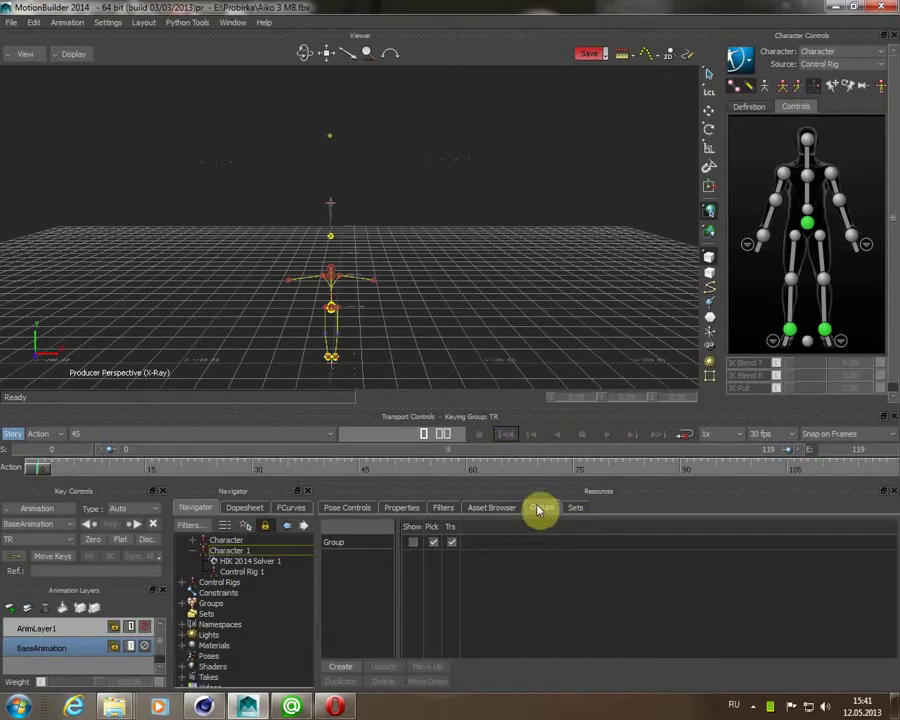
click(412, 543)
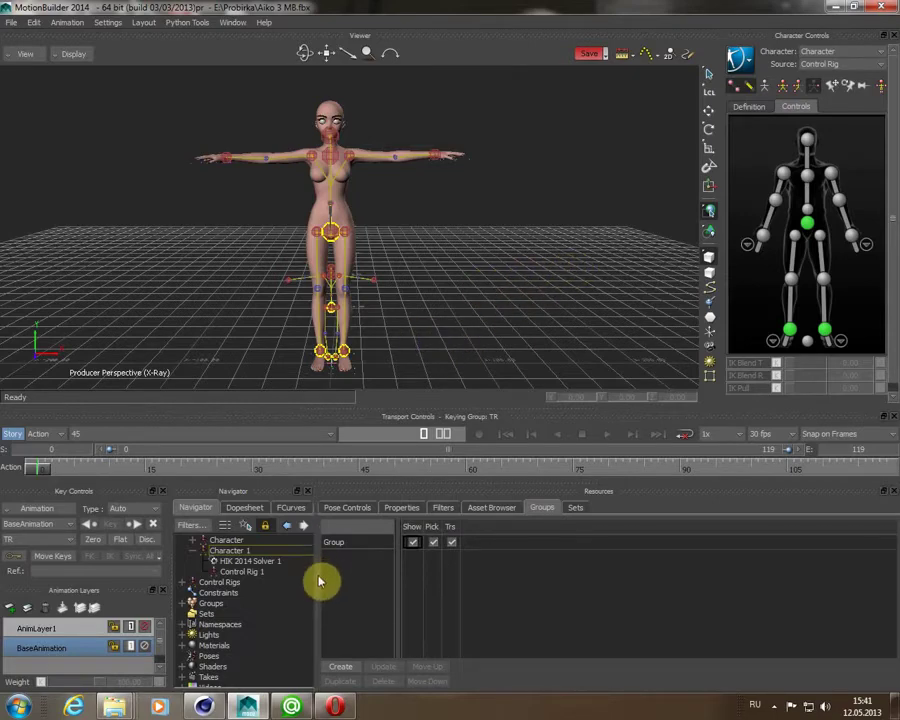
drag(315, 572, 471, 580)
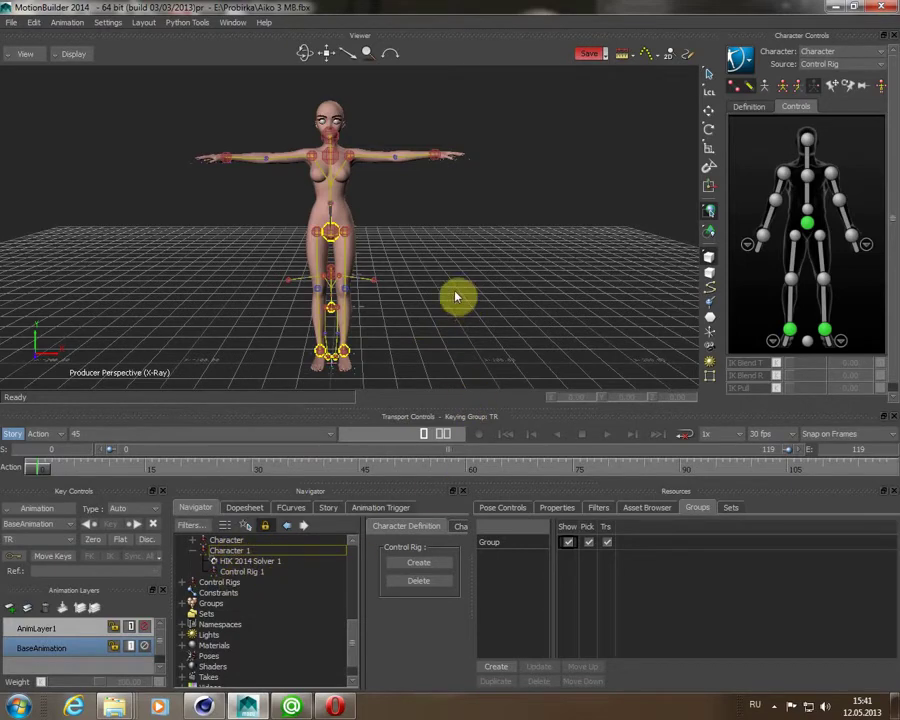
- Make Character 1 active with Control Rig 1 as its source, then show its Definition tab
click(881, 52)
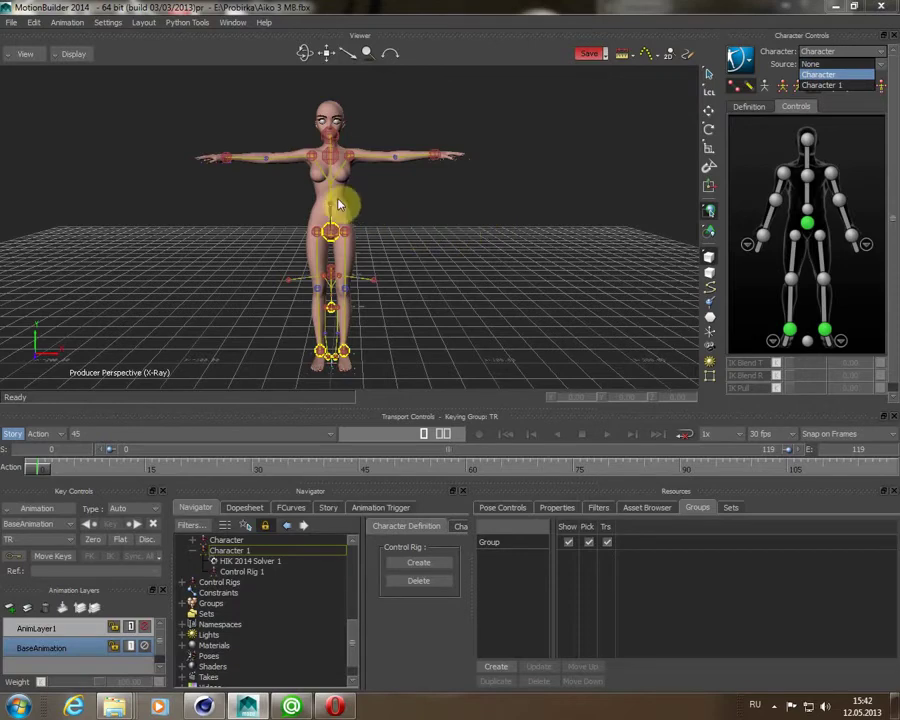
click(845, 86)
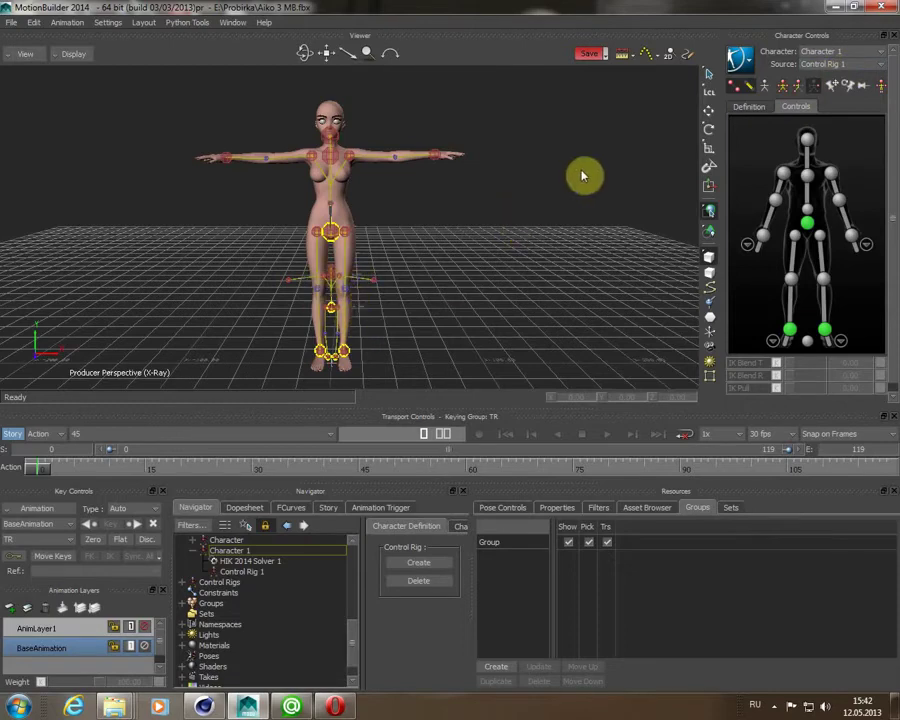
click(877, 62)
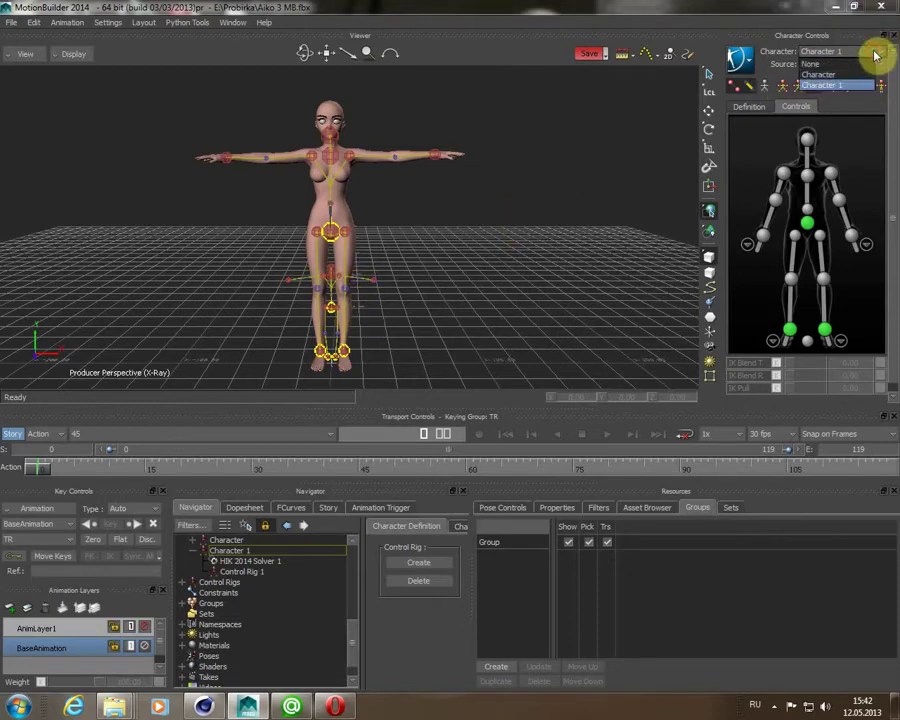
click(822, 87)
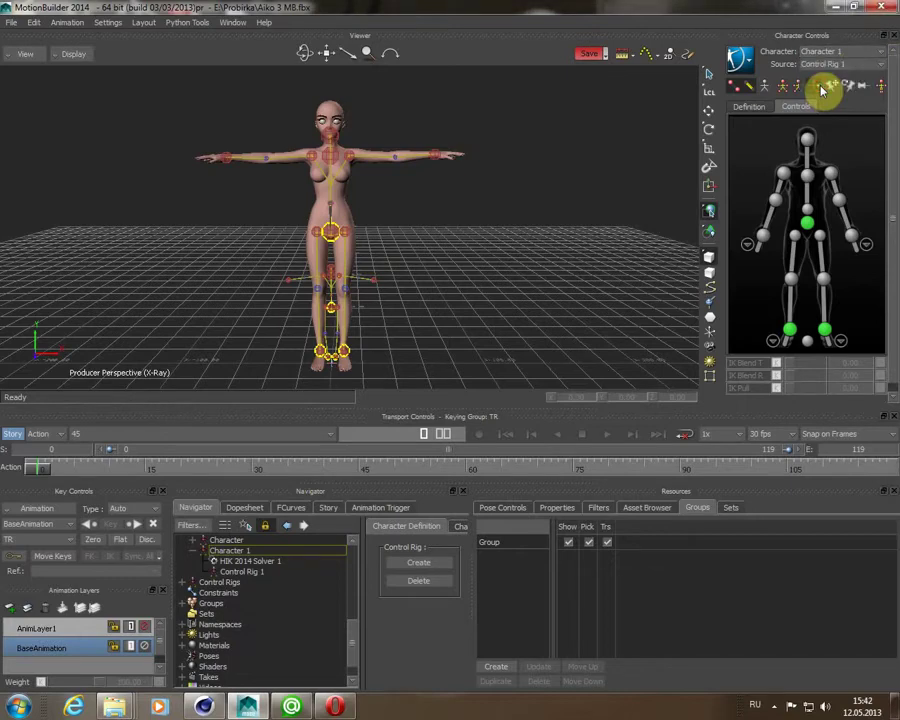
click(818, 87)
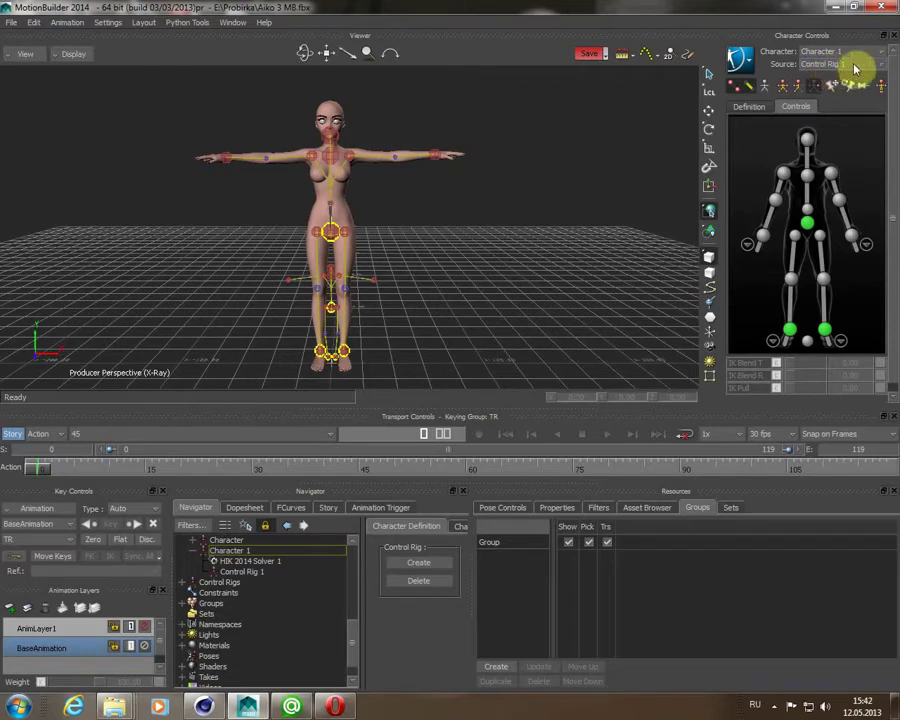
click(874, 67)
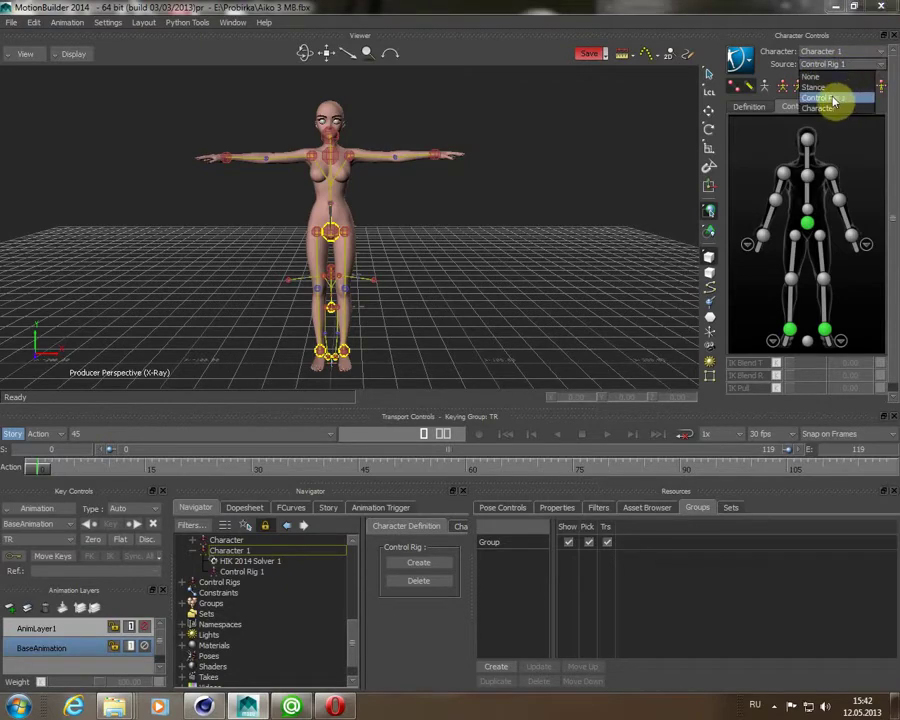
click(881, 68)
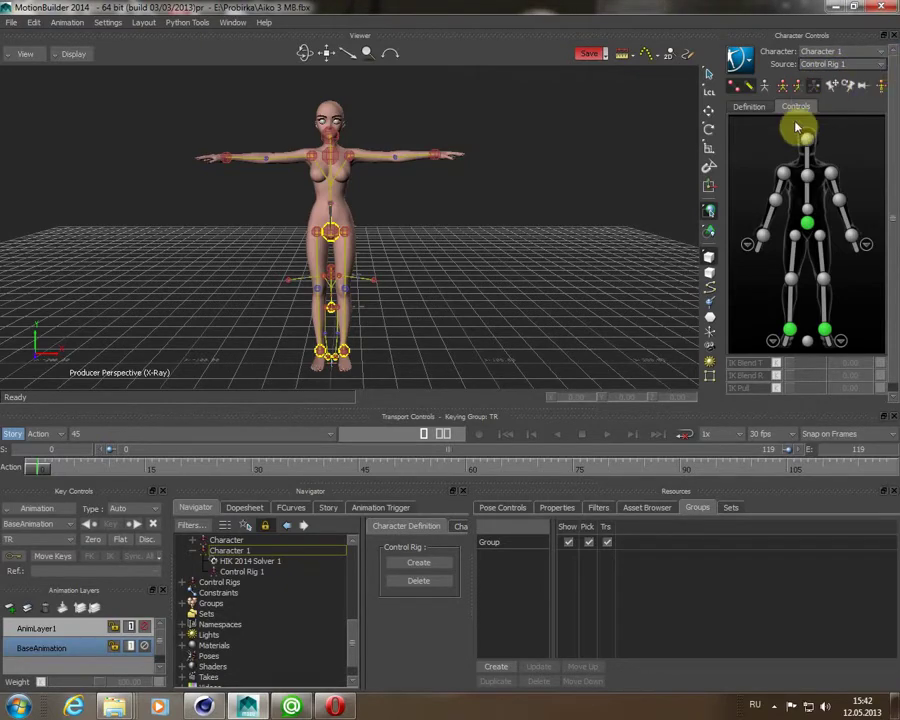
click(743, 110)
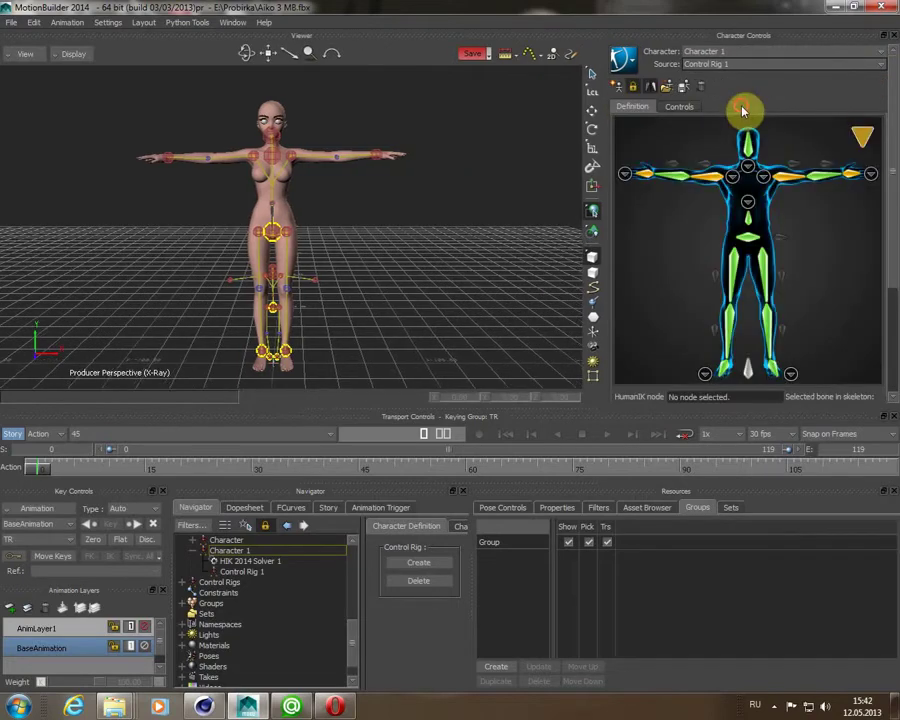
- Lock Character 1's definition with the Biped stance, then make Character the active character
click(635, 90)
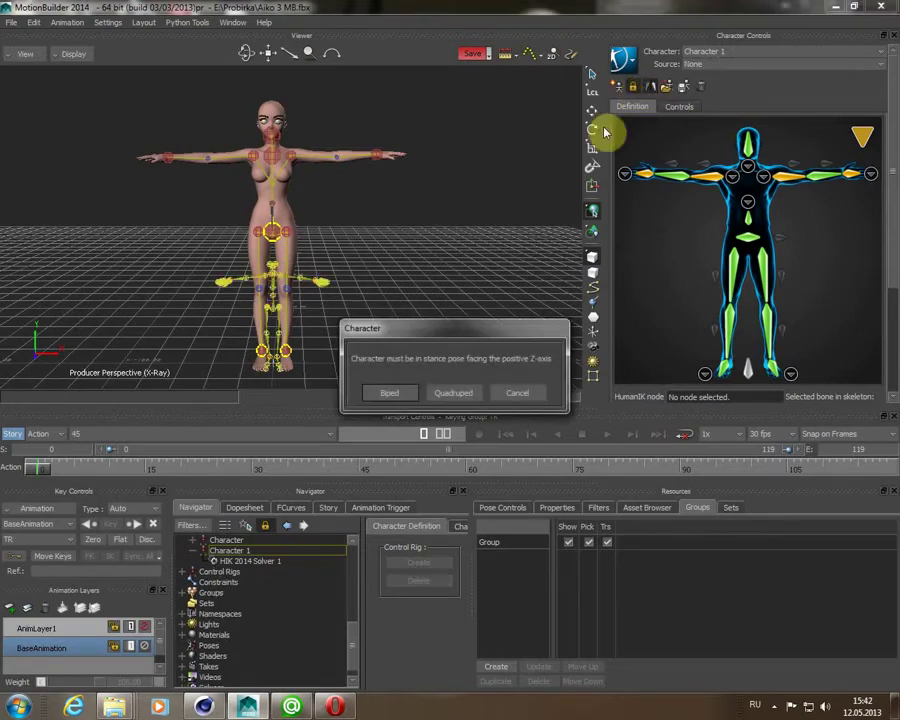
click(392, 398)
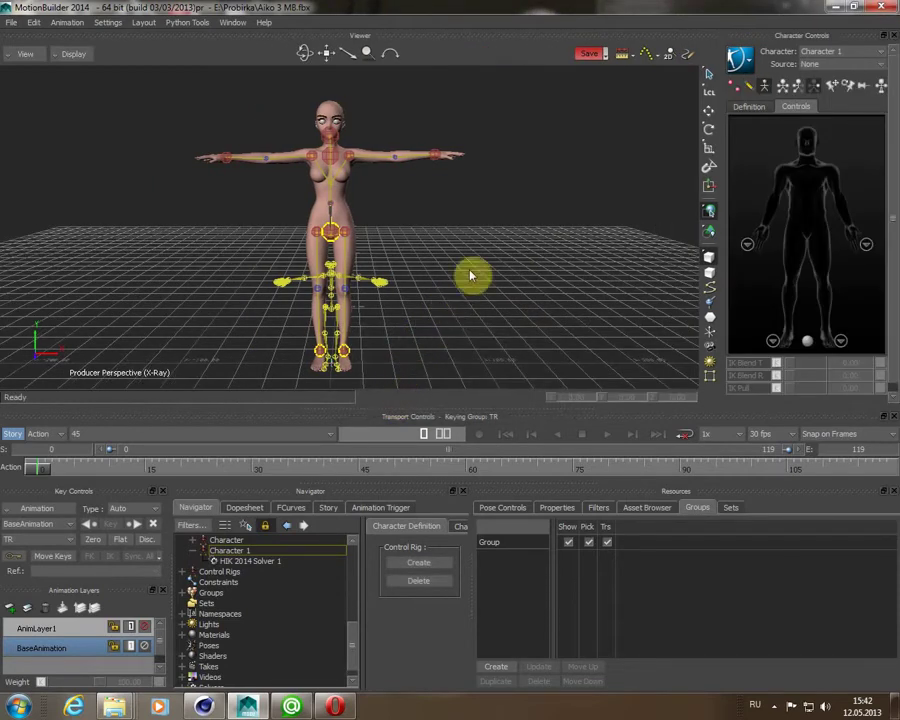
click(872, 56)
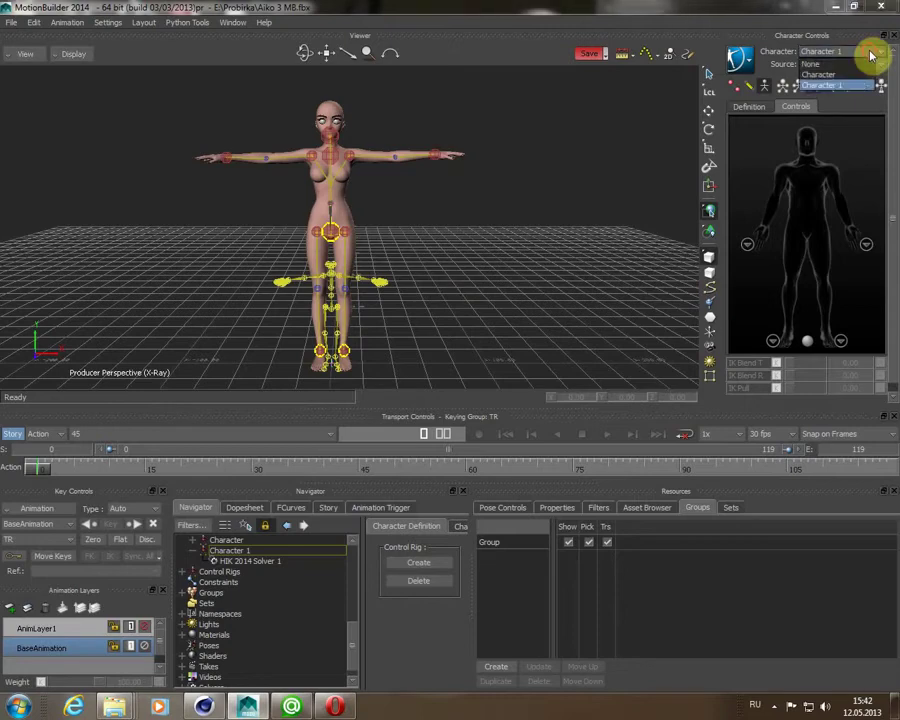
click(821, 75)
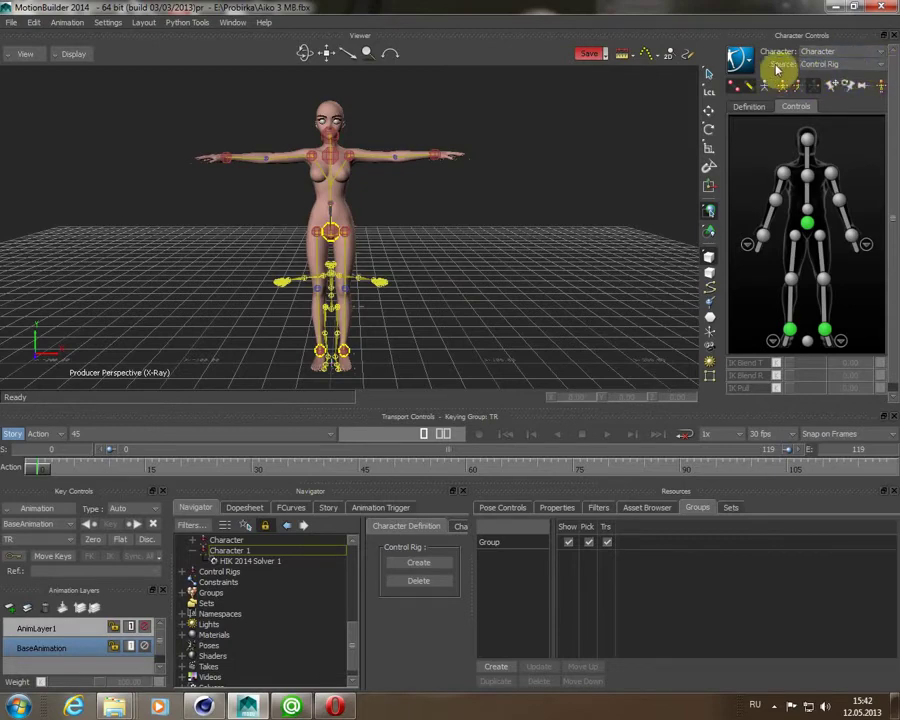
- Set Character's source to Character 1 and play the retargeted walk
click(858, 66)
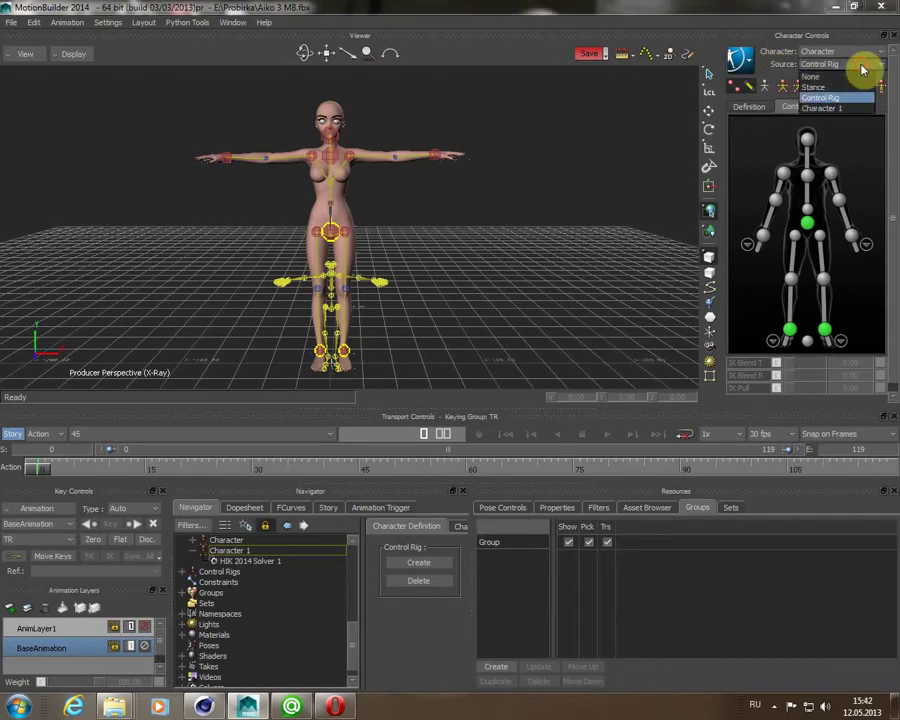
click(834, 110)
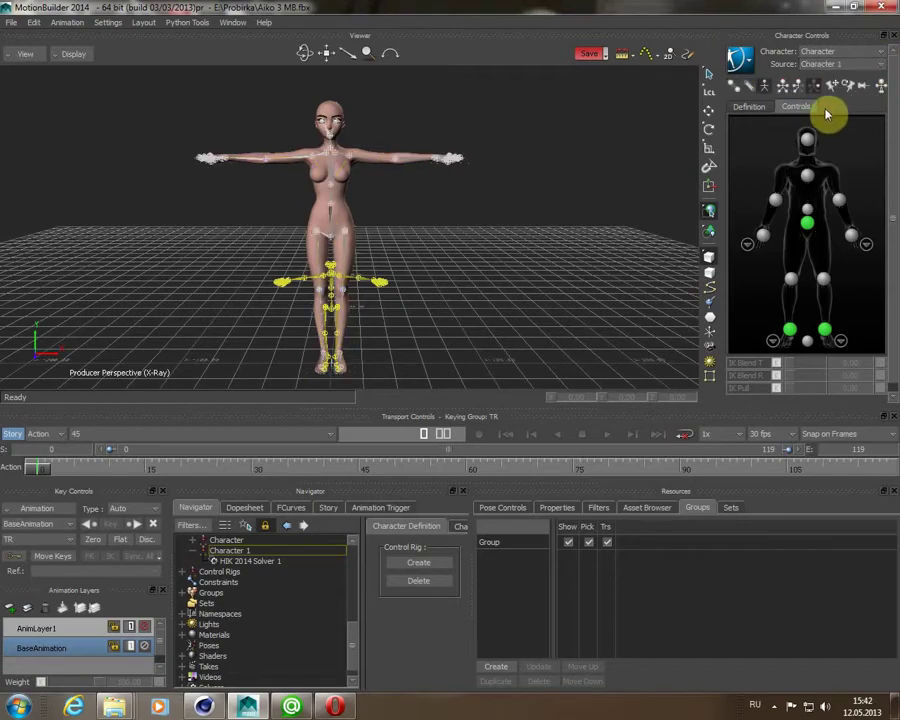
click(606, 433)
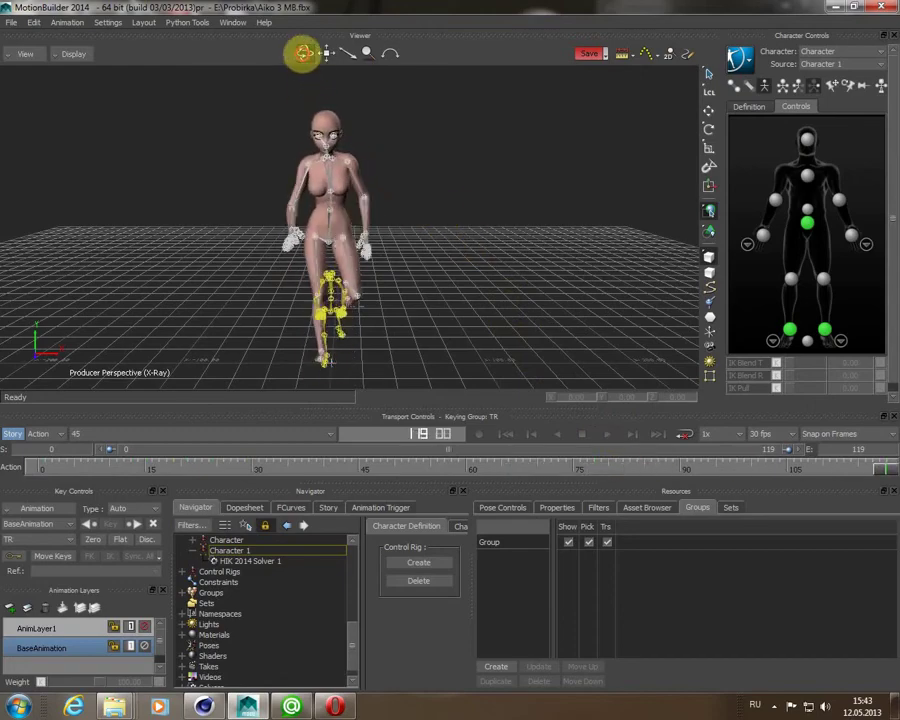
- Replay the walk from a side view, rewind to frame 0, return to front, and select the character
drag(304, 52, 300, 76)
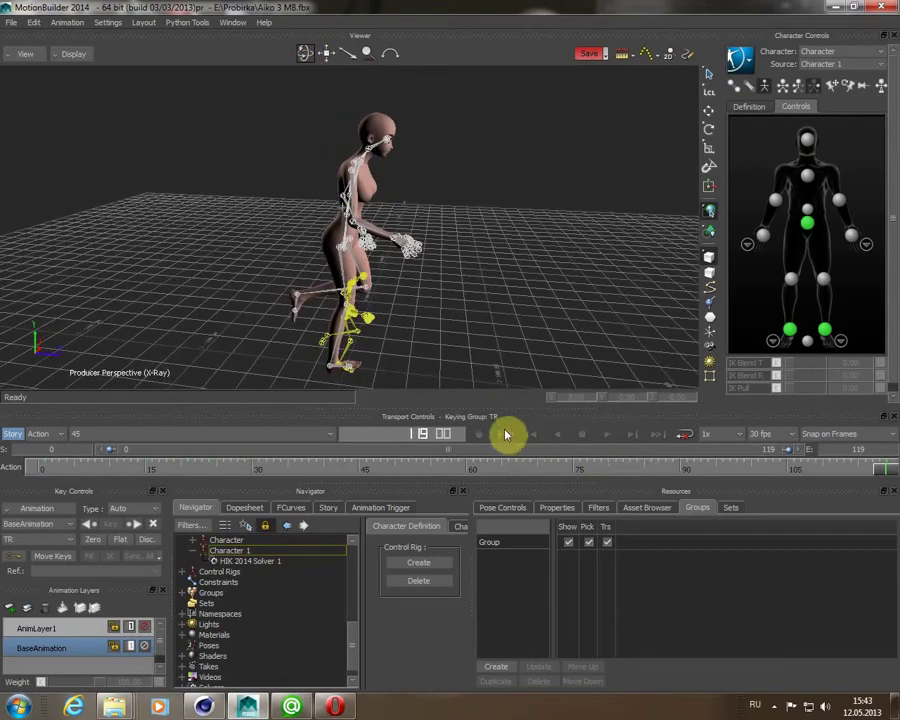
click(505, 434)
click(609, 434)
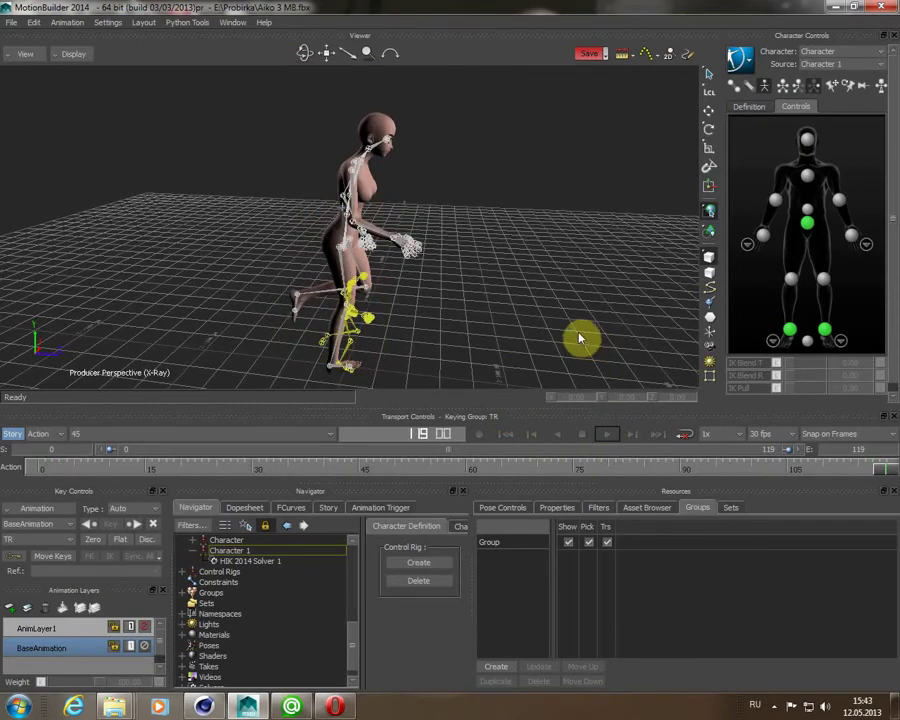
click(507, 437)
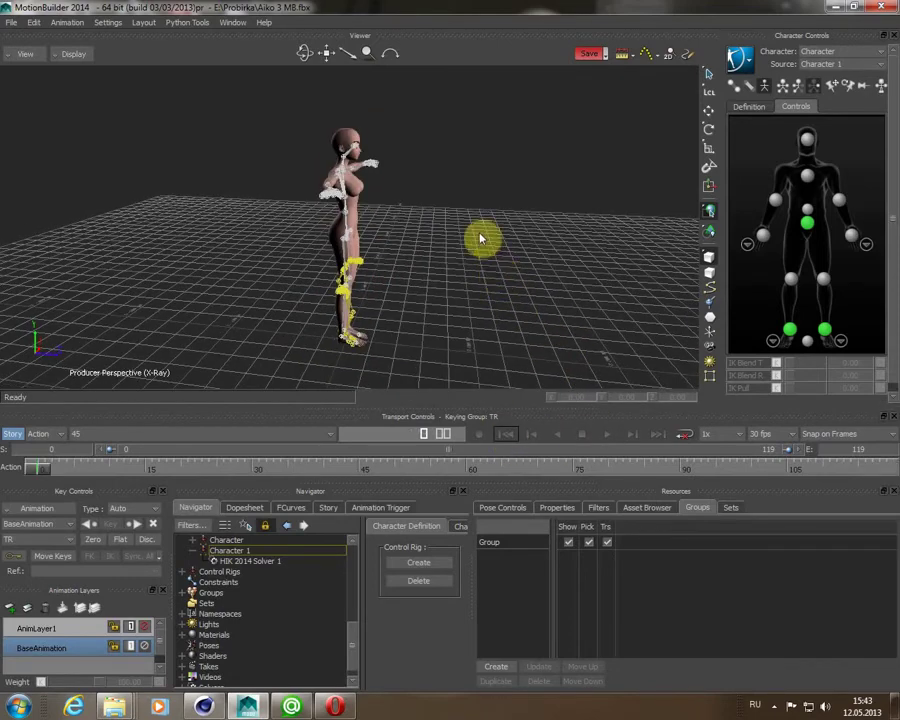
mouse_move(304, 55)
mouse_down()
mouse_move(298, 48)
mouse_move(304, 53)
mouse_up()
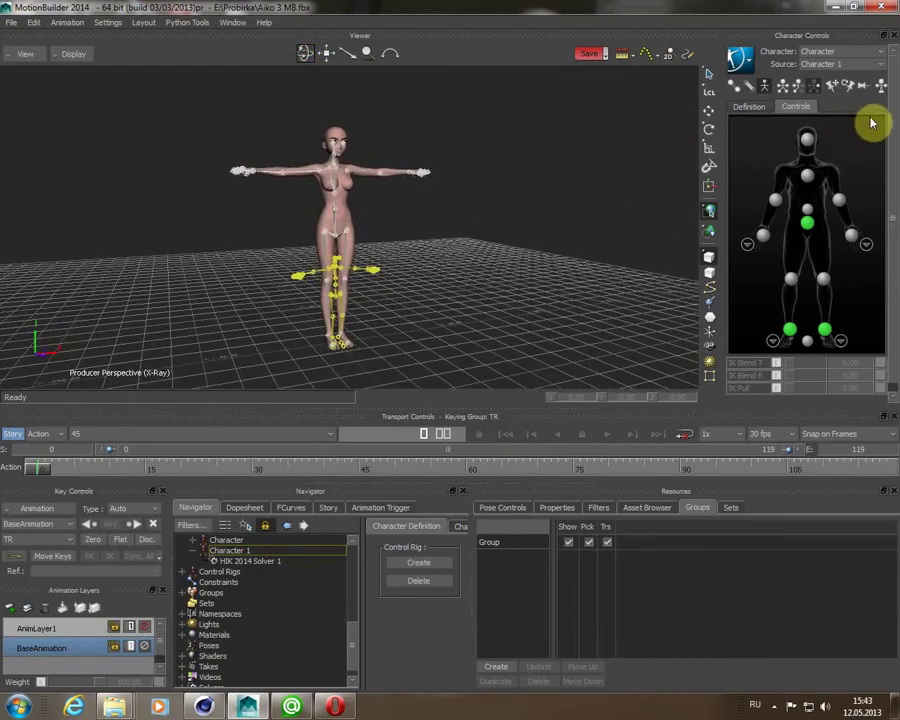
click(812, 135)
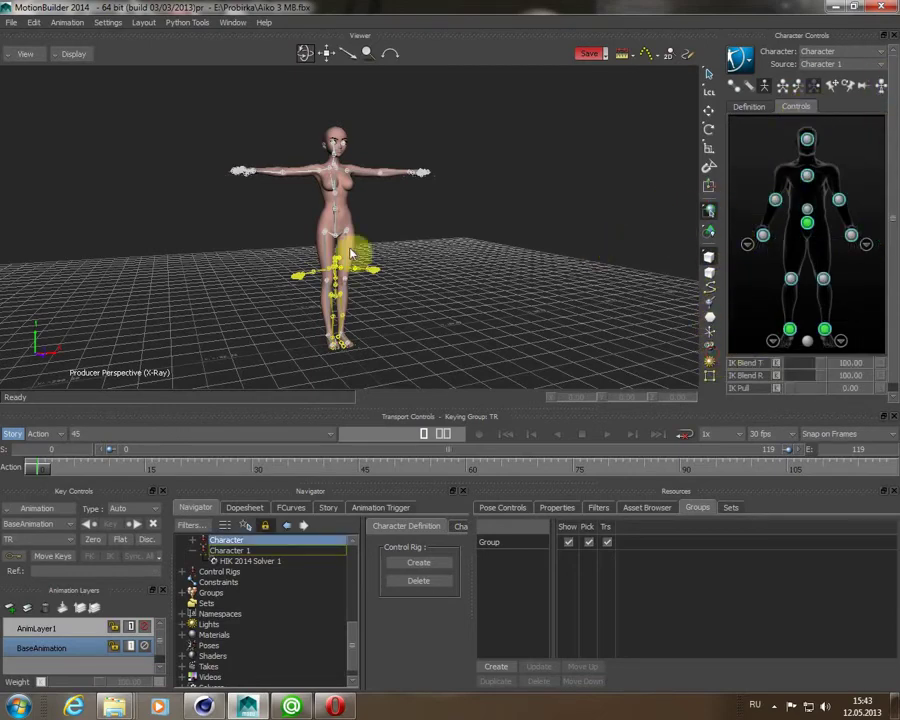
- Plot all properties onto the character at 30 FPS and play back the result
click(70, 23)
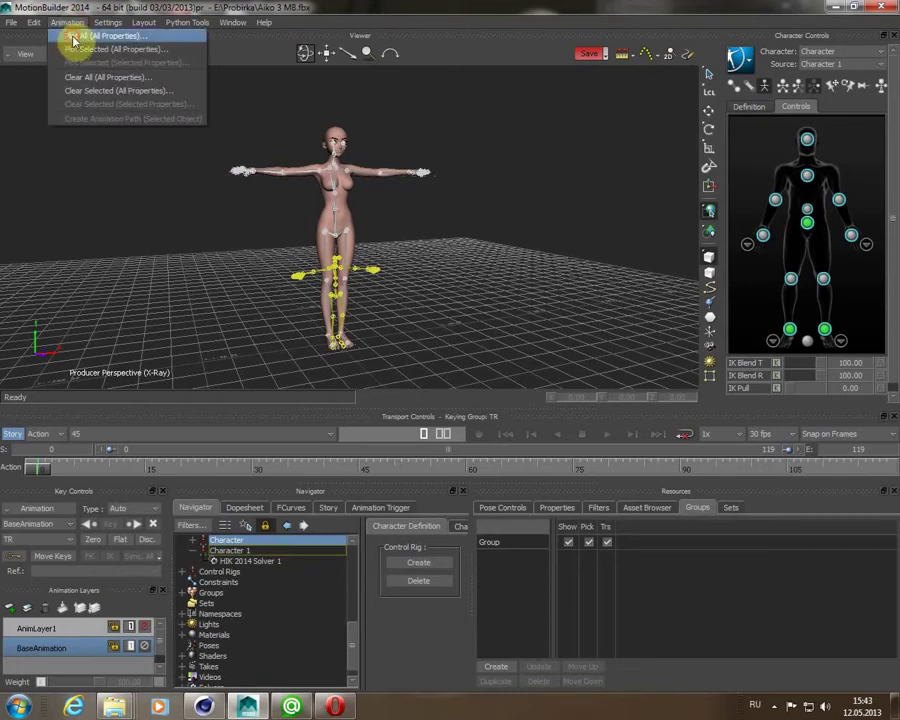
click(72, 37)
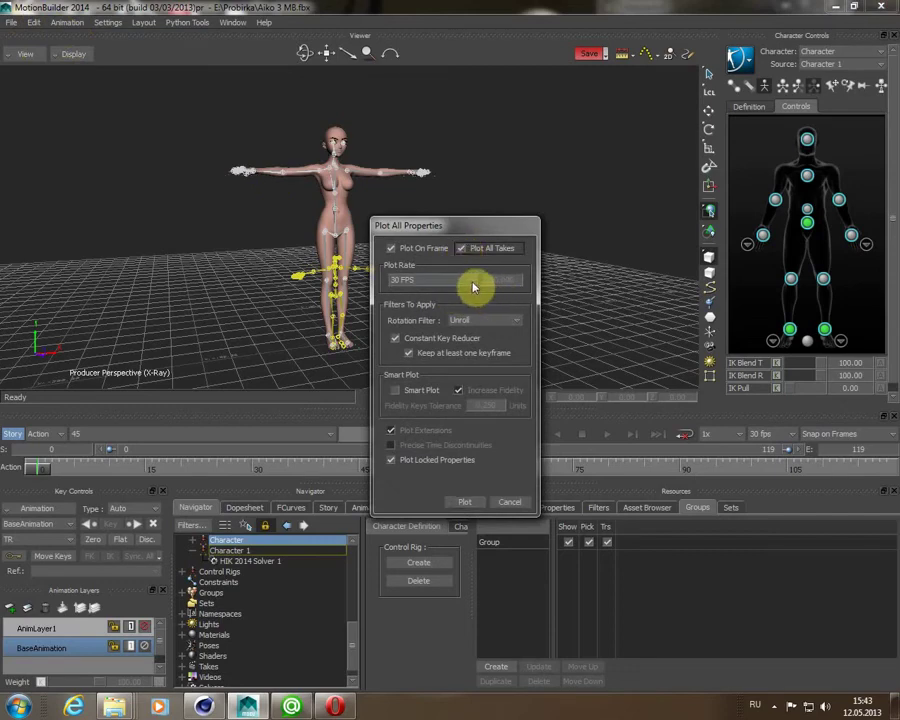
click(471, 282)
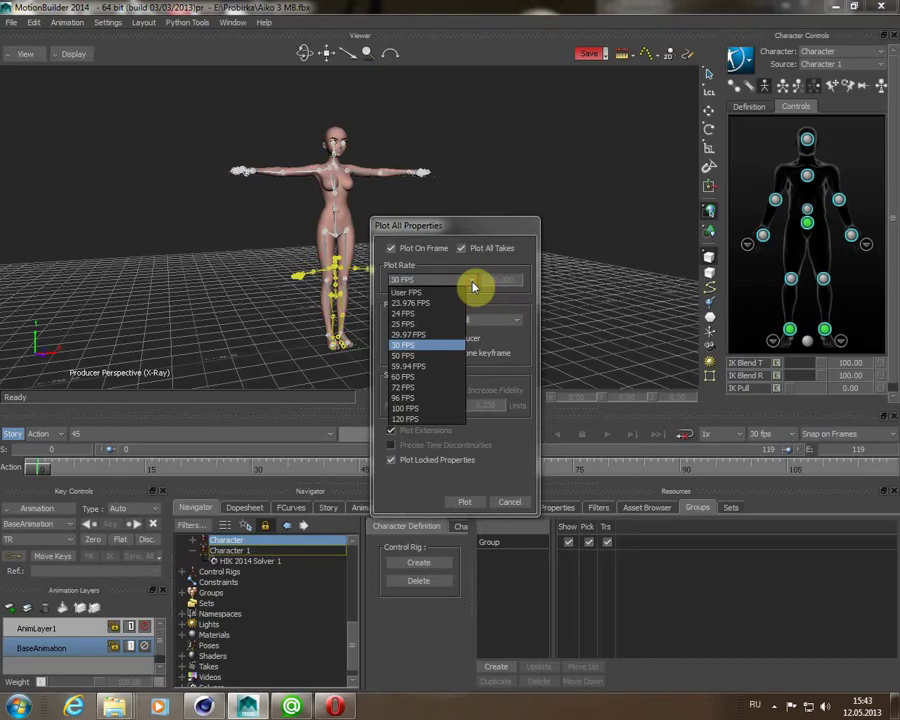
click(470, 283)
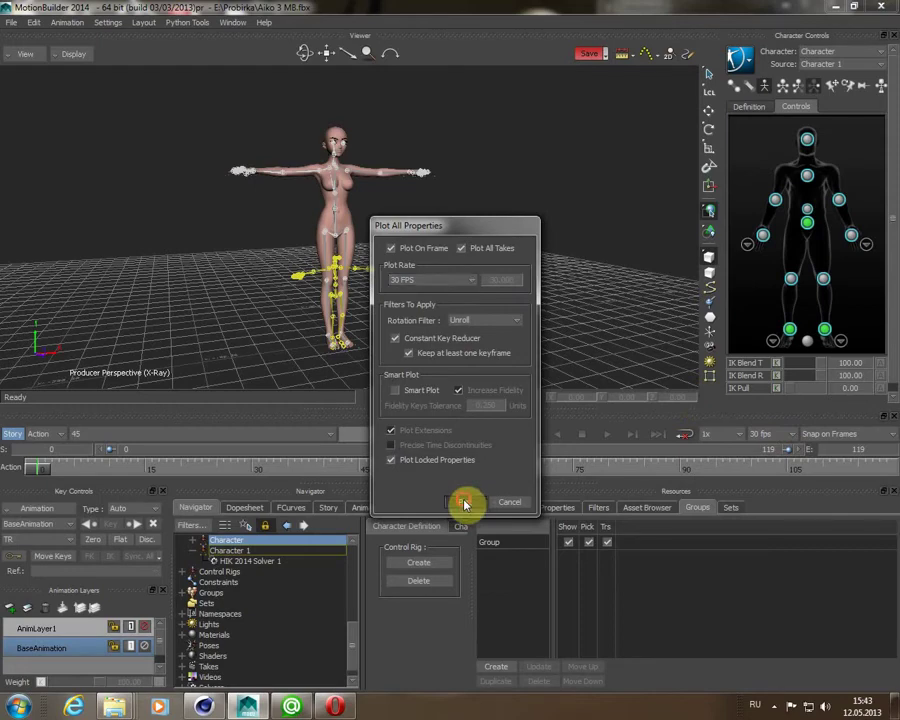
click(465, 503)
click(607, 436)
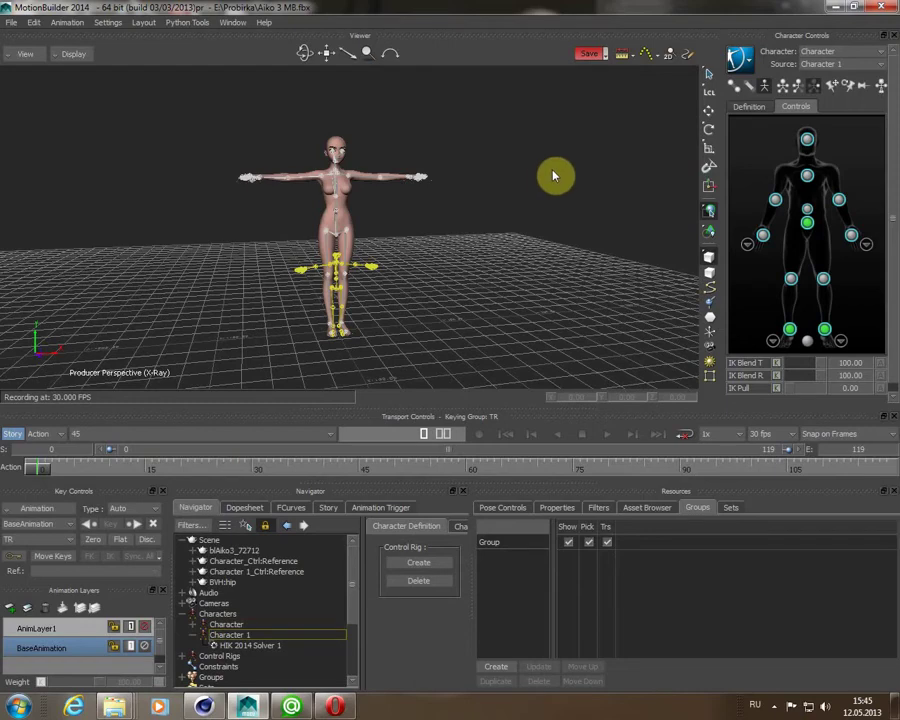
- Save the scene as Aiko 55.fbx in Probirka with default Save Options, then minimize MotionBuilder
click(12, 23)
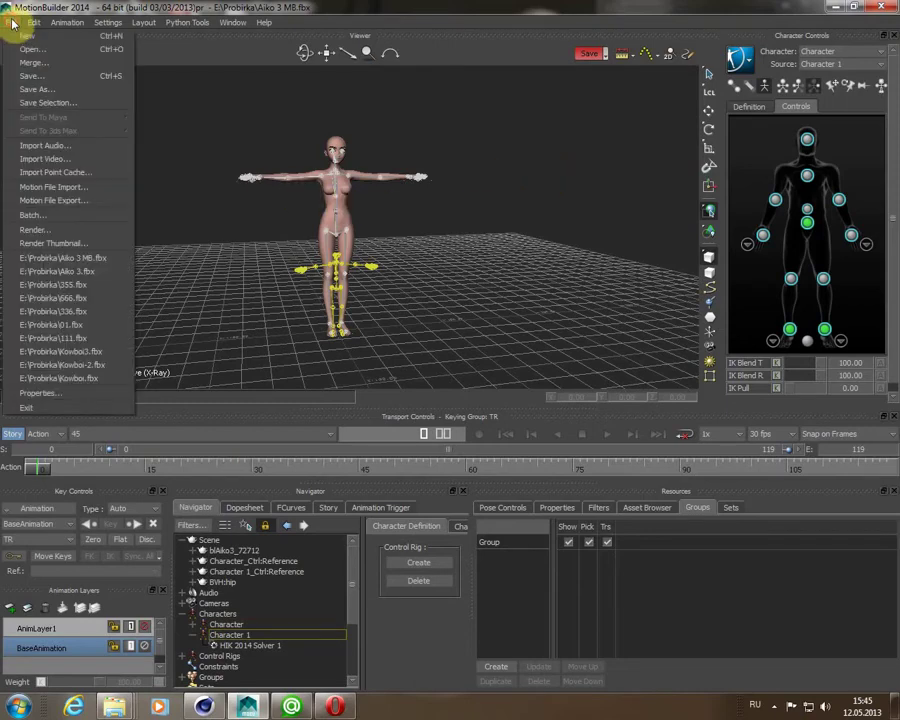
click(45, 92)
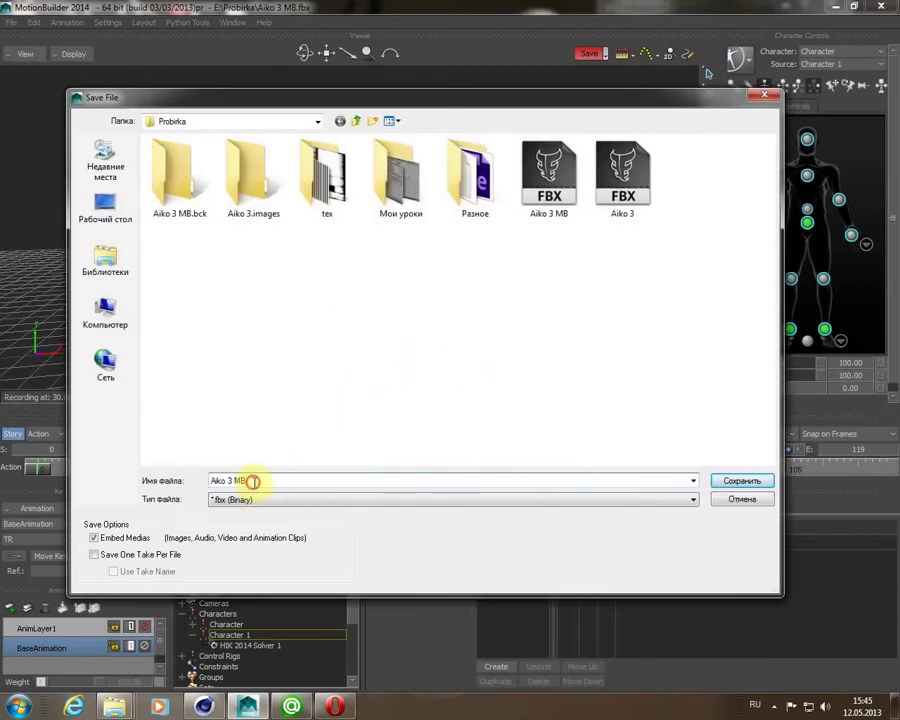
key(BackSpace)
key(BackSpace)
key(BackSpace)
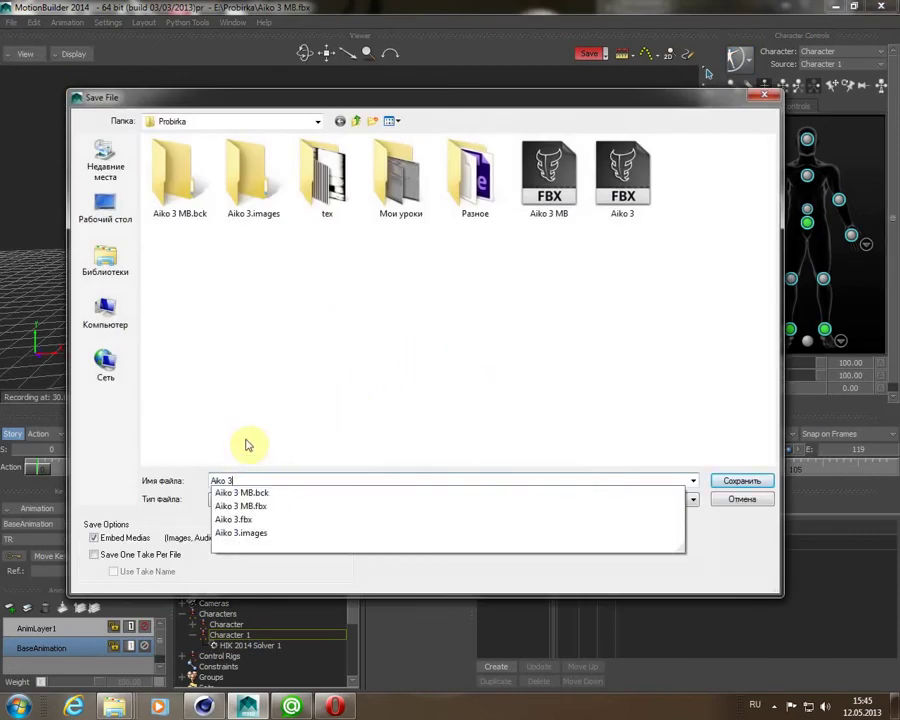
text(5)
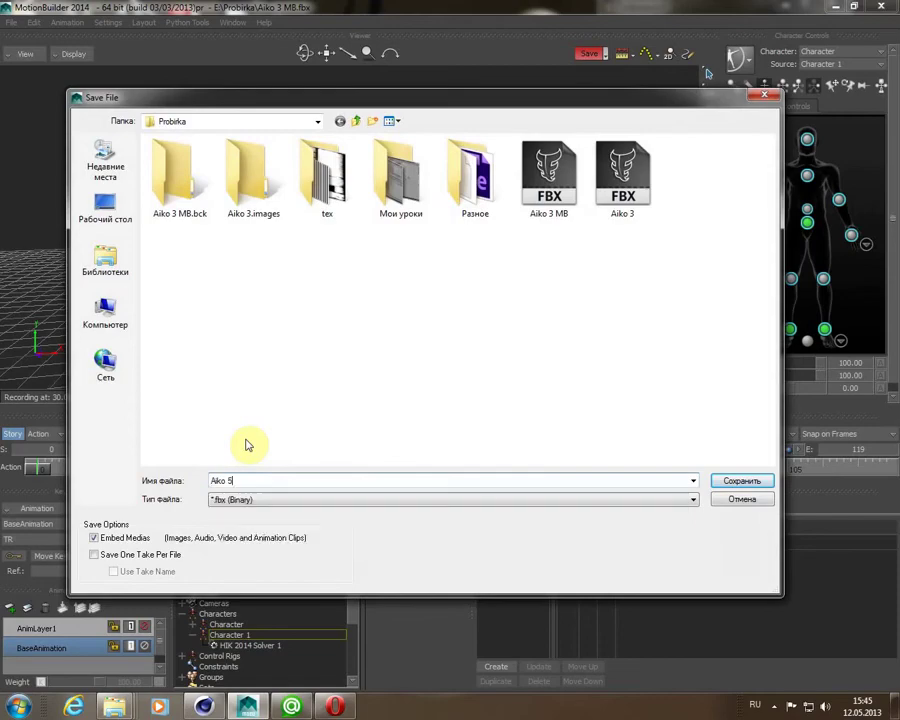
text(5)
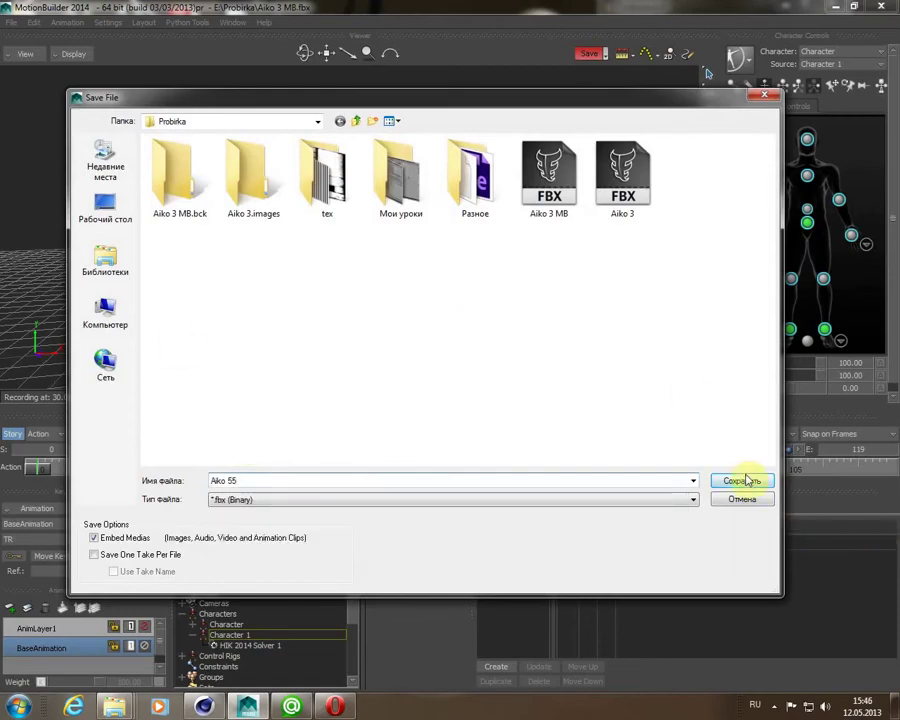
click(742, 481)
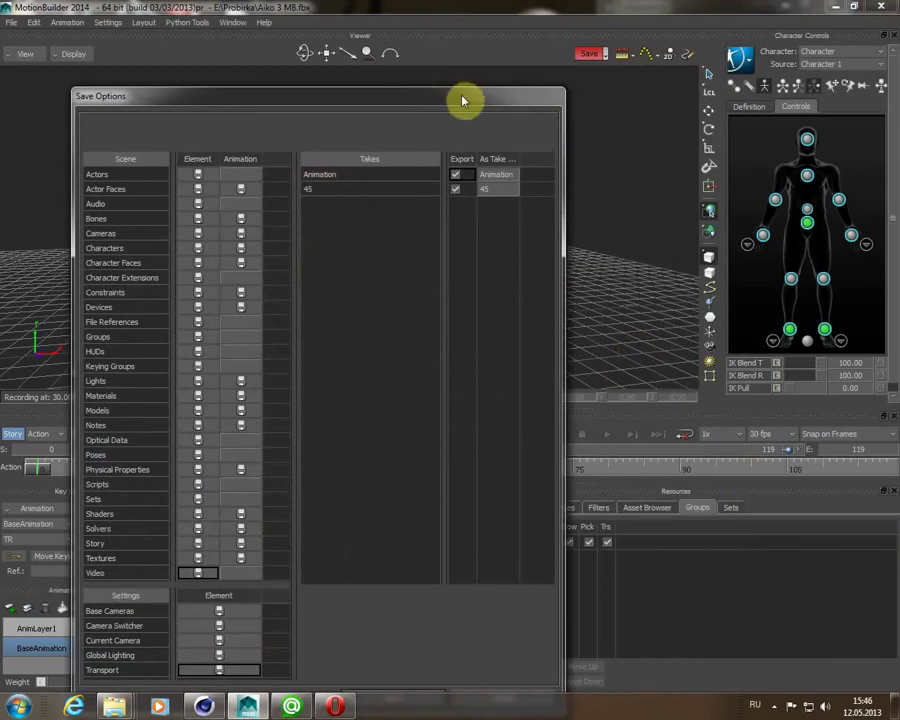
drag(463, 99, 451, 30)
click(405, 631)
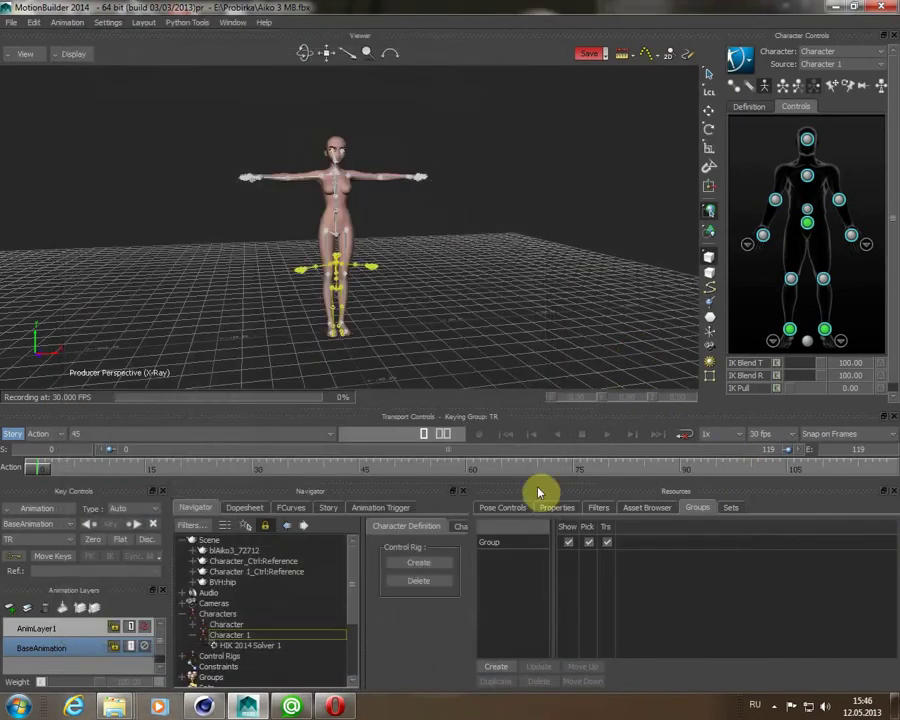
click(835, 7)
- In Cinema 4D, open Aiko 55.fbx, accepting the default FBX import settings and take
click(204, 706)
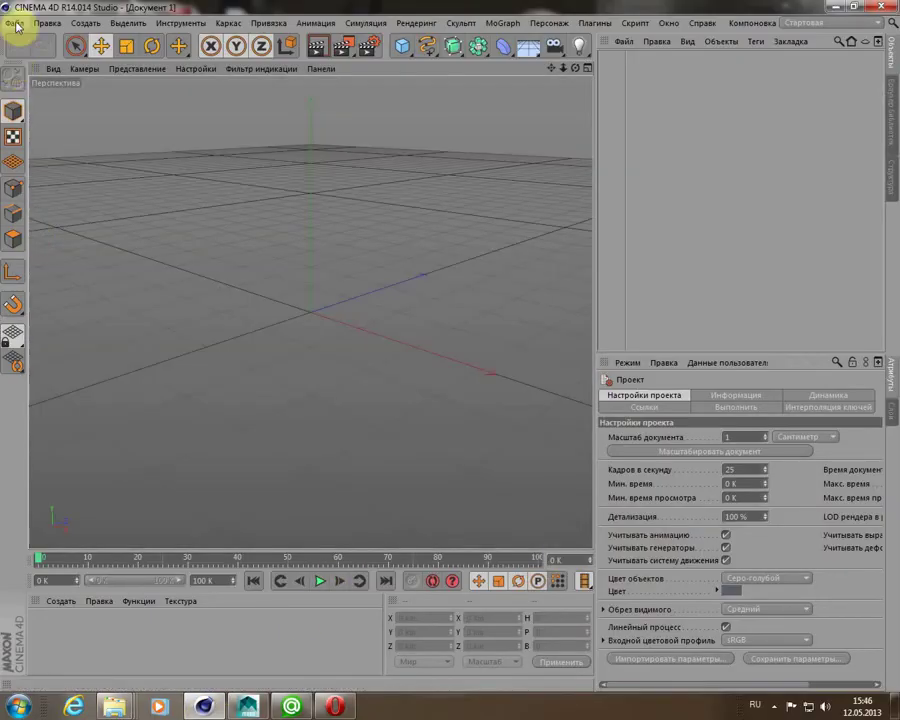
click(15, 22)
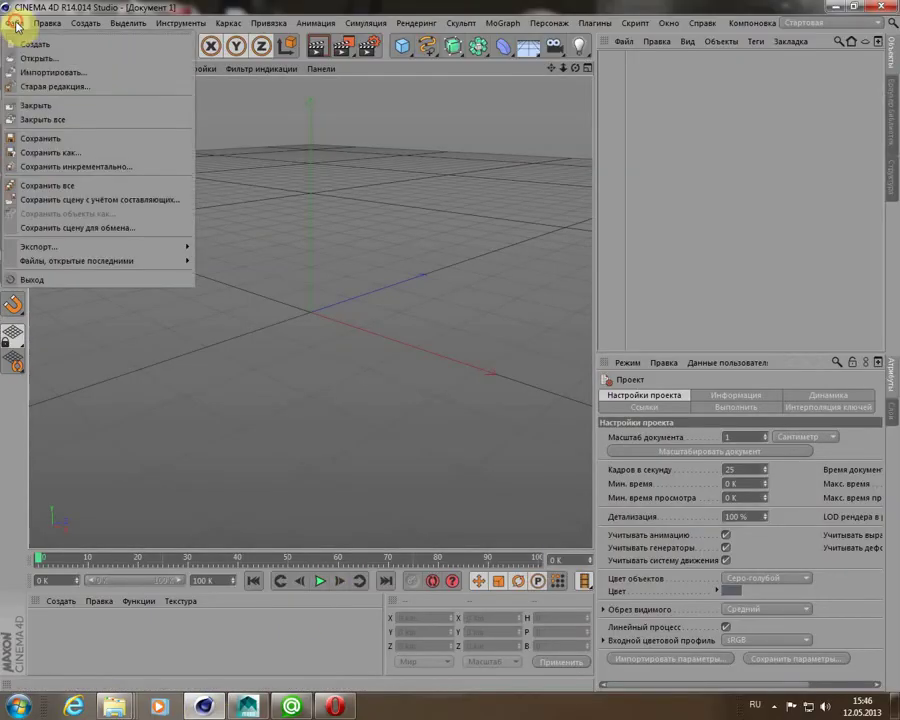
click(22, 58)
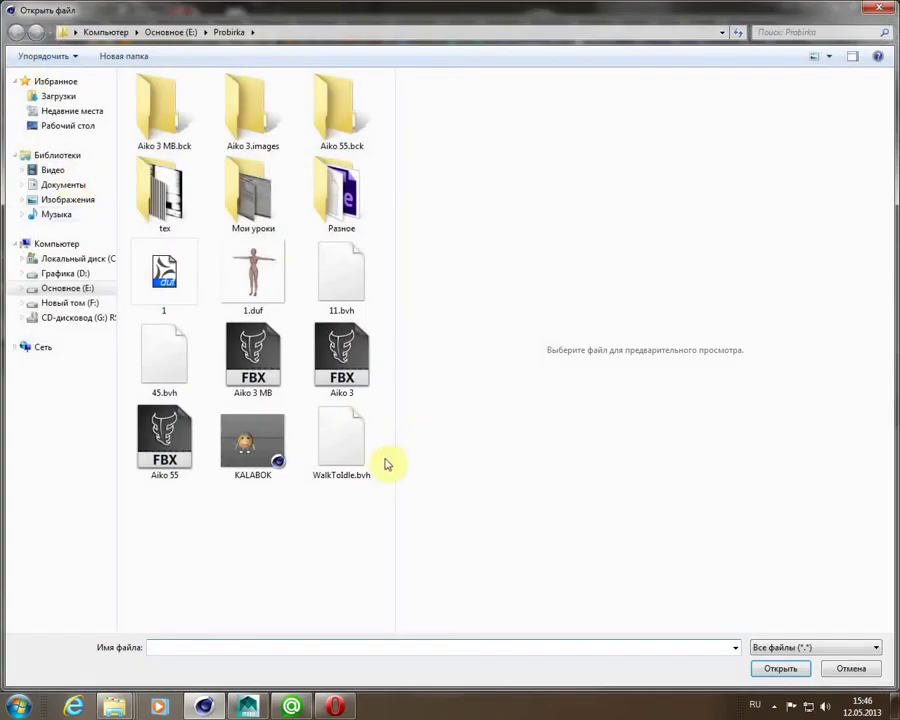
click(162, 445)
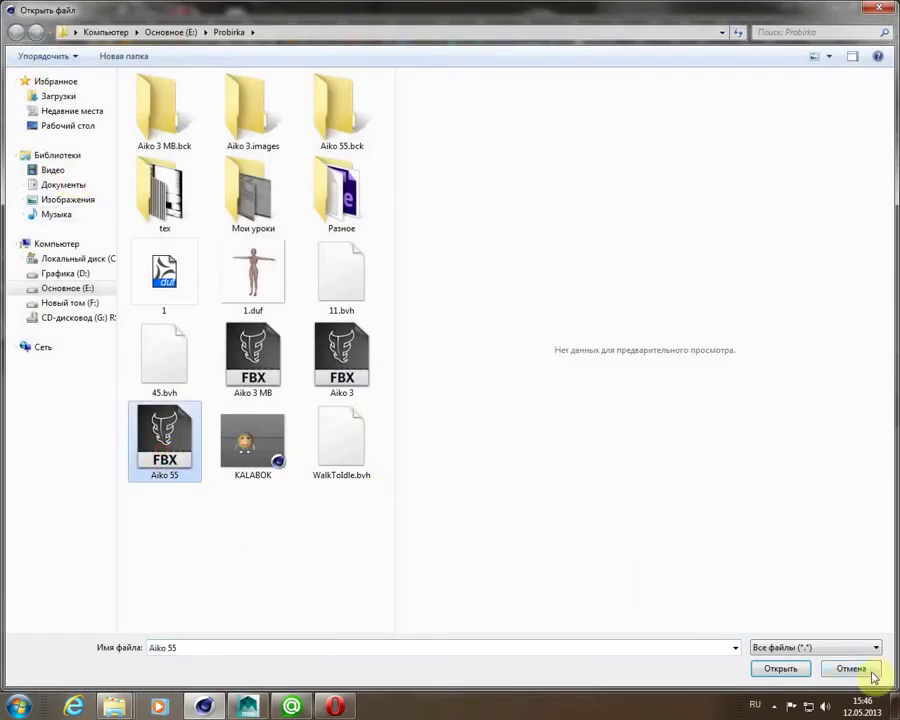
click(789, 668)
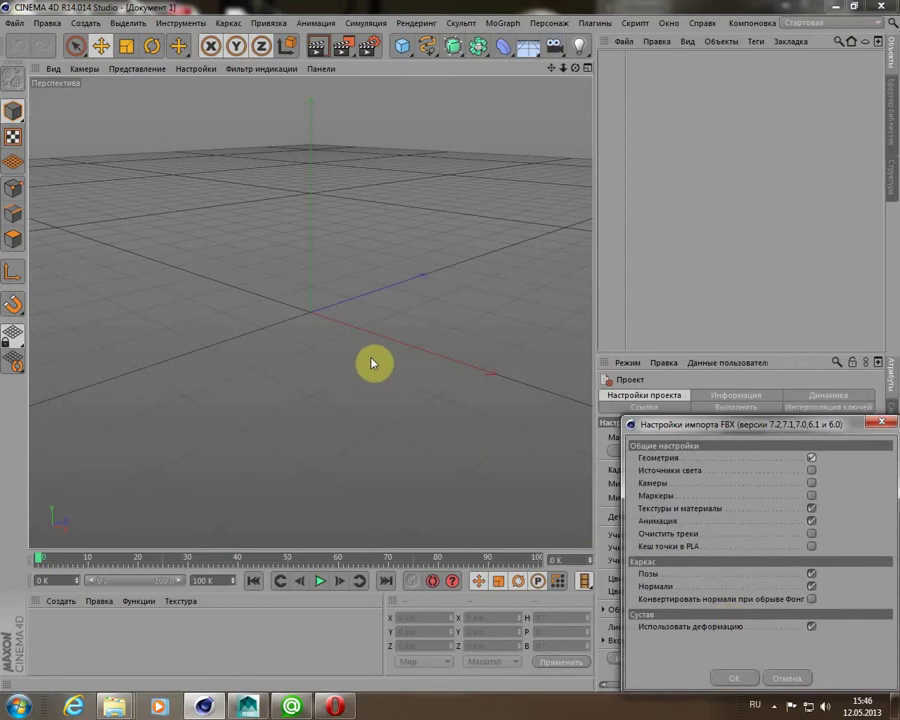
click(740, 677)
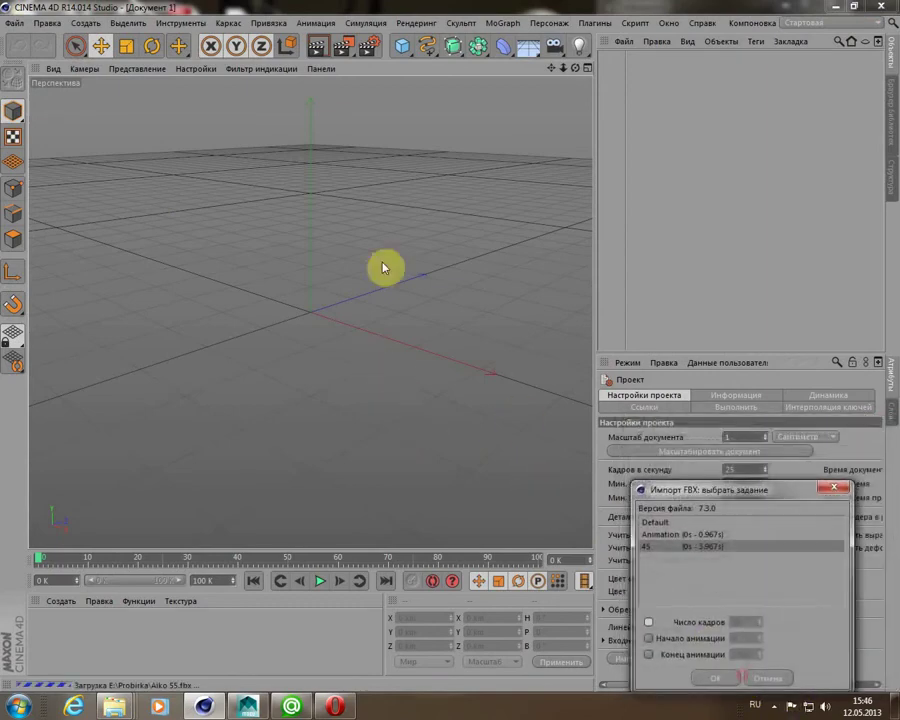
click(725, 677)
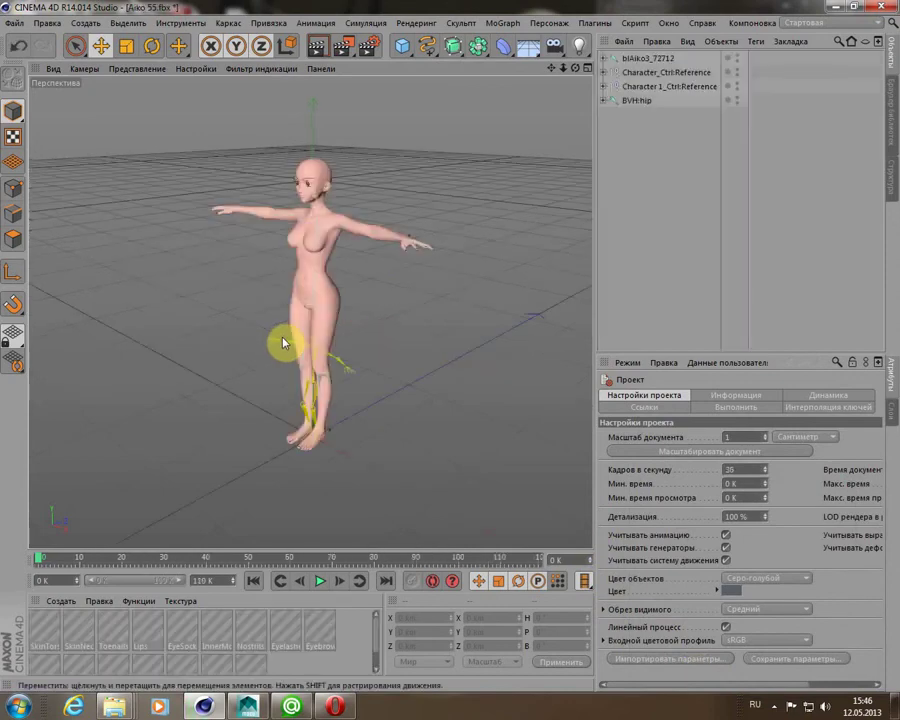
- Play the imported animation, stop at the first frame, then delete the BVH:hip skeleton
click(335, 262)
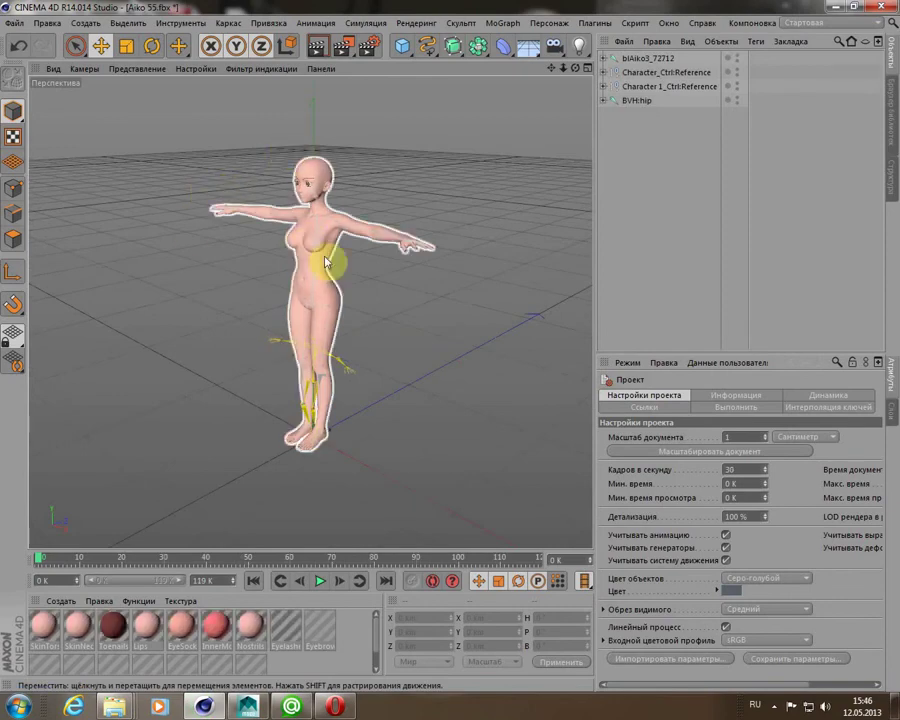
click(432, 363)
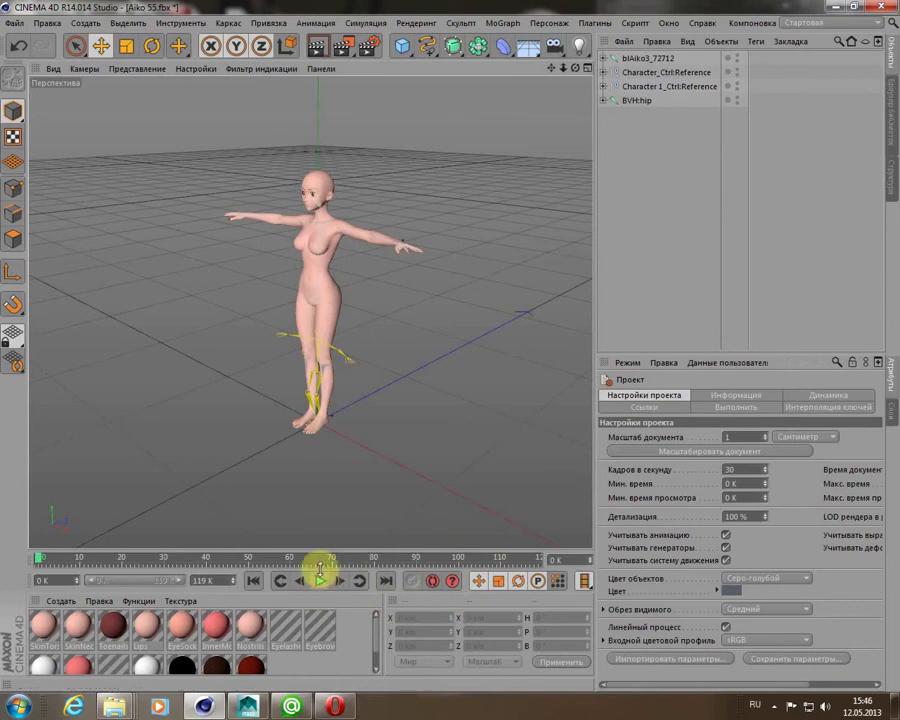
click(321, 582)
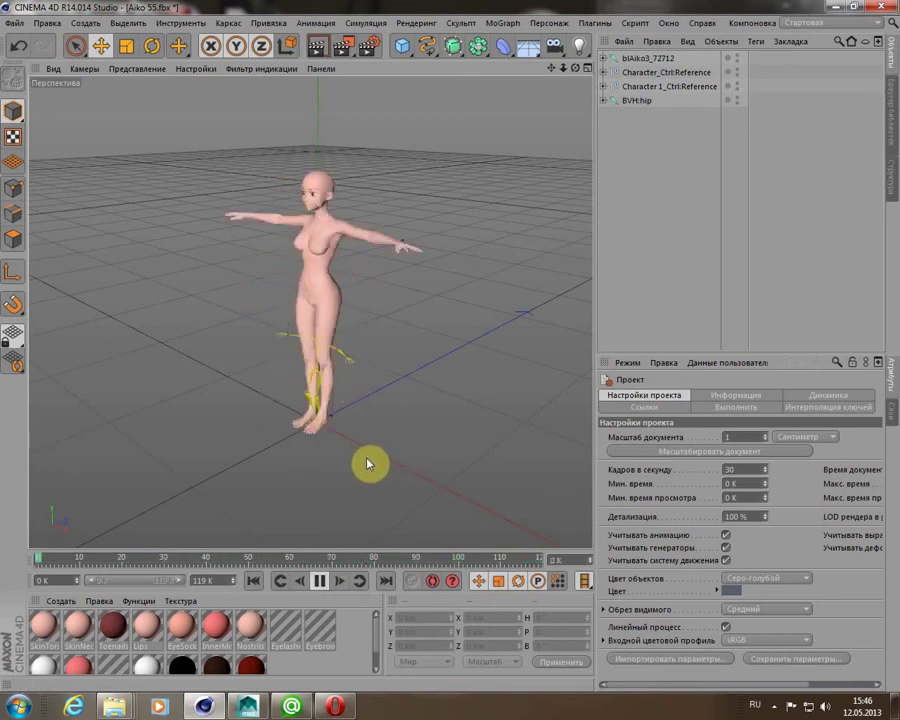
click(319, 580)
click(253, 580)
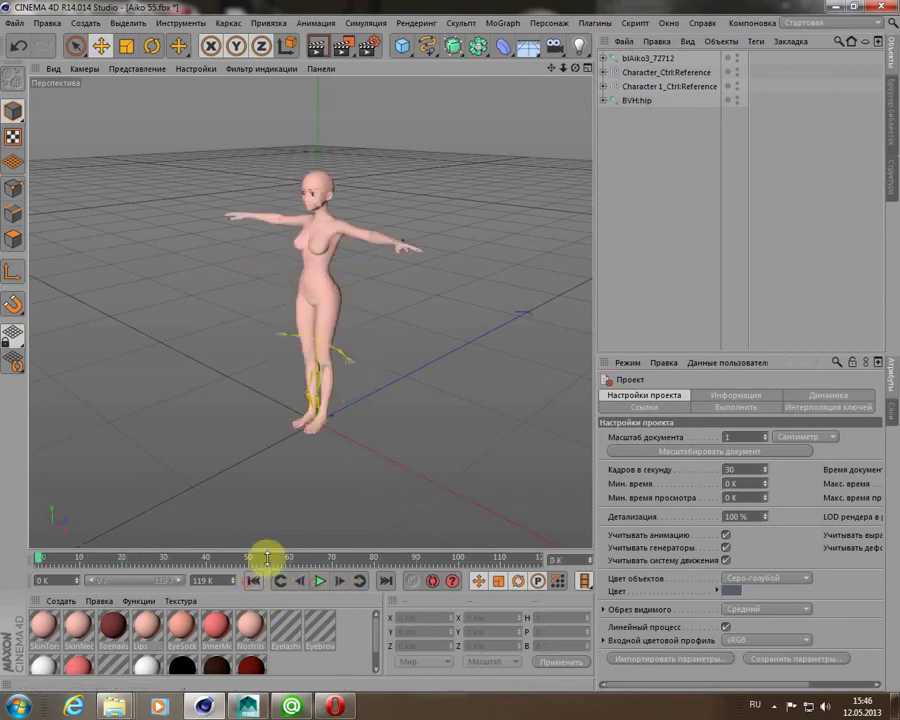
click(613, 103)
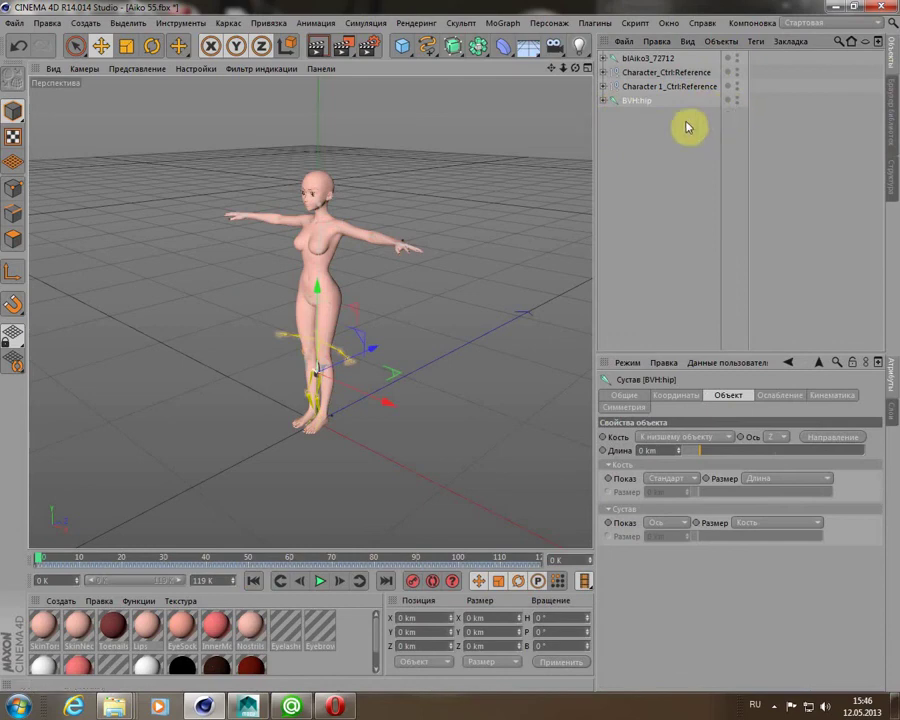
key(Delete)
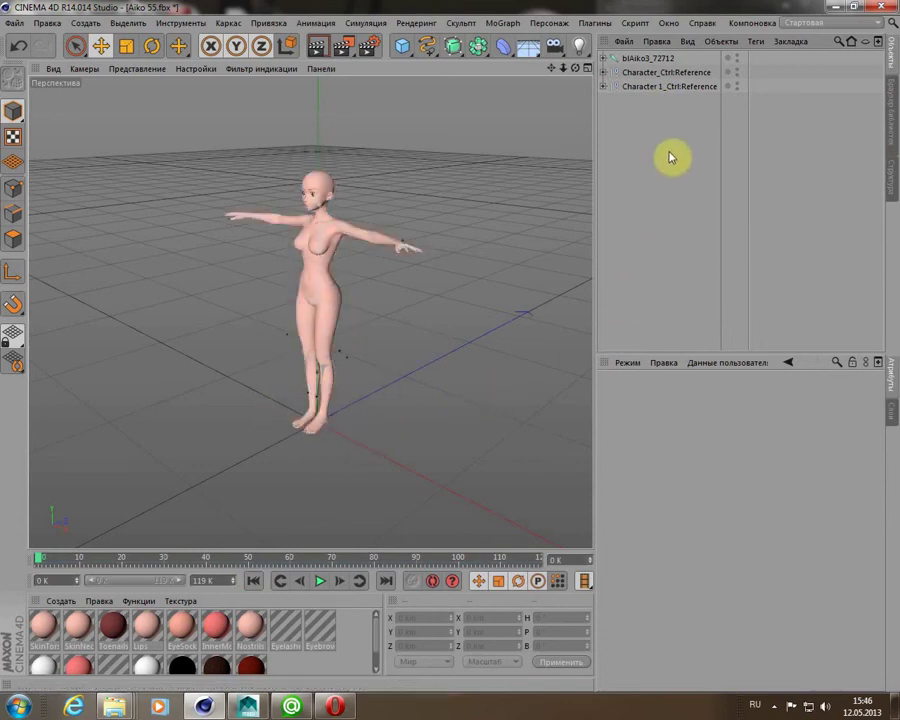
- Select both Ctrl:Reference nulls and replay the timeline to confirm Aiko runs without the BVH skeleton
click(626, 60)
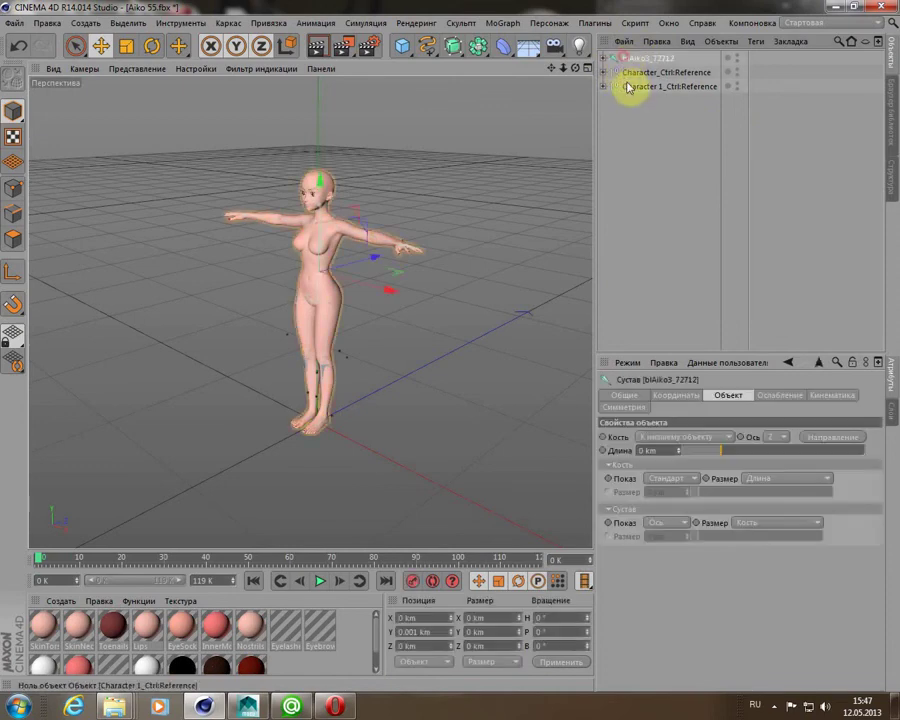
click(650, 142)
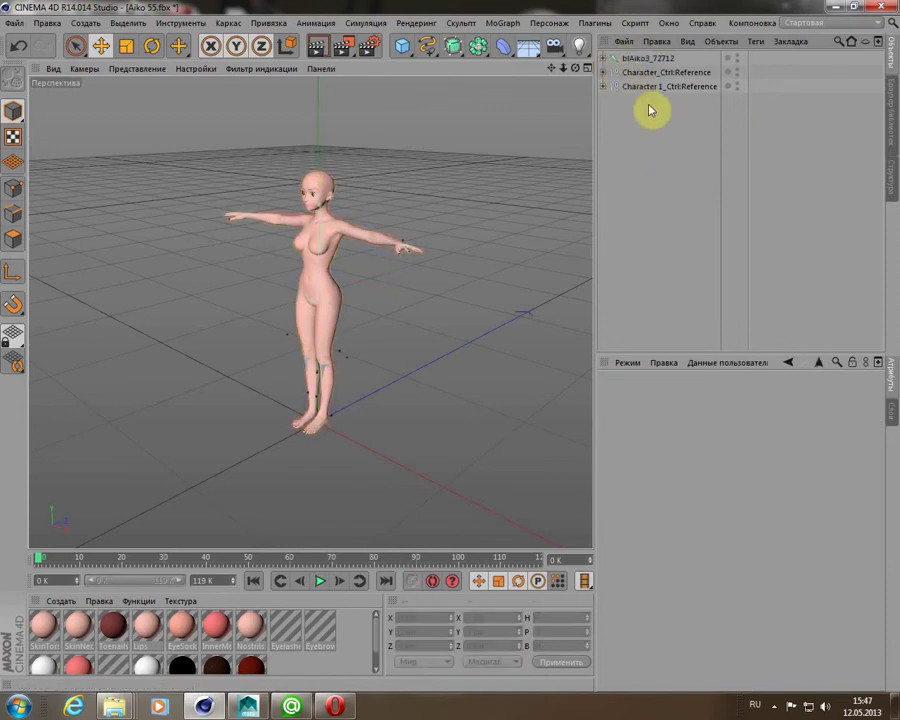
drag(650, 74, 656, 111)
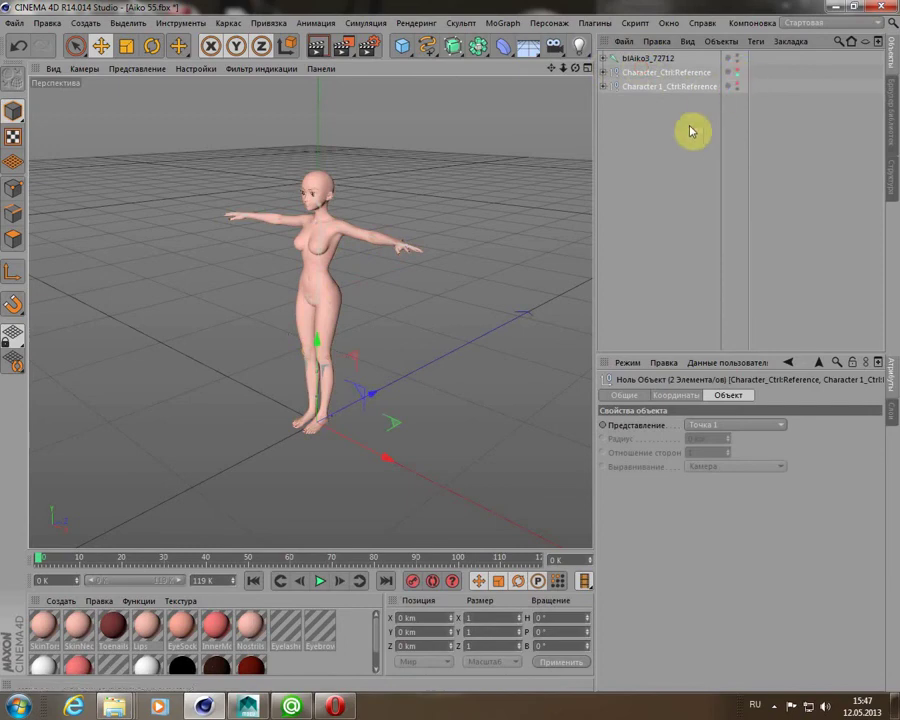
click(320, 580)
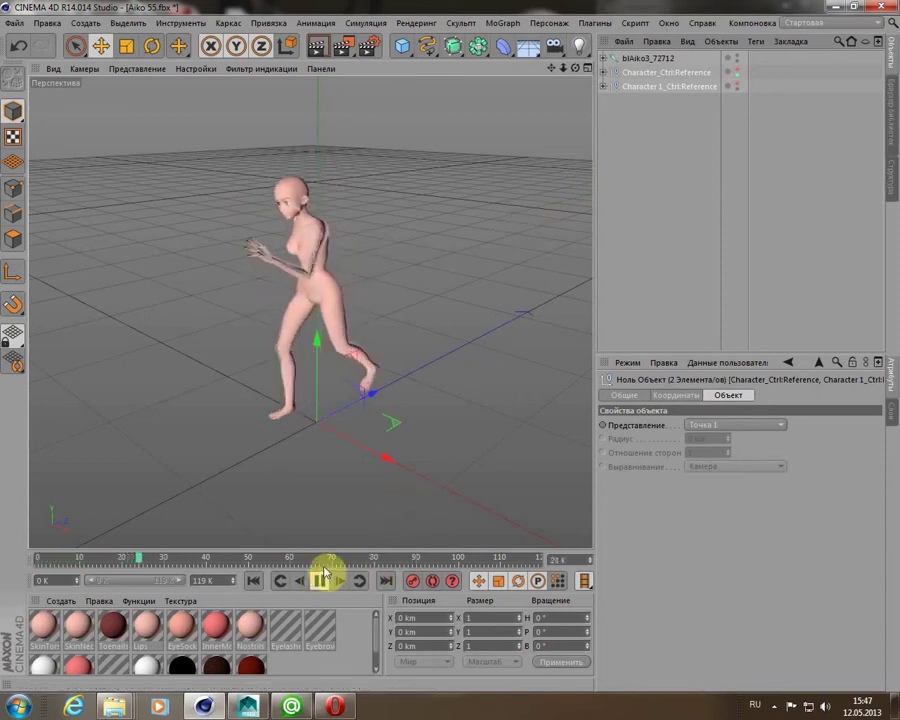